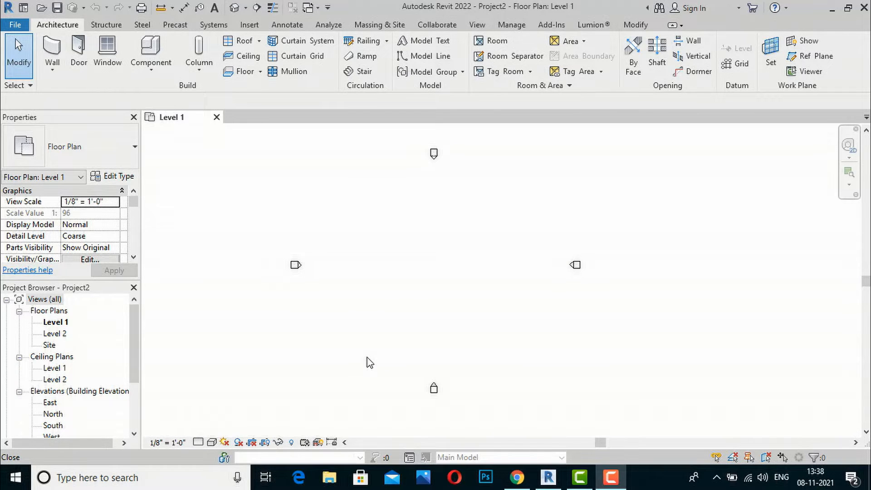
# - Draw a vertical grid line downward inside the elevation markers, between the west and north markers, and end the Grid command
pyautogui.click(738, 69)
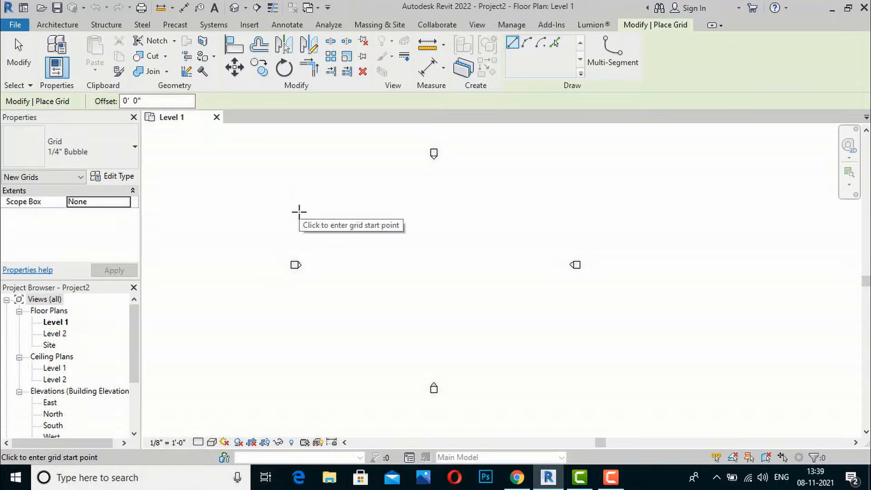
pyautogui.scroll(-1, 598, 189)
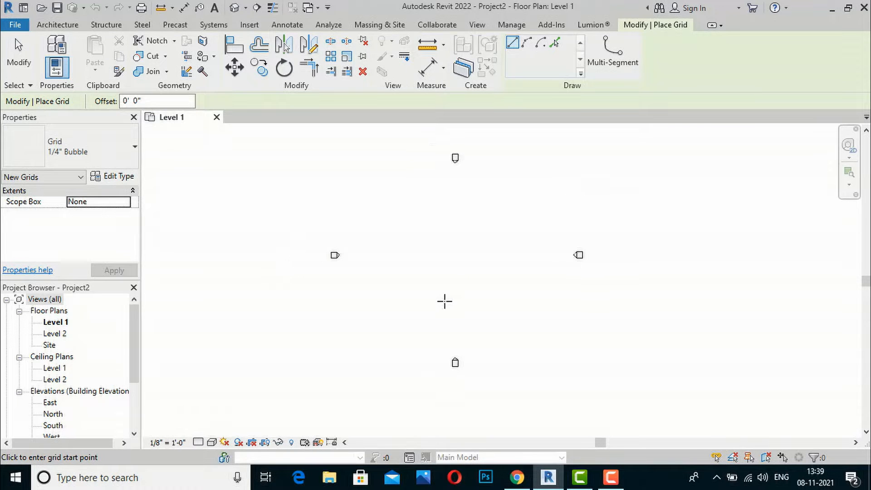
pyautogui.scroll(1, 444, 301)
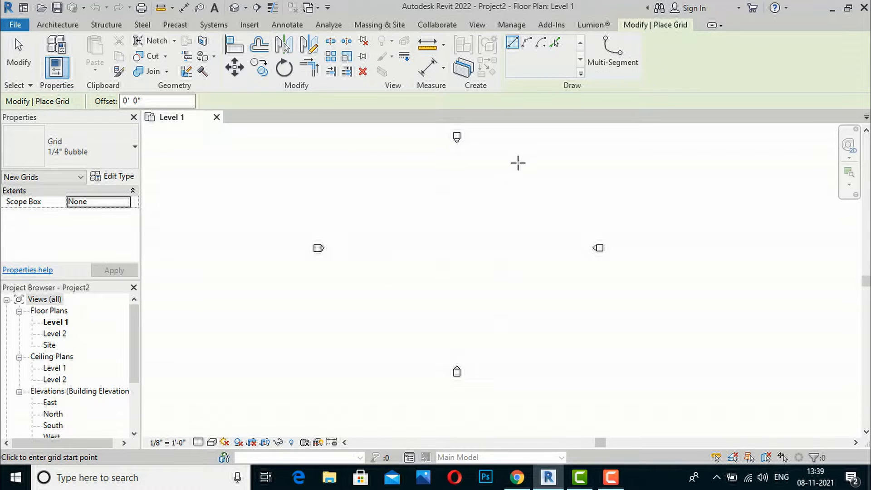
pyautogui.click(383, 158)
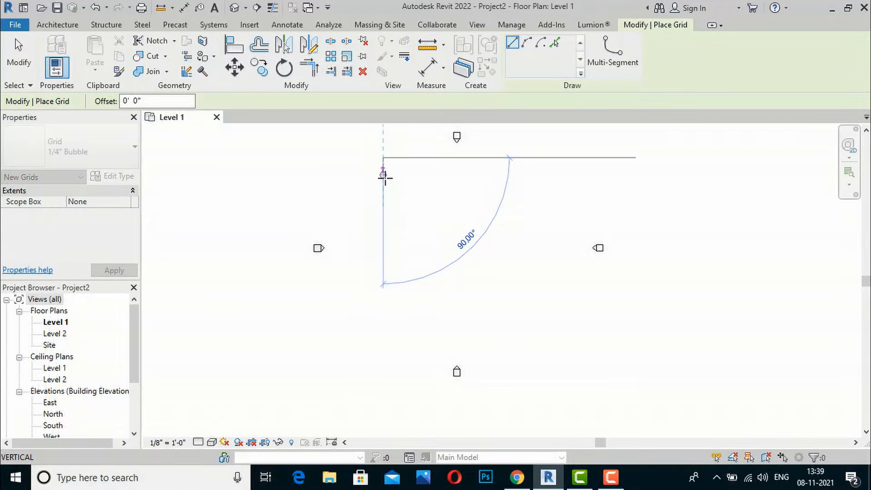
pyautogui.scroll(-3, 383, 331)
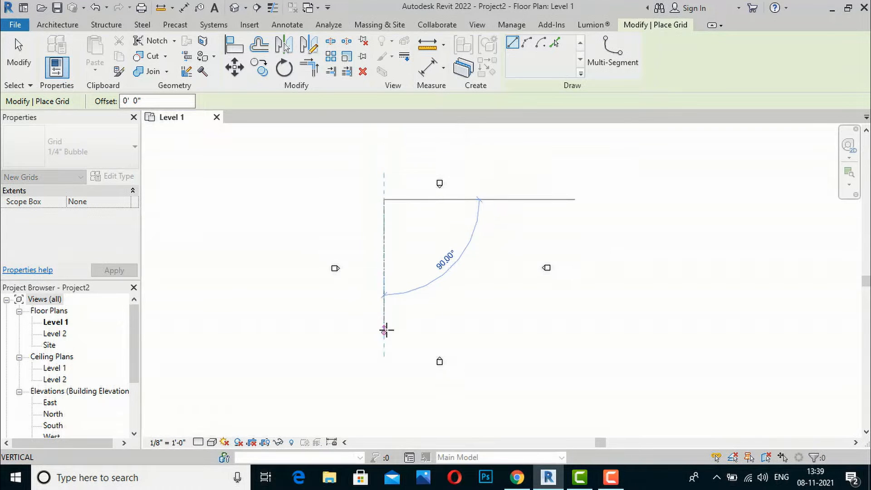
pyautogui.scroll(2, 384, 297)
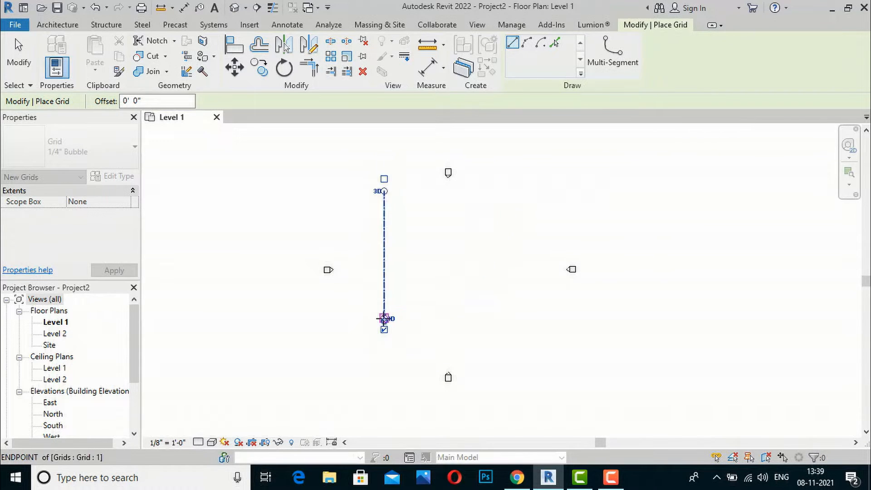
pyautogui.click(384, 319)
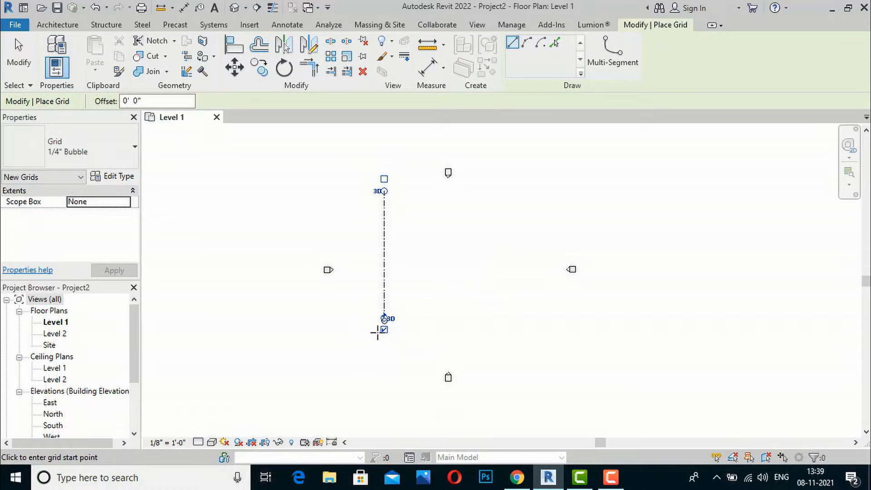
pyautogui.scroll(3, 394, 297)
pyautogui.press('Escape')
pyautogui.press('Escape')
# - Rename the new grid line as A1 in its bubble
pyautogui.scroll(-3, 383, 352)
pyautogui.scroll(5, 383, 233)
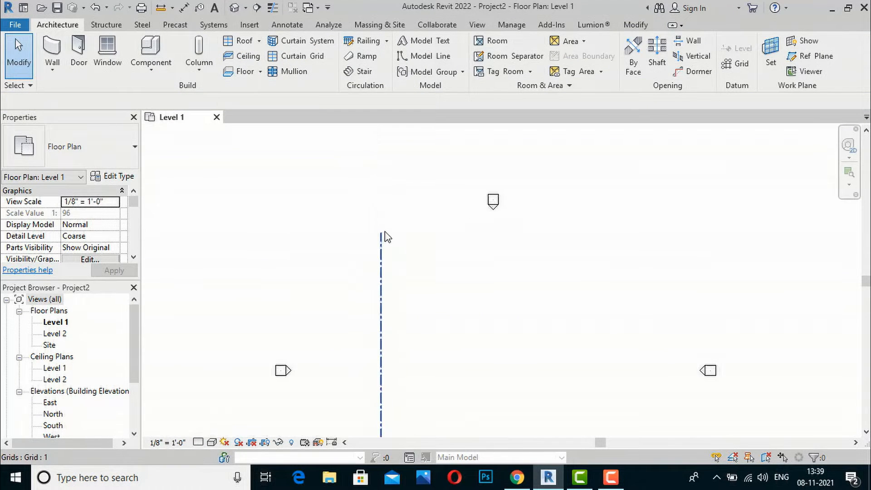
pyautogui.scroll(-3, 386, 227)
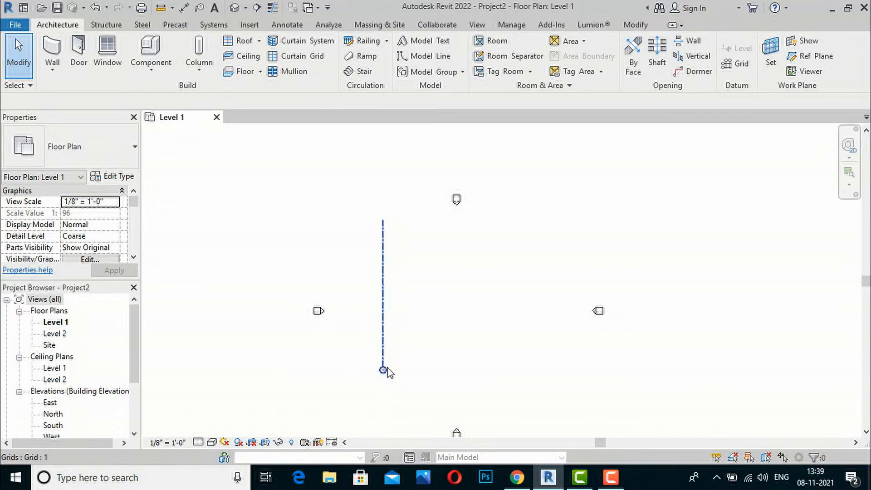
pyautogui.scroll(5, 384, 371)
pyautogui.scroll(2, 381, 376)
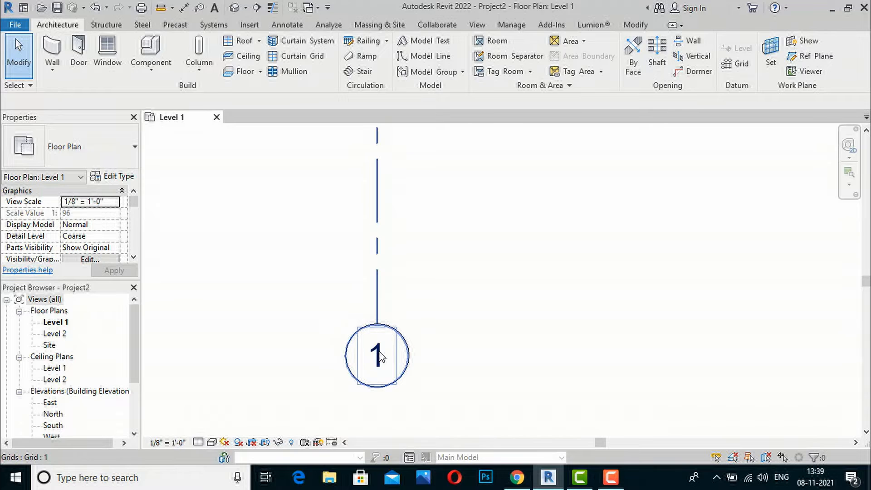
pyautogui.doubleClick(380, 355)
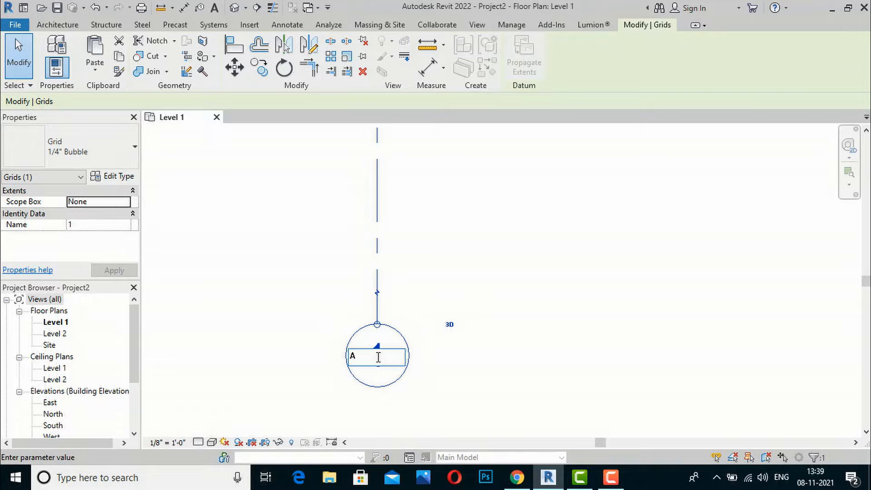
pyautogui.write('A1')
pyautogui.click(478, 389)
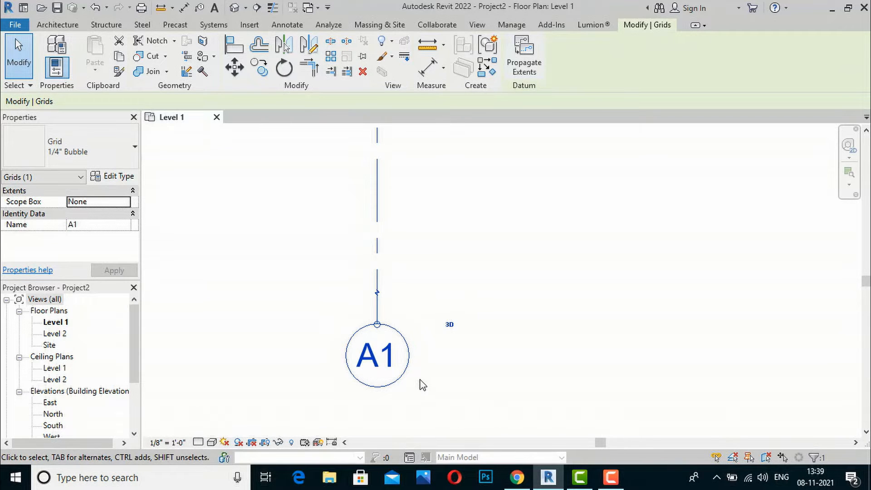
# - Shorten grid A1 slightly by moving its lower end upward
pyautogui.scroll(-2, 420, 385)
pyautogui.scroll(-2, 422, 384)
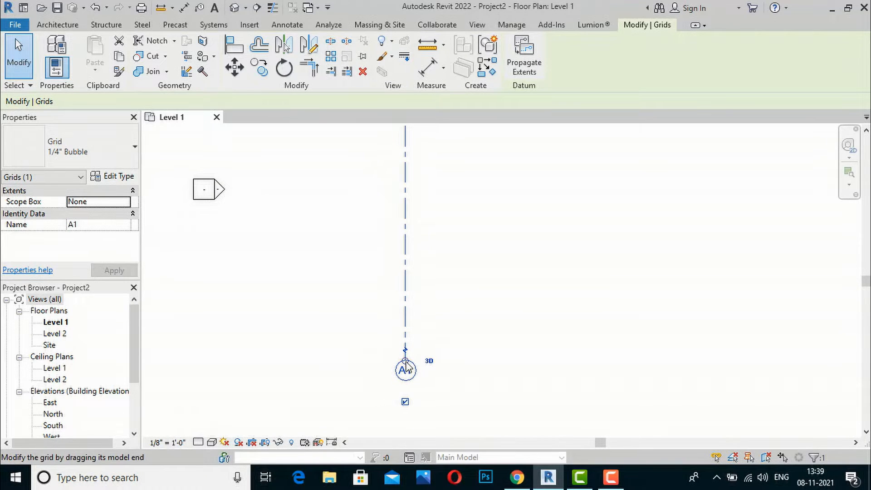
pyautogui.scroll(2, 407, 365)
pyautogui.moveTo(405, 359); pyautogui.dragTo(405, 336)
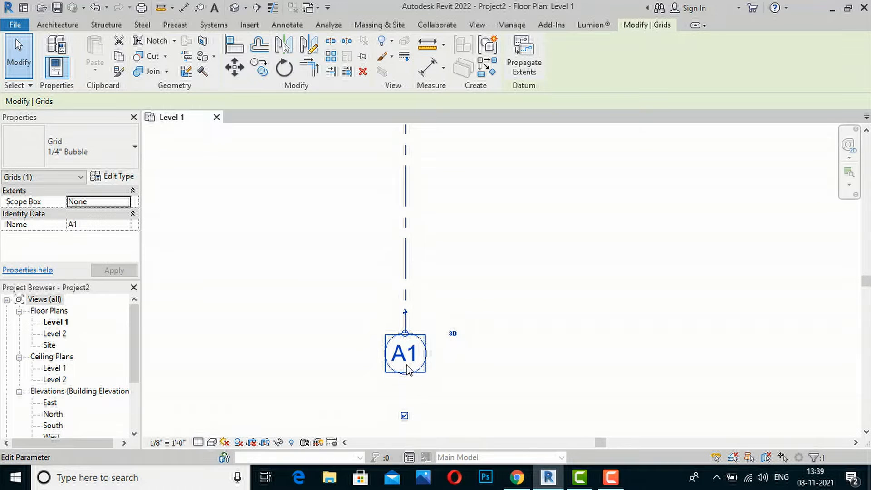
# - Hide the bubble at the lower end of grid A1 and show it again
pyautogui.click(405, 416)
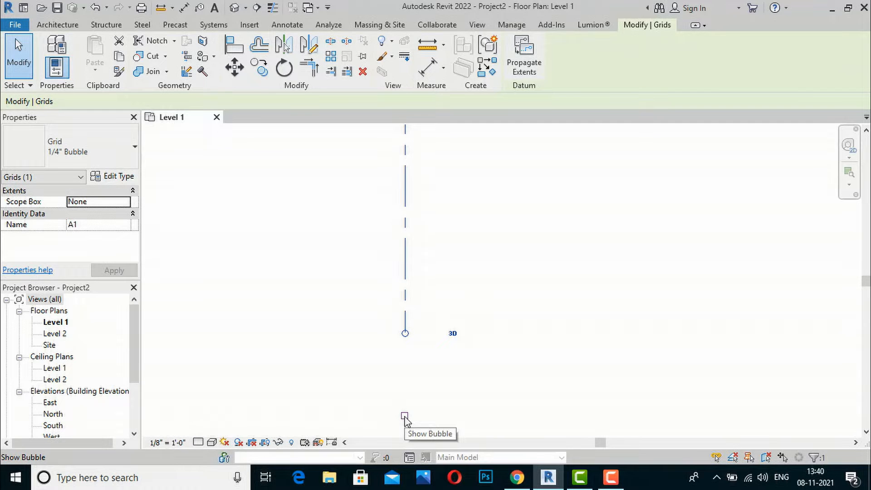
pyautogui.click(405, 417)
pyautogui.scroll(-3, 440, 391)
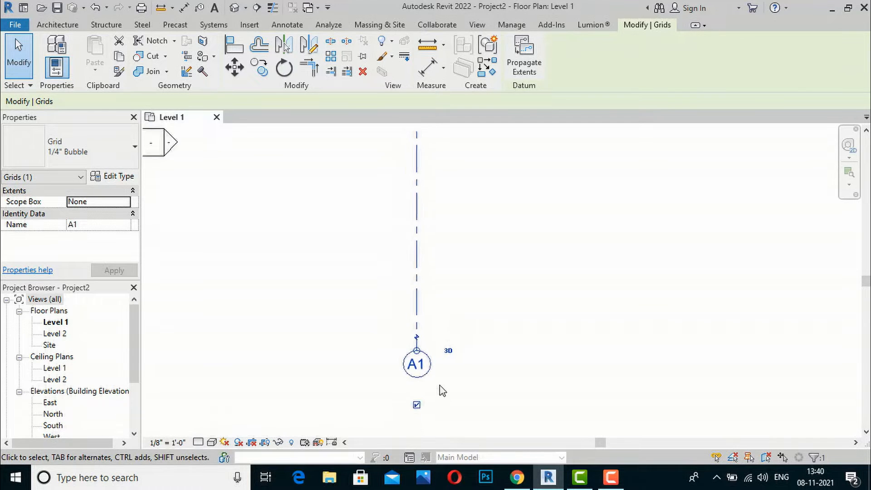
# - Show a bubble at the upper end of grid A1, hide it again and deselect the grid
pyautogui.scroll(-2, 441, 388)
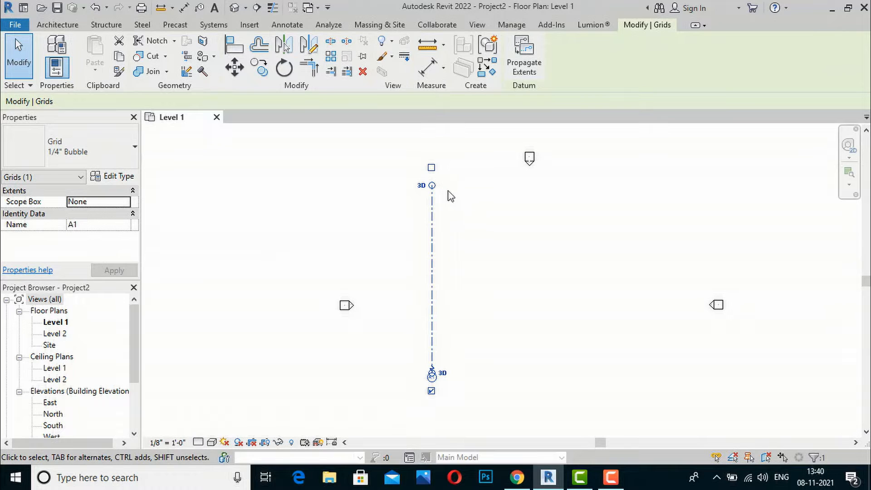
pyautogui.scroll(1, 435, 173)
pyautogui.scroll(2, 434, 173)
pyautogui.click(431, 166)
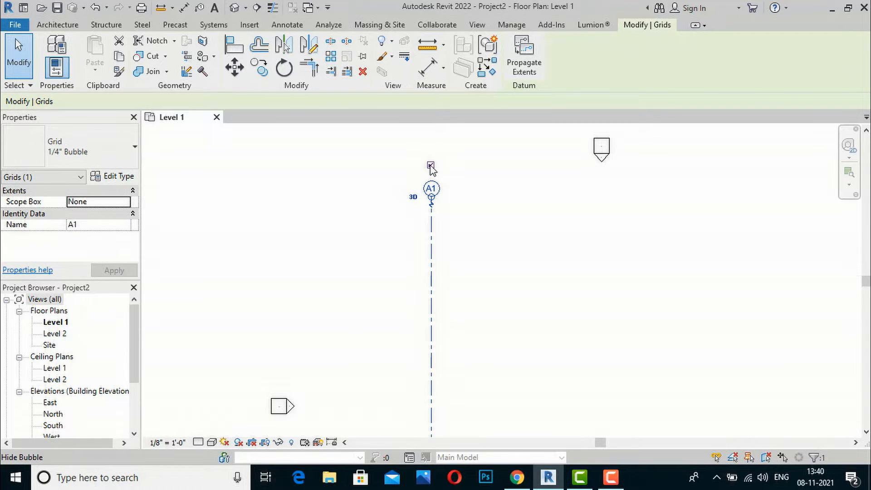
pyautogui.click(430, 166)
pyautogui.scroll(-3, 421, 190)
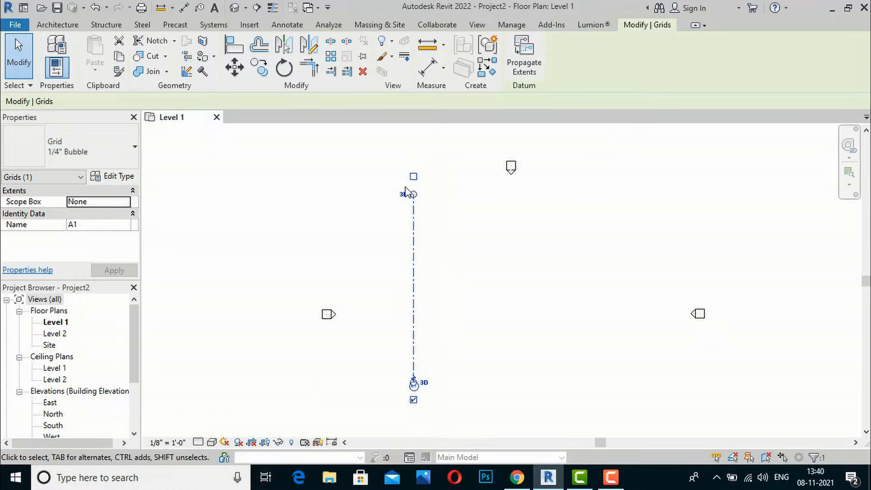
pyautogui.click(449, 266)
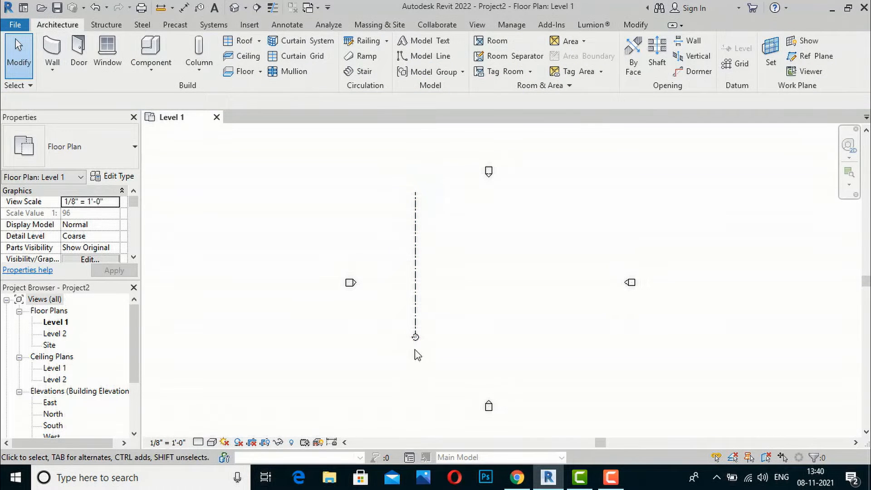
pyautogui.scroll(2, 416, 331)
pyautogui.scroll(3, 420, 317)
pyautogui.scroll(-2, 419, 390)
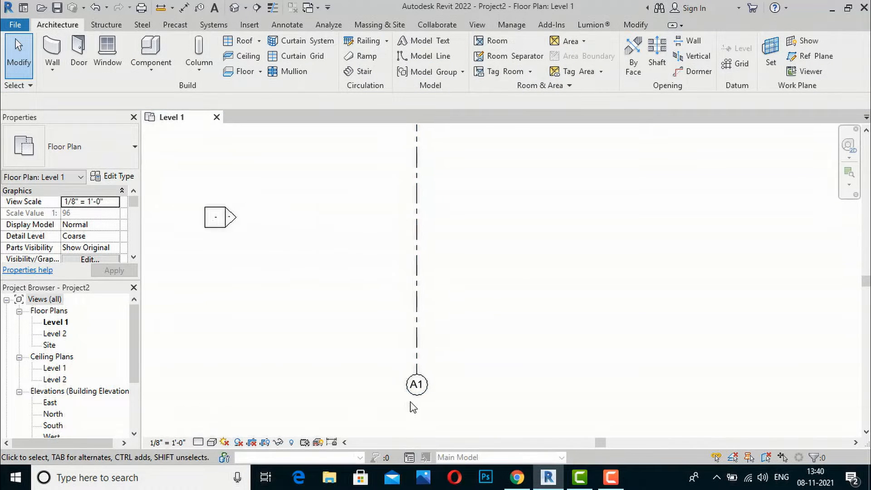
pyautogui.scroll(-2, 418, 391)
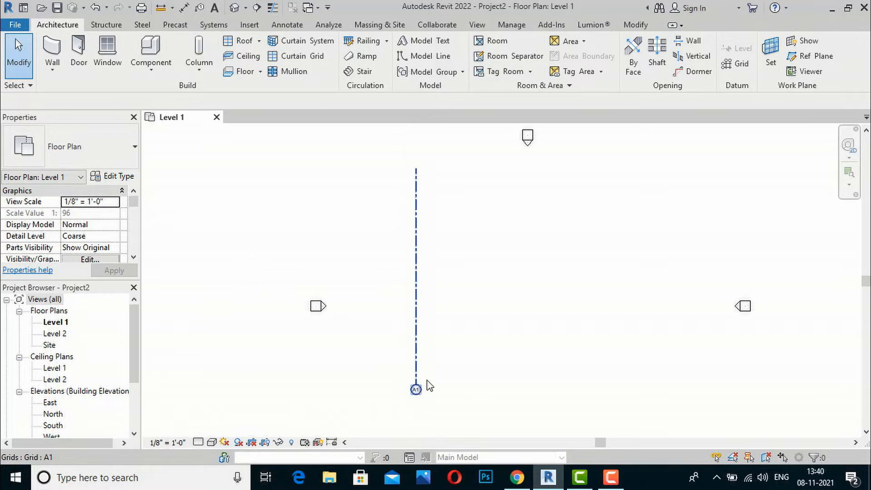
# - Copy grid A1 15' to the right from its upper endpoint, with the Constrain and Multiple options enabled
pyautogui.click(417, 226)
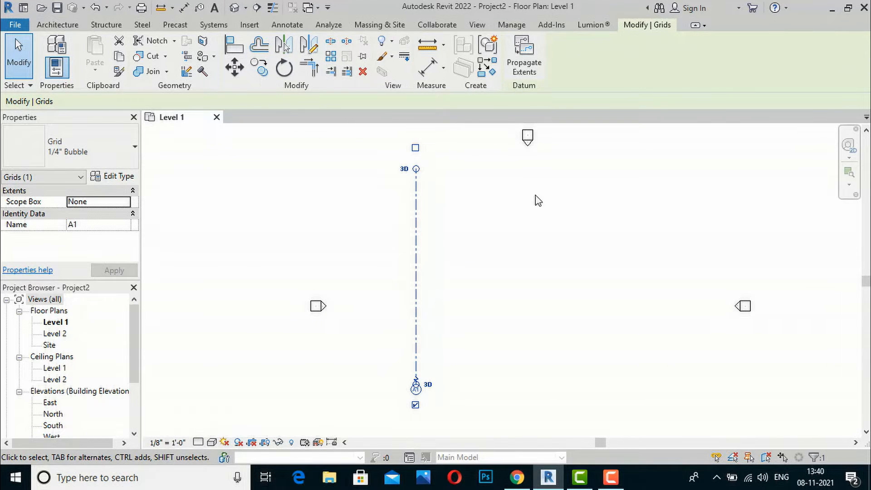
pyautogui.click(263, 77)
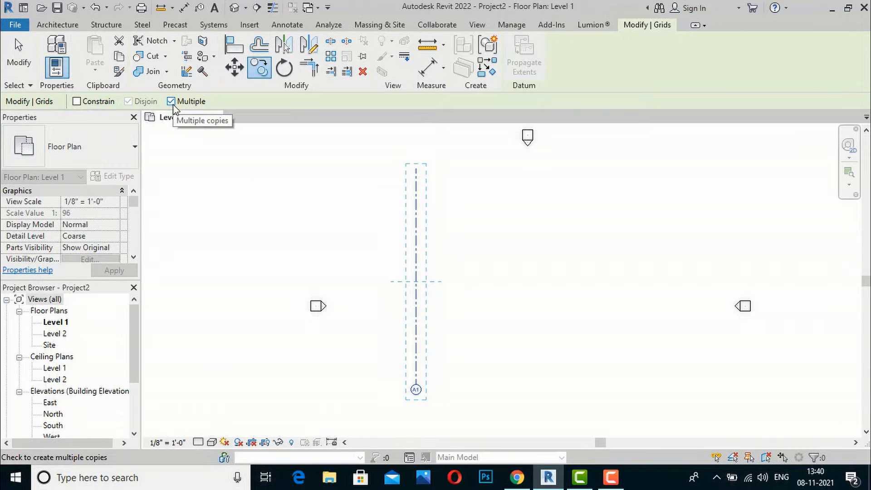
pyautogui.scroll(-1, 338, 363)
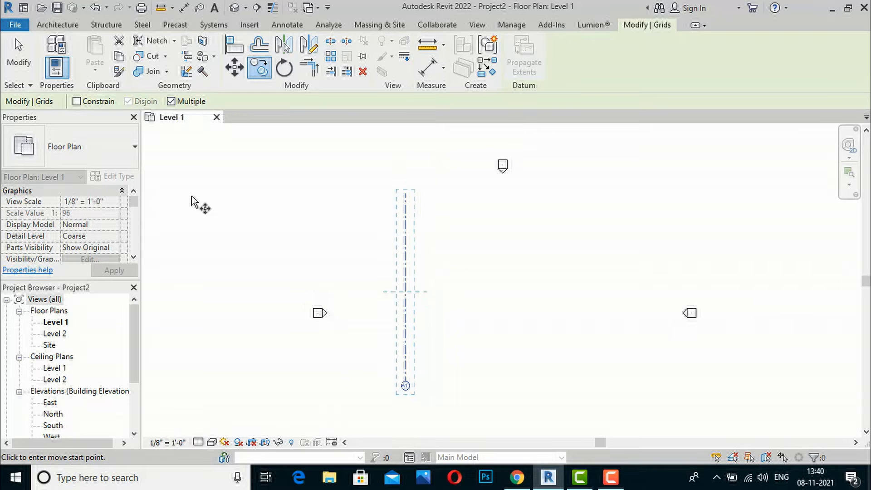
pyautogui.click(76, 102)
pyautogui.scroll(3, 444, 200)
pyautogui.scroll(1, 383, 195)
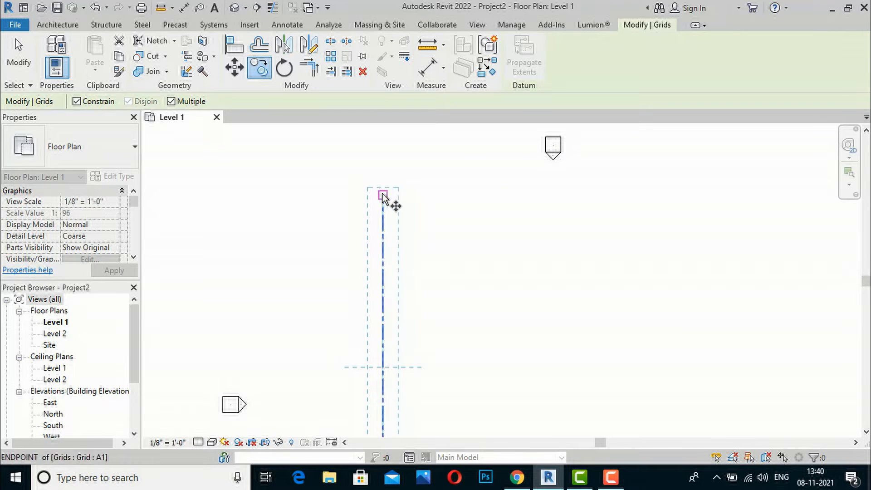
pyautogui.click(383, 196)
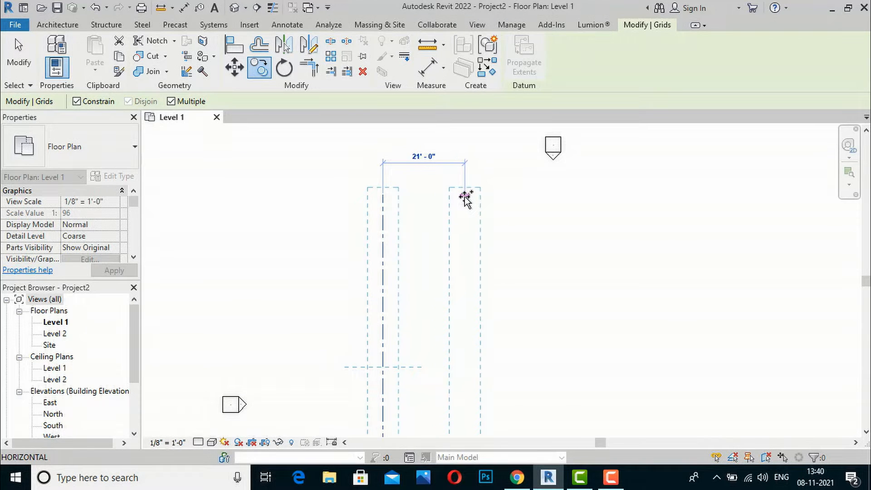
pyautogui.write('1')
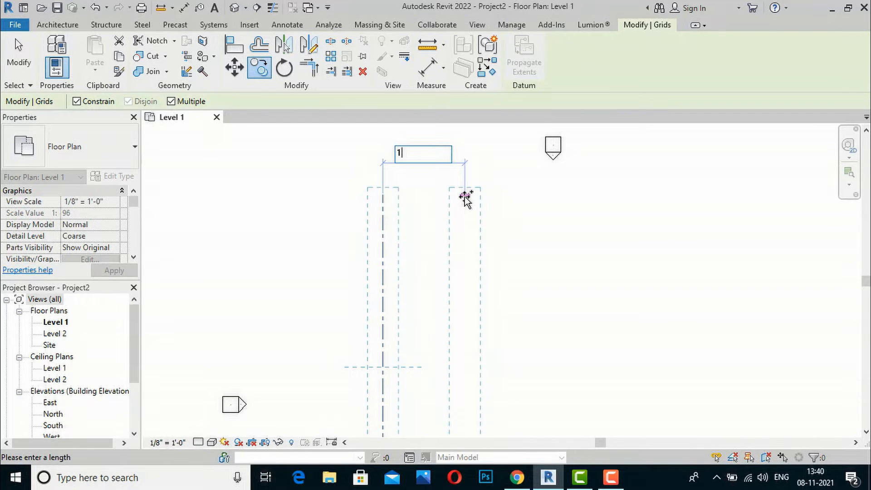
pyautogui.write("5'")
pyautogui.press('Return')
# - Place two more grid copies to the right of A2, each about 20' from the previous grid
pyautogui.scroll(-2, 507, 204)
pyautogui.scroll(-1, 507, 204)
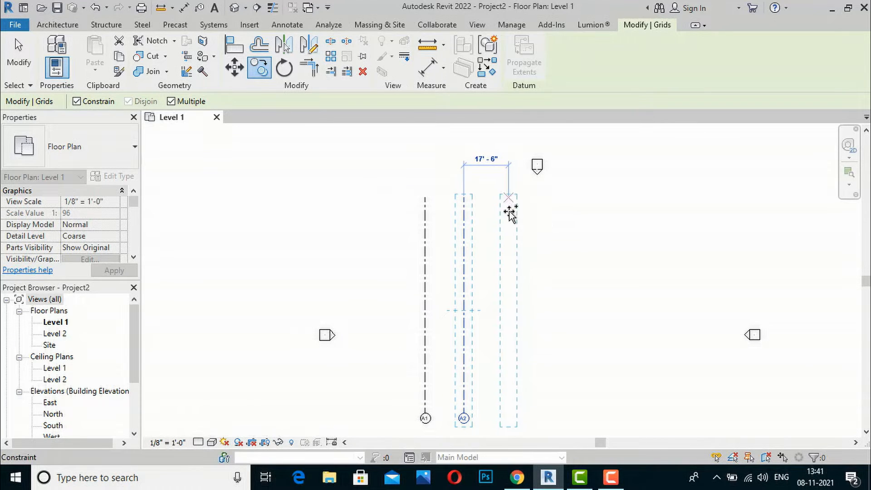
pyautogui.scroll(4, 465, 427)
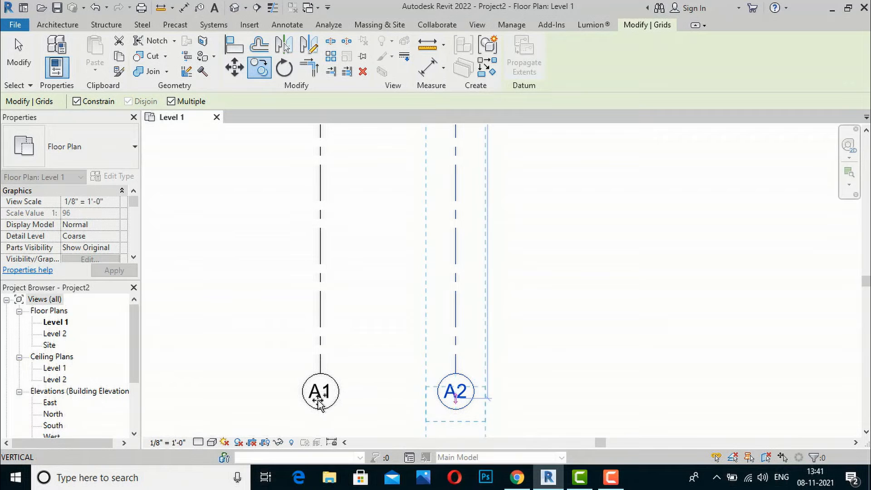
pyautogui.click(442, 411)
pyautogui.scroll(-4, 442, 411)
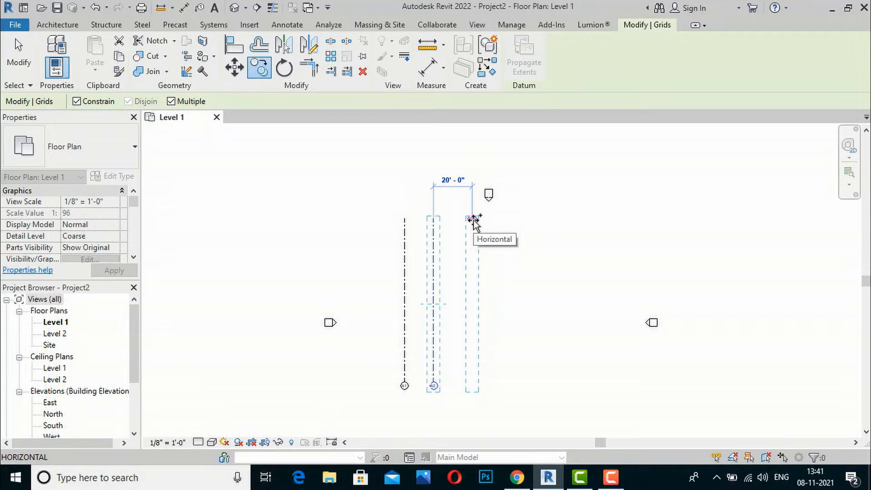
pyautogui.click(473, 222)
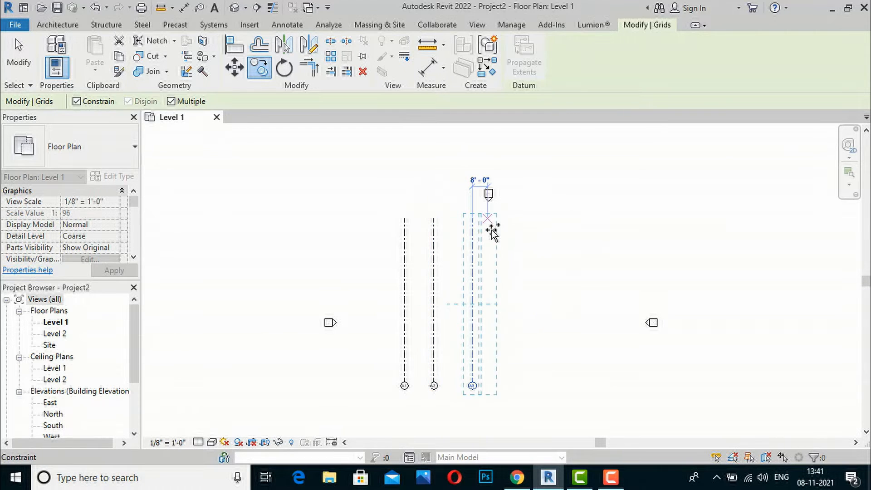
pyautogui.click(511, 222)
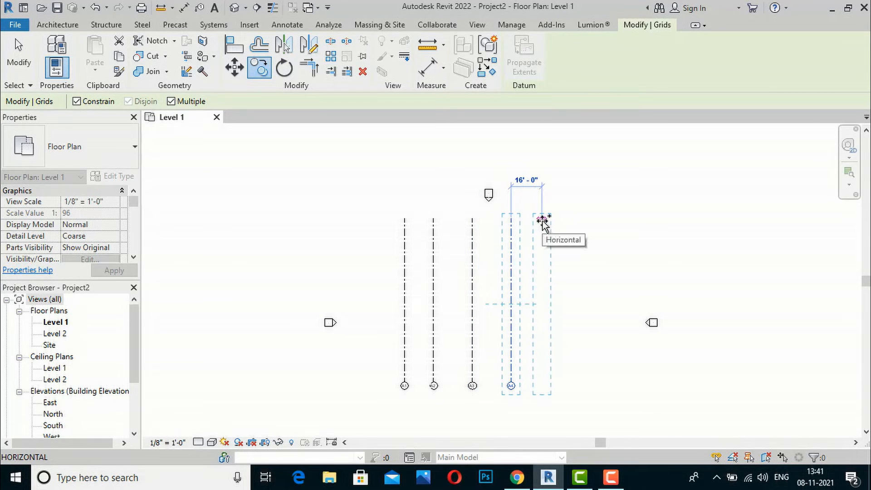
# - Add one more grid copy 15' to the right of A4 and end the Copy command
pyautogui.write("15'")
pyautogui.press('Return')
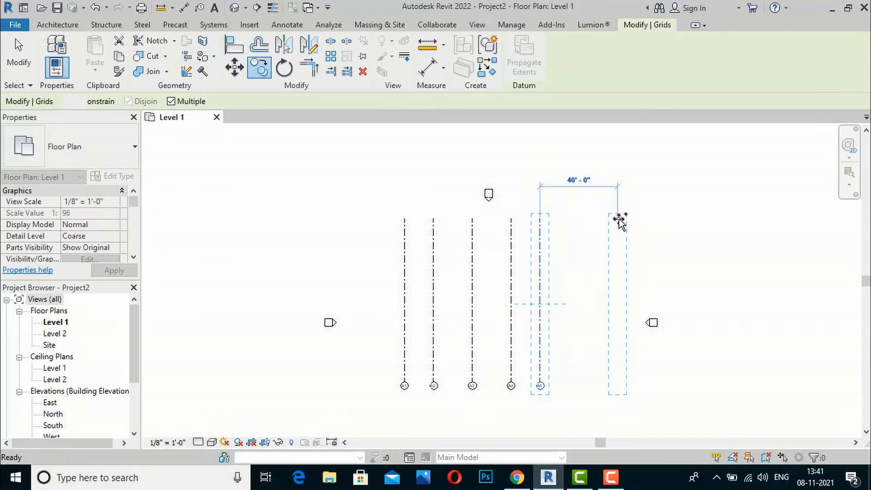
pyautogui.press('Escape')
pyautogui.press('Escape')
pyautogui.scroll(3, 505, 414)
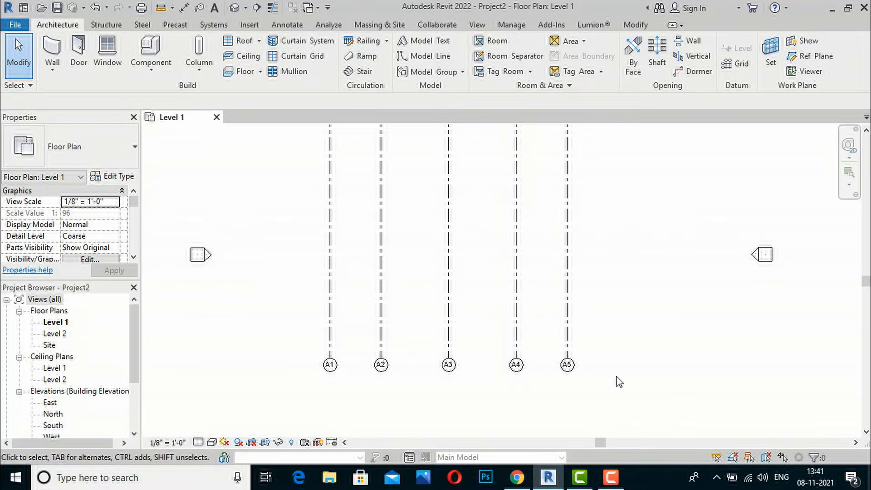
# - Turn the bubble at the upper end of grid A1 on and off again, and clear the selection
pyautogui.scroll(-4, 454, 393)
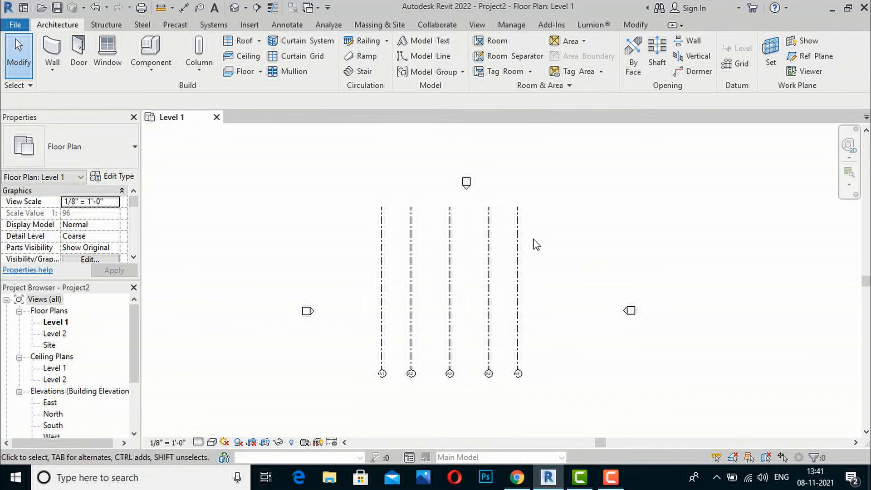
pyautogui.scroll(2, 368, 209)
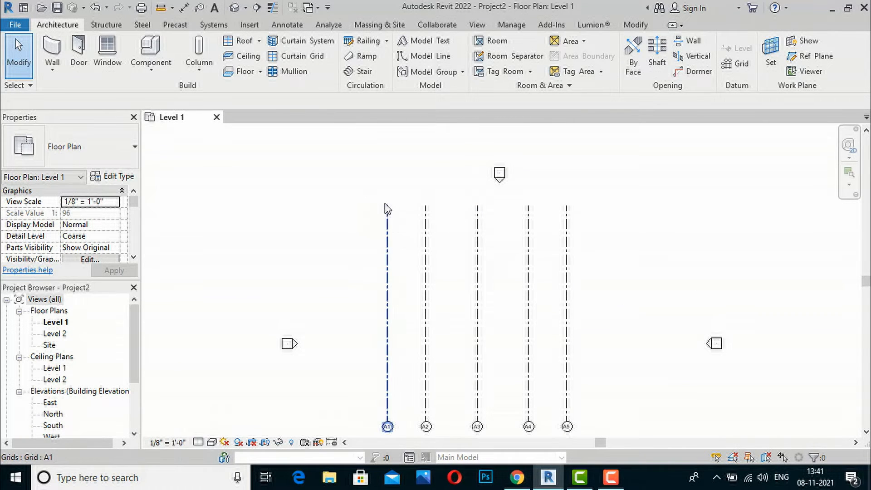
pyautogui.click(387, 224)
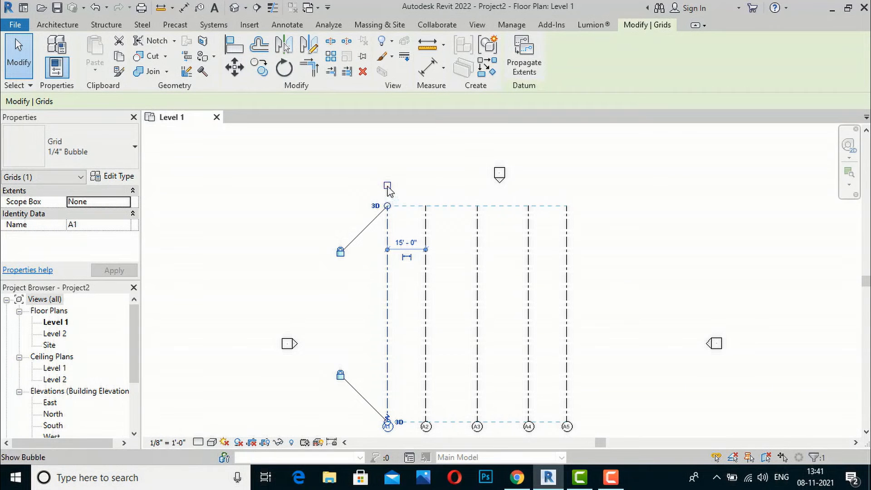
pyautogui.click(387, 186)
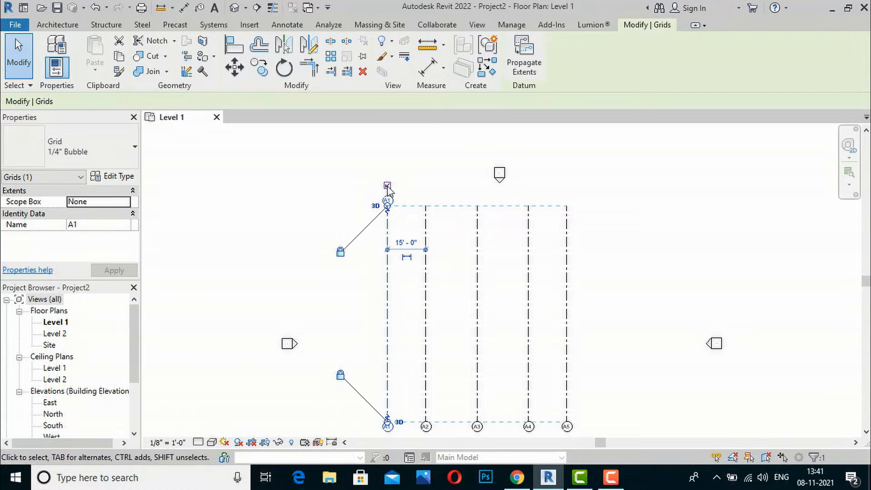
pyautogui.click(559, 218)
pyautogui.scroll(-1, 449, 223)
pyautogui.scroll(-1, 450, 226)
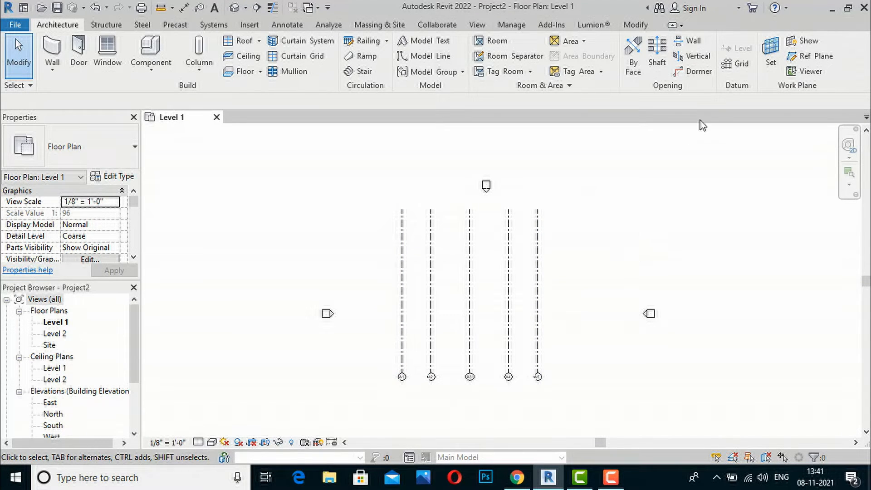
# - Draw a horizontal grid line across all five vertical grids just below their upper ends and end the Grid command
pyautogui.click(736, 64)
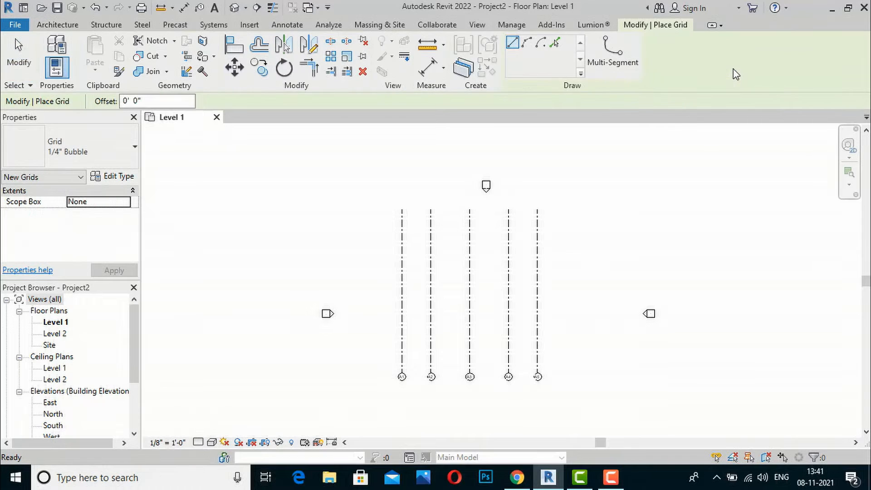
pyautogui.click(362, 224)
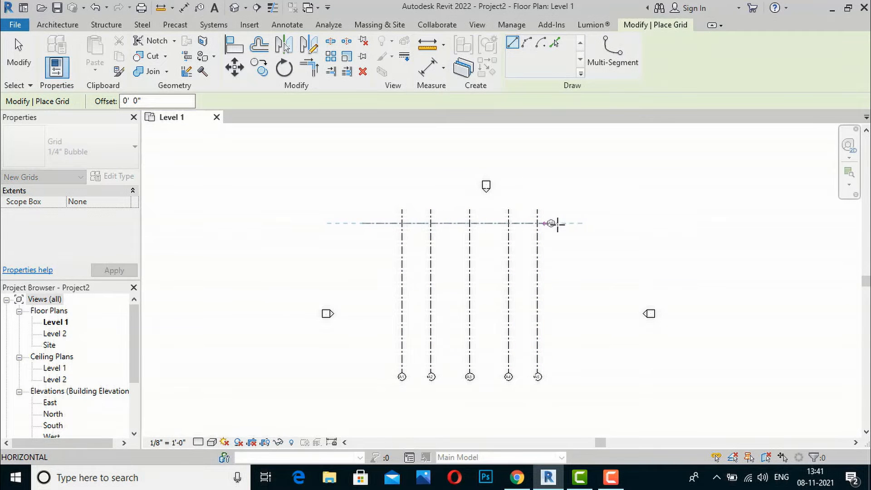
pyautogui.click(572, 223)
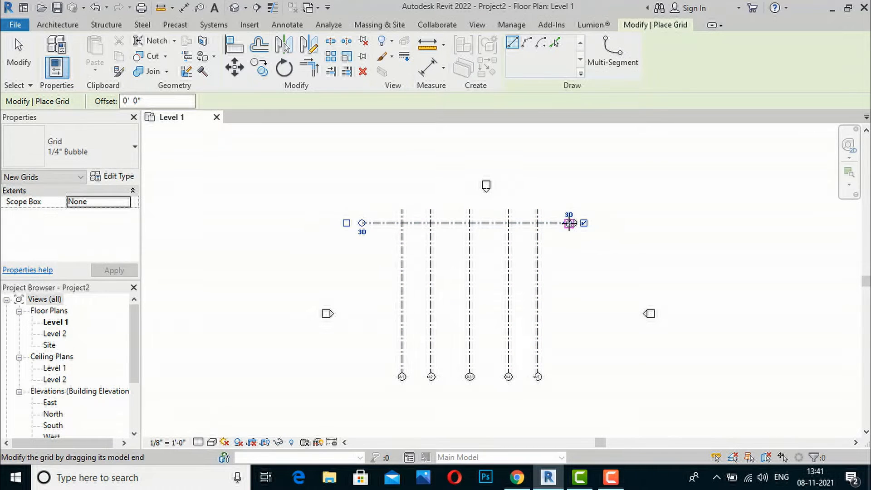
pyautogui.press('Escape')
pyautogui.press('Escape')
# - Rename the new horizontal grid as 1
pyautogui.scroll(3, 573, 236)
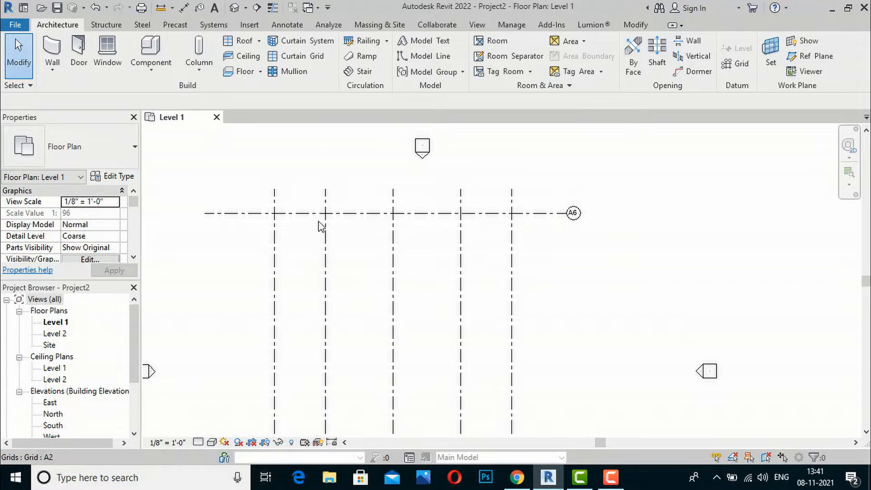
pyautogui.scroll(-2, 603, 172)
pyautogui.scroll(5, 595, 190)
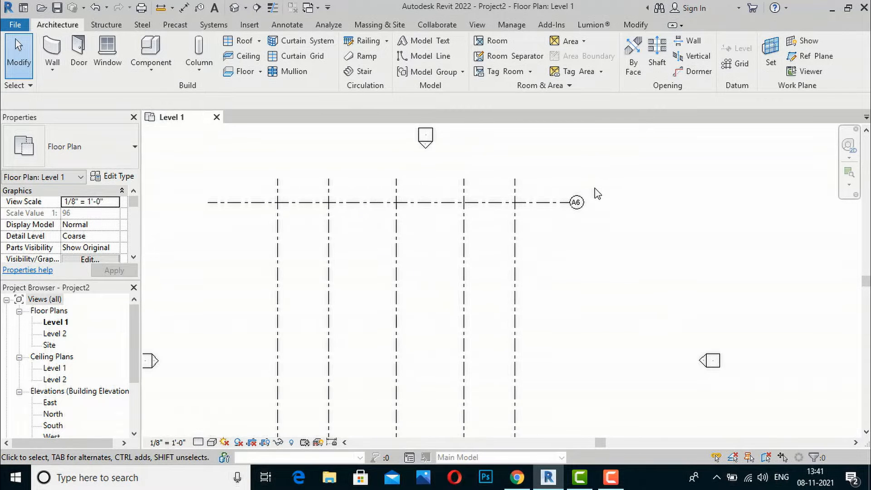
pyautogui.click(568, 216)
pyautogui.click(567, 212)
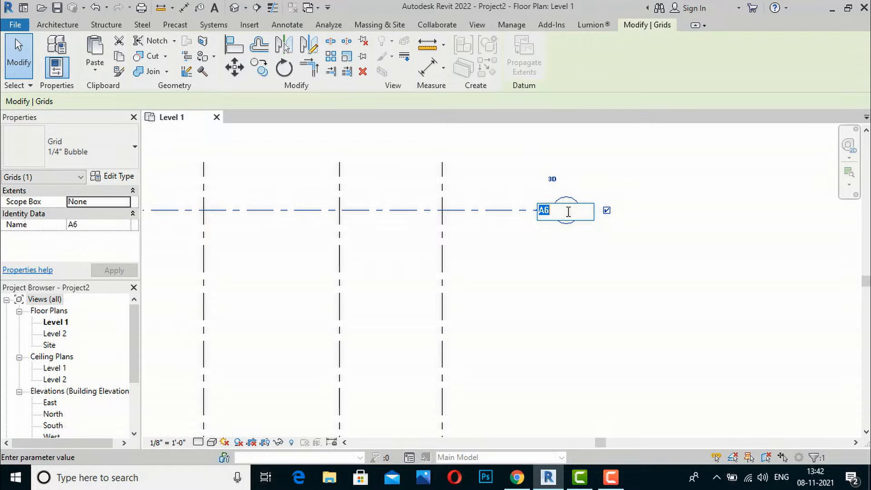
pyautogui.write('1')
pyautogui.press('Return')
pyautogui.scroll(-4, 670, 229)
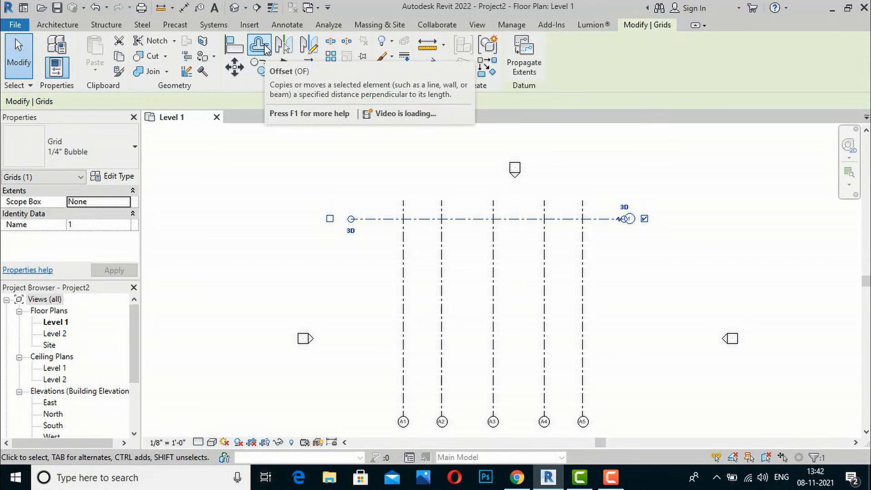
pyautogui.click(265, 45)
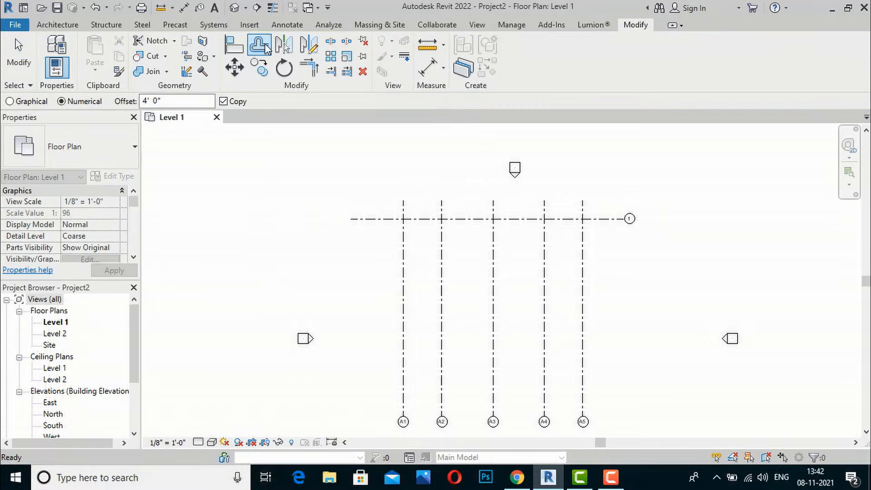
pyautogui.click(177, 101)
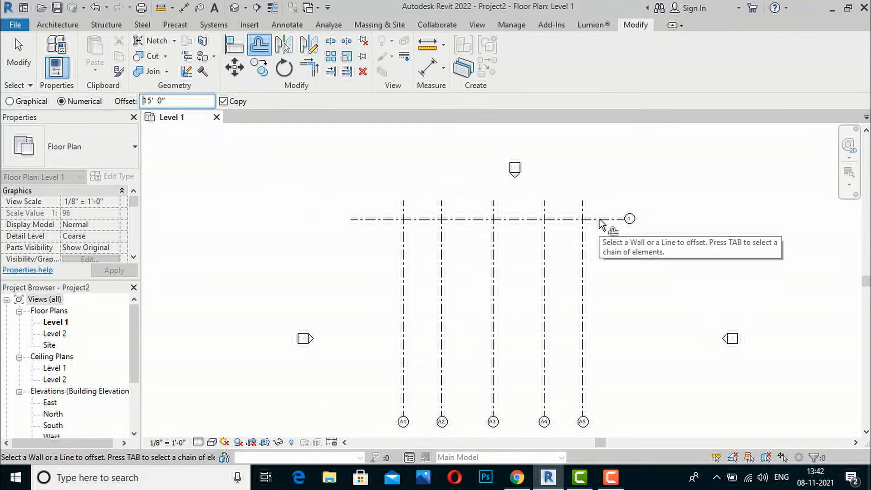
# - Create four more horizontal grids below grid 1 at 15' spacing, using the Grid command's Pick Lines option with a 15' offset
pyautogui.click(63, 28)
pyautogui.click(737, 63)
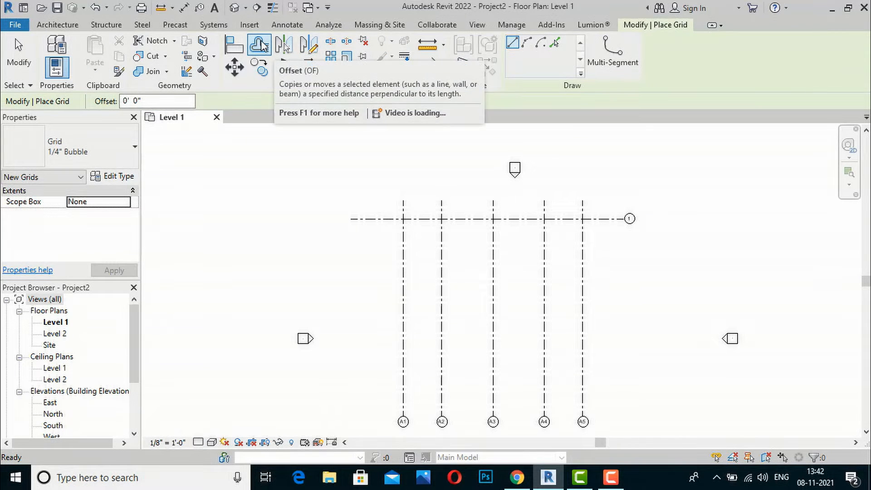
pyautogui.click(556, 44)
pyautogui.click(146, 100)
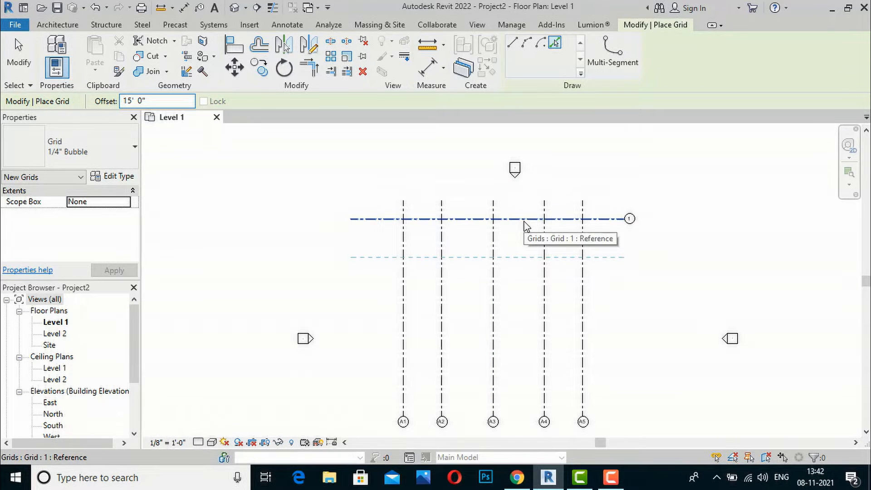
pyautogui.click(525, 225)
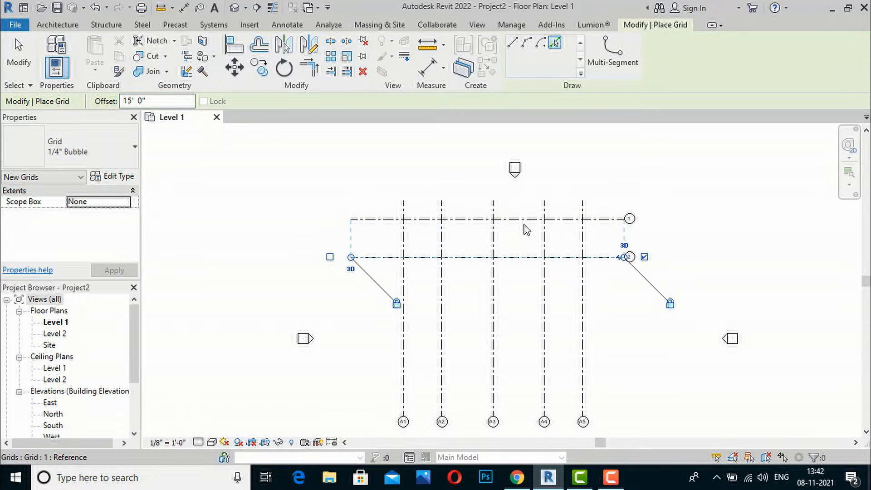
pyautogui.click(525, 266)
pyautogui.click(534, 298)
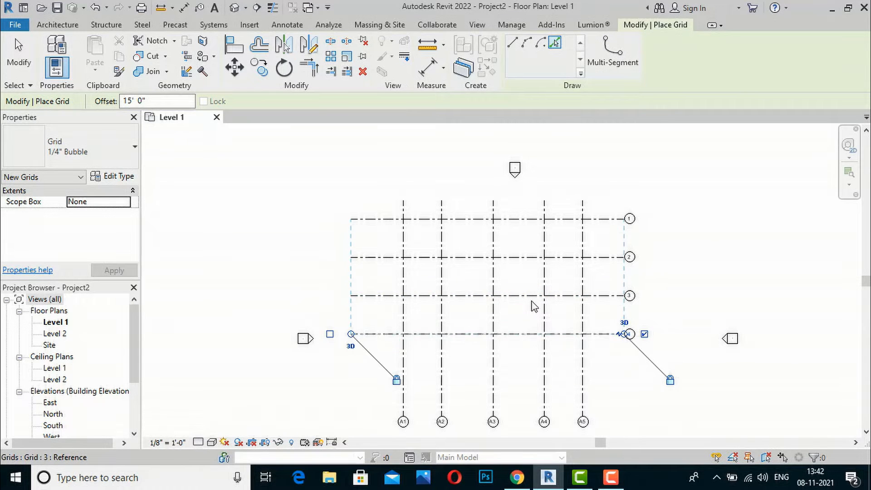
pyautogui.click(536, 335)
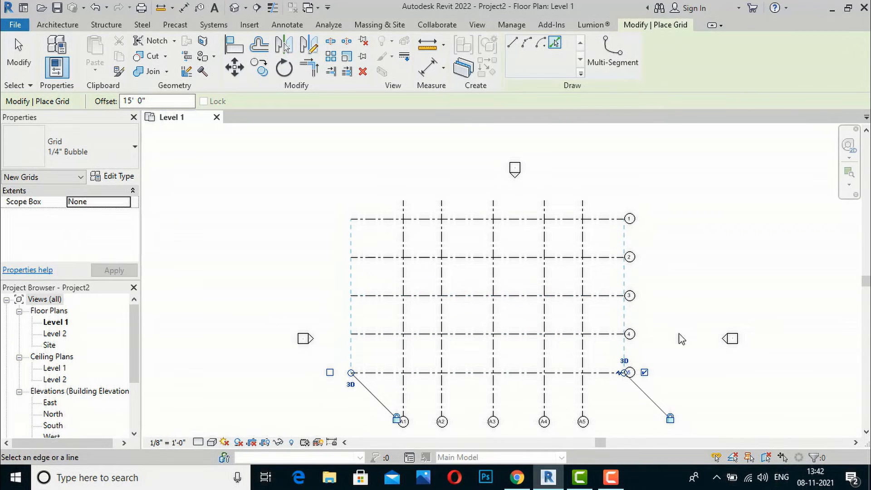
pyautogui.press('Escape')
pyautogui.press('Escape')
pyautogui.scroll(1, 679, 359)
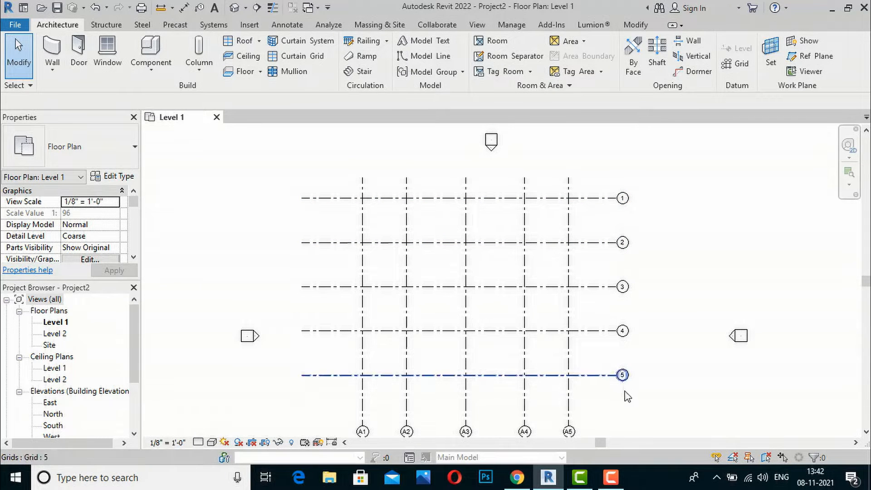
pyautogui.scroll(-1, 621, 249)
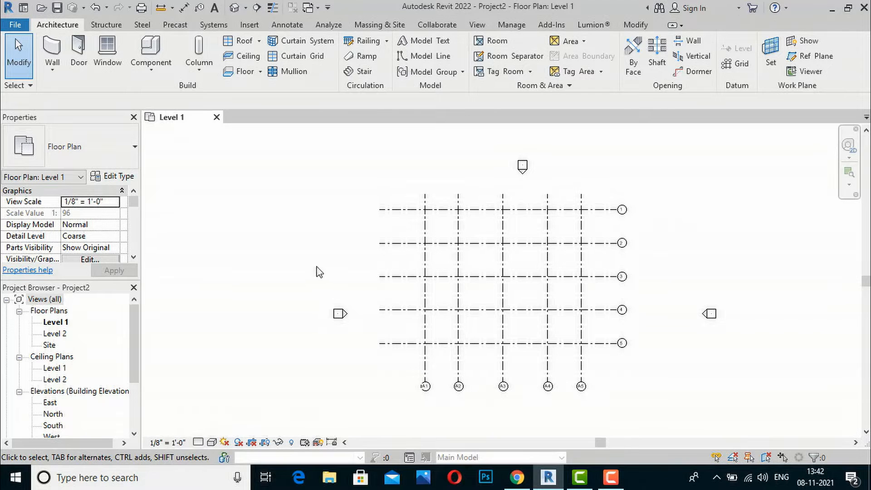
pyautogui.scroll(-1, 300, 256)
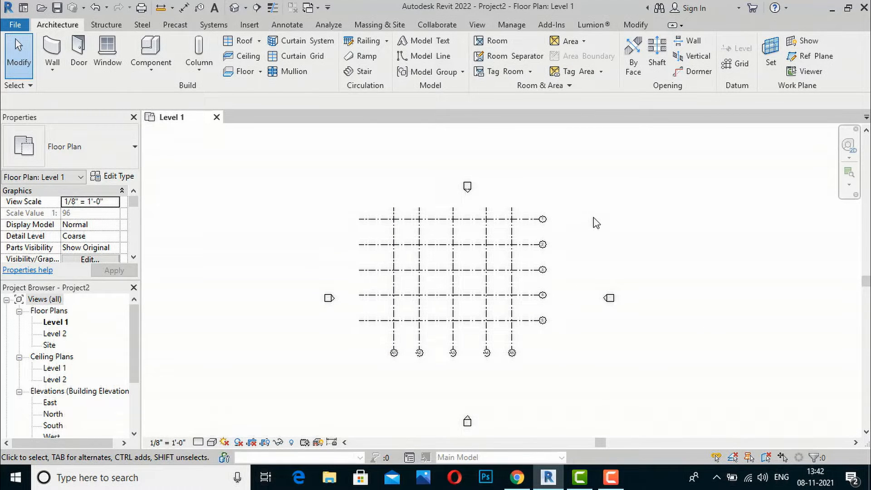
pyautogui.scroll(1, 596, 223)
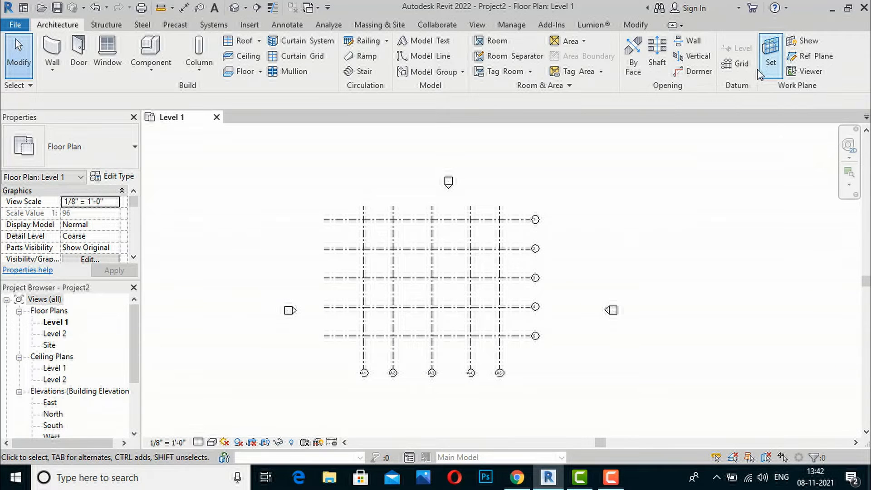
# - Draw an upward-bulging arc grid with Start-End-Radius Arc beside the grid layout, spanning about 68' with a radius of about 37'-5"
pyautogui.click(737, 64)
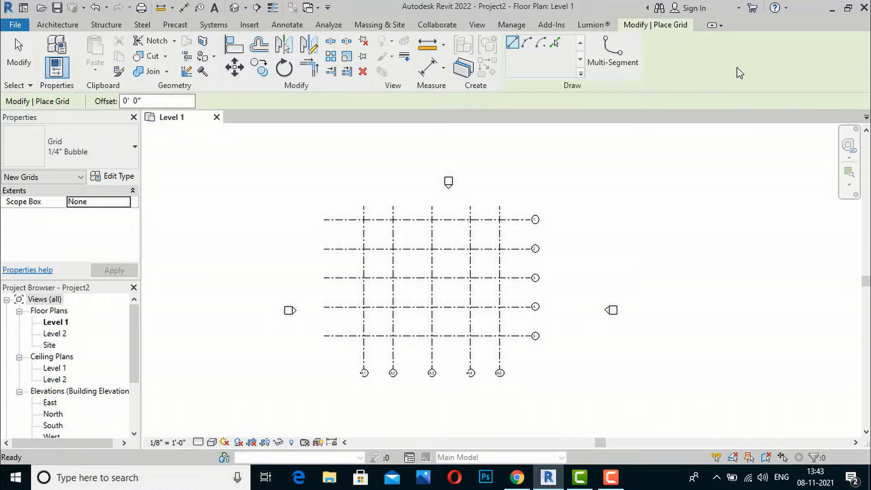
pyautogui.click(526, 44)
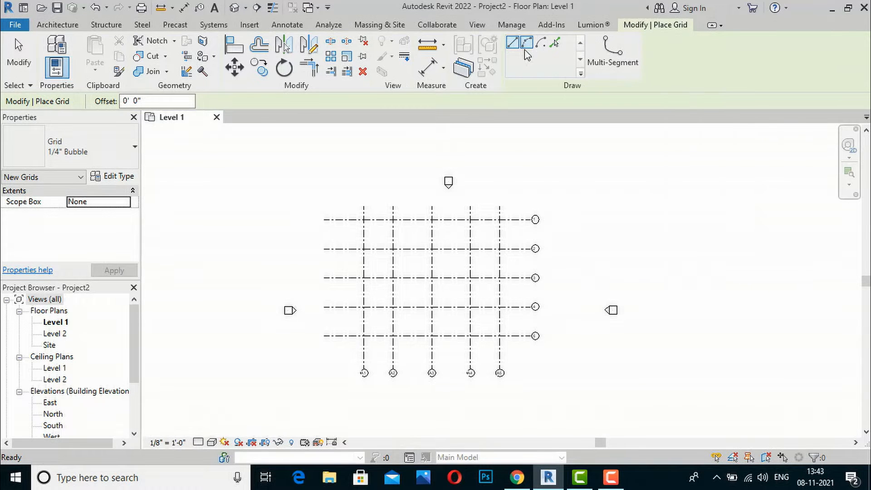
pyautogui.scroll(-1, 248, 221)
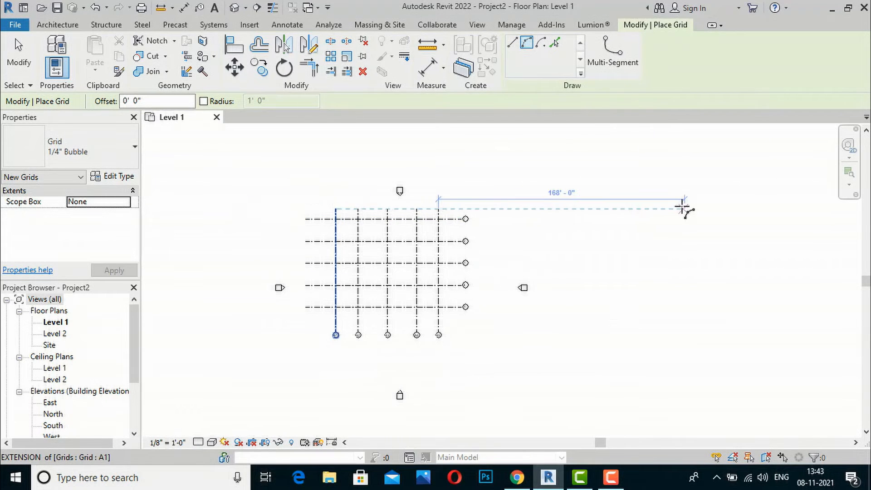
pyautogui.scroll(2, 684, 207)
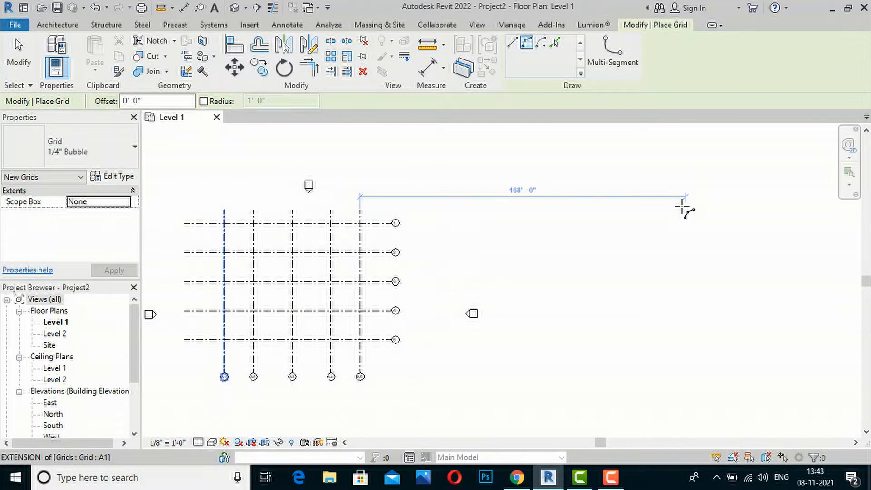
pyautogui.click(466, 219)
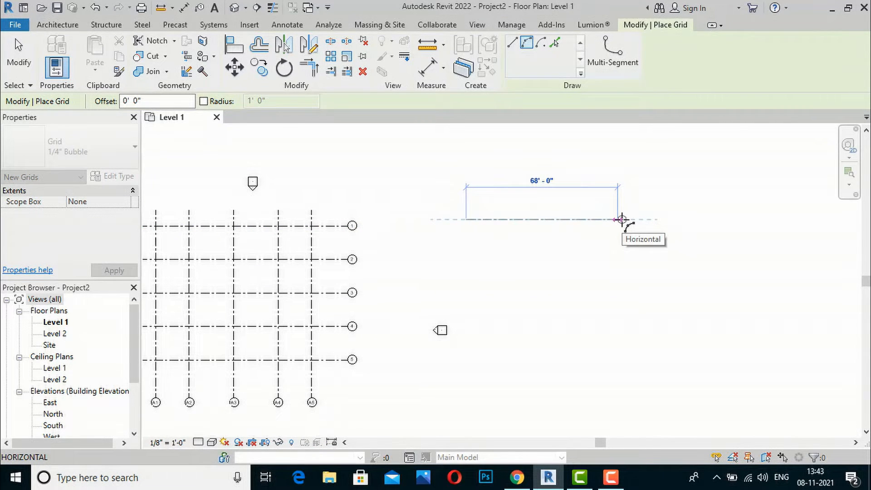
pyautogui.click(620, 219)
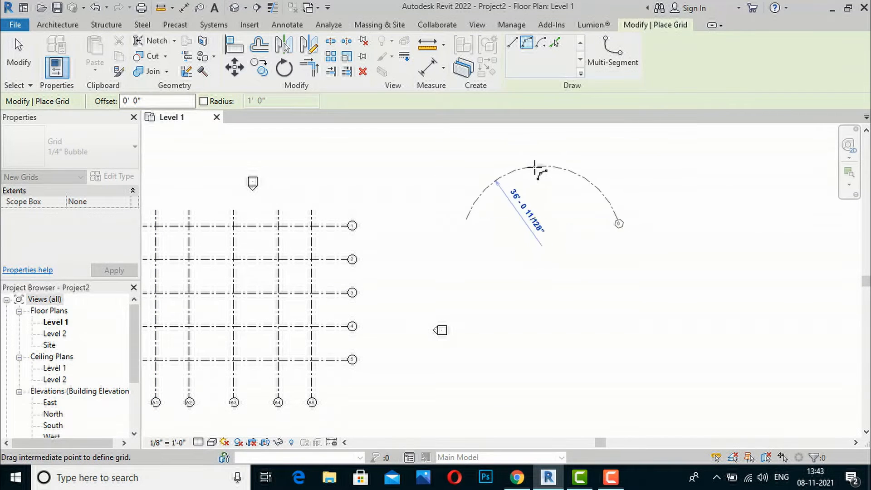
pyautogui.scroll(1, 525, 175)
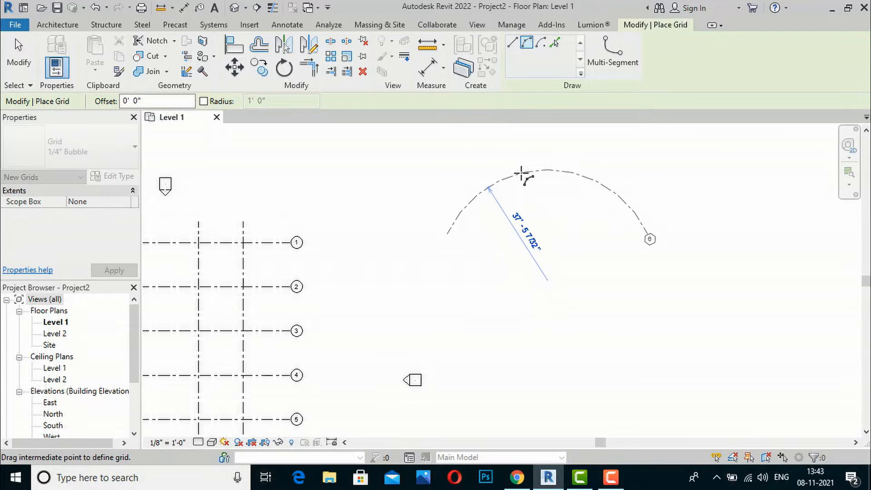
pyautogui.click(521, 173)
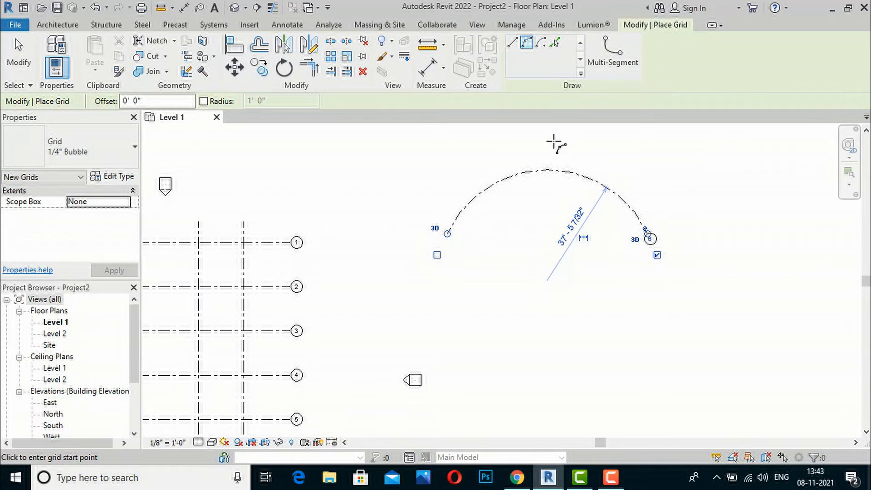
pyautogui.press('Escape')
pyautogui.press('Escape')
# - Place a Generic - 8" wall along arc grid 6 using the Wall command's Pick Lines option
pyautogui.scroll(1, 649, 238)
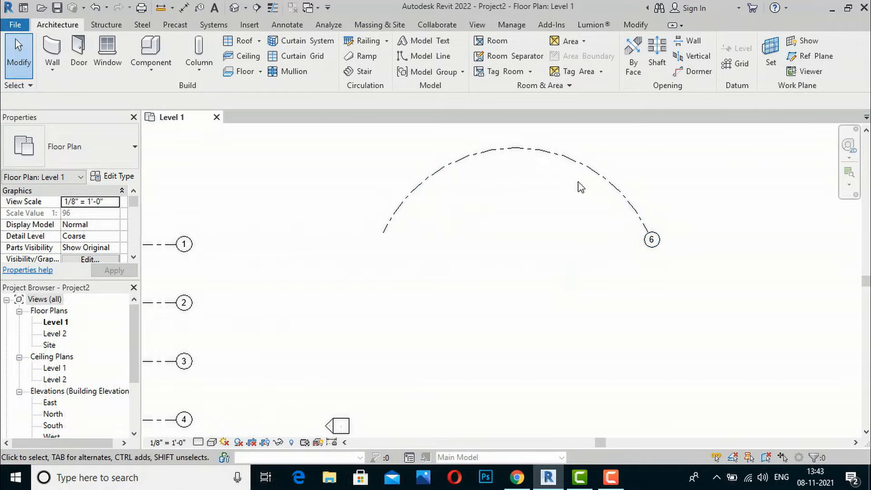
pyautogui.scroll(-2, 575, 244)
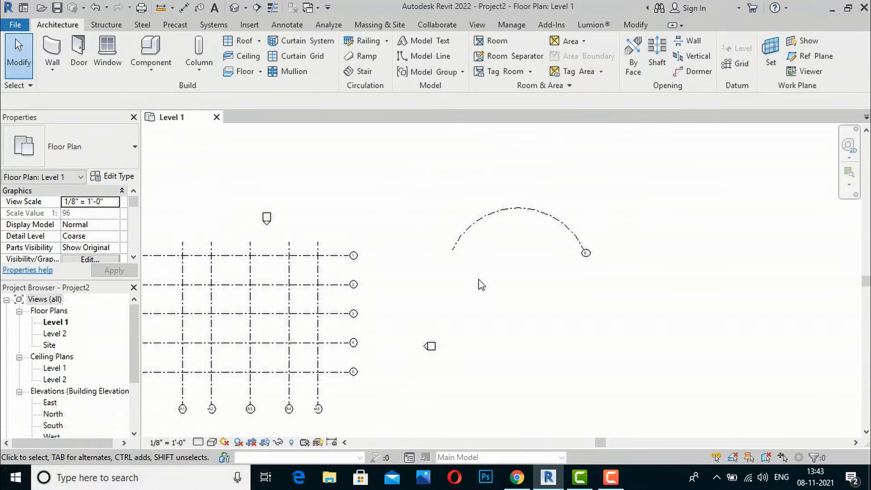
pyautogui.click(53, 47)
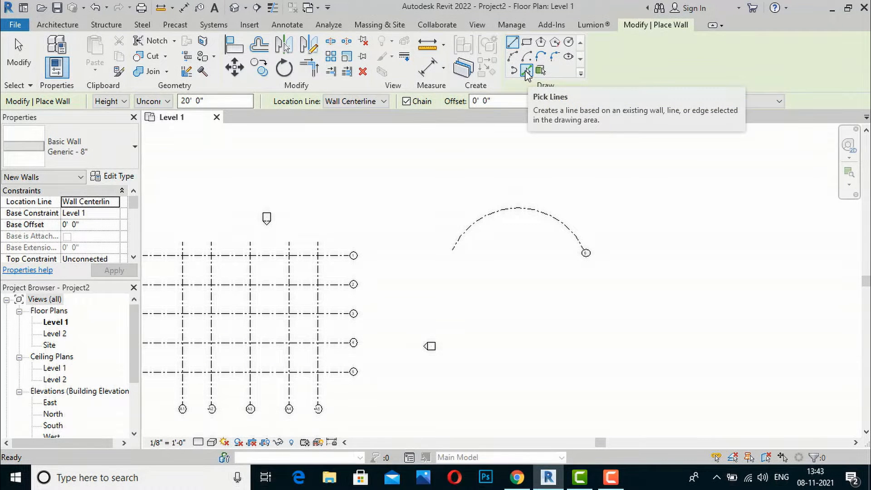
pyautogui.click(527, 71)
pyautogui.scroll(2, 489, 216)
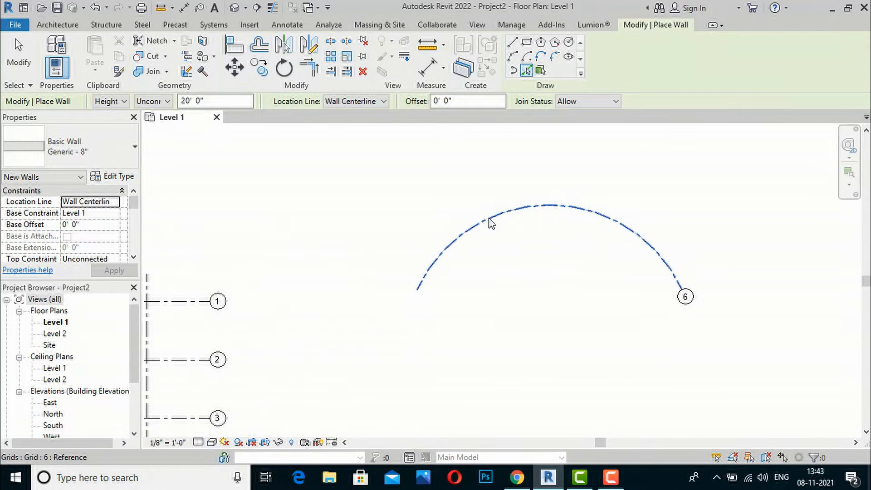
pyautogui.click(492, 227)
pyautogui.scroll(2, 533, 236)
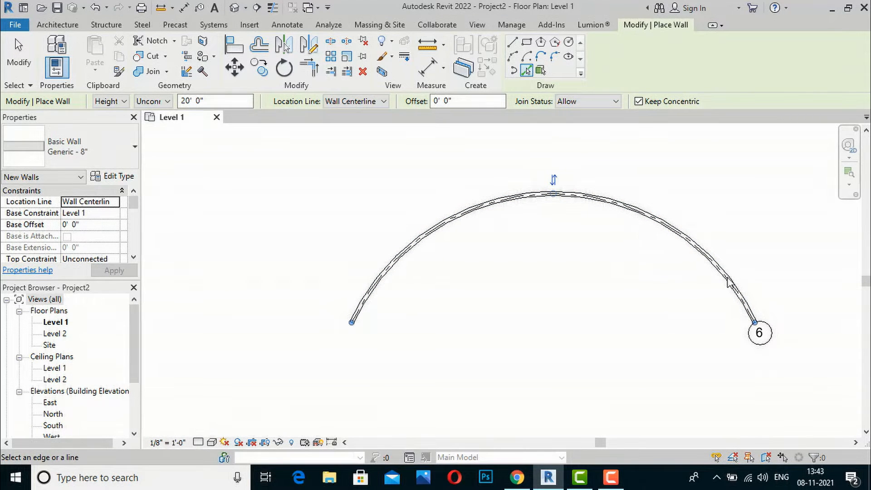
pyautogui.scroll(3, 409, 252)
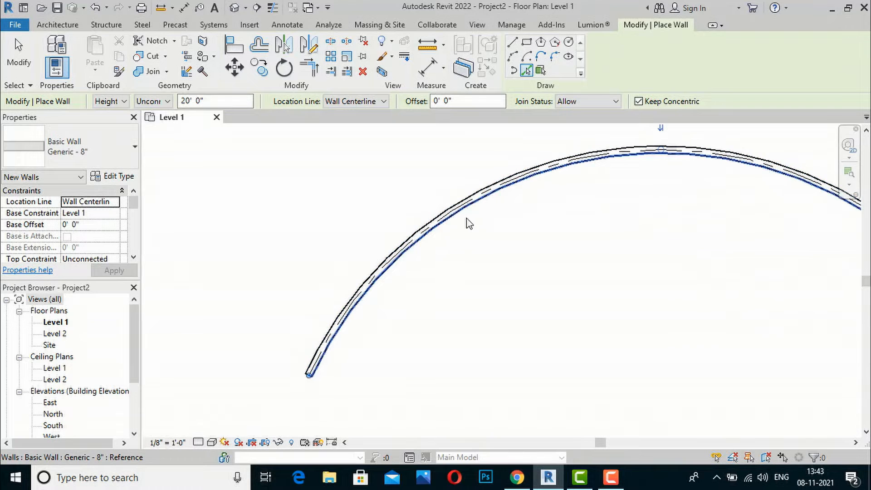
pyautogui.scroll(-3, 394, 170)
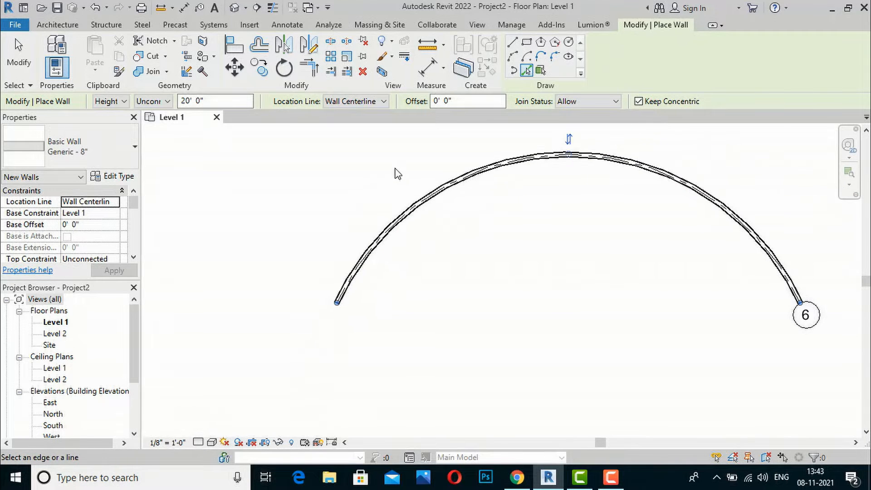
pyautogui.press('Escape')
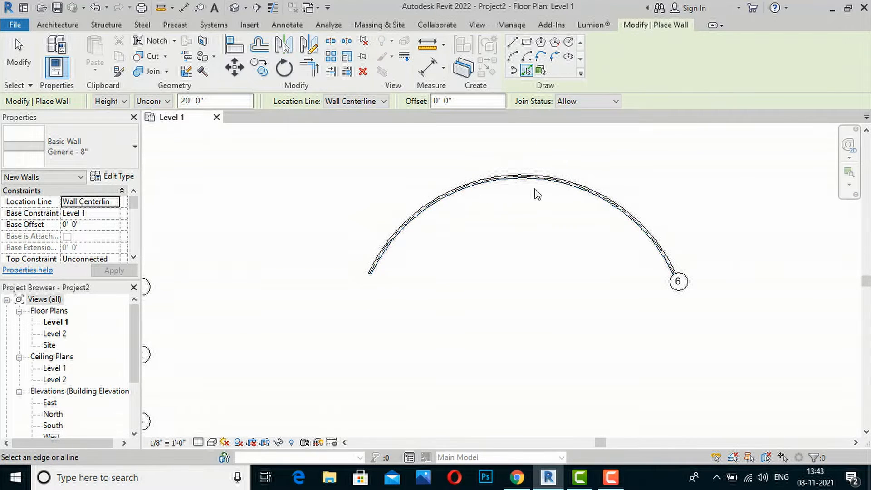
pyautogui.scroll(-1, 540, 191)
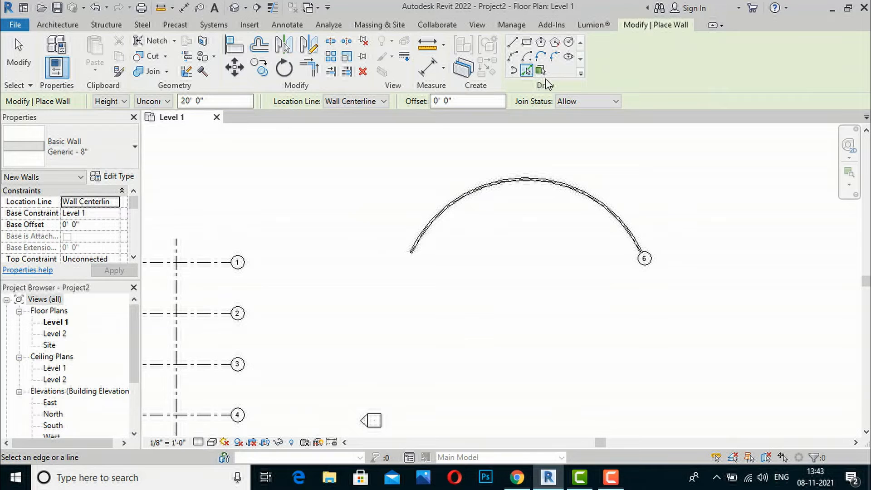
# - Draw a grid with Center-ends Arc below arc grid 6, bulging to the right with a radius of about 24', and end the Grid command
pyautogui.click(57, 24)
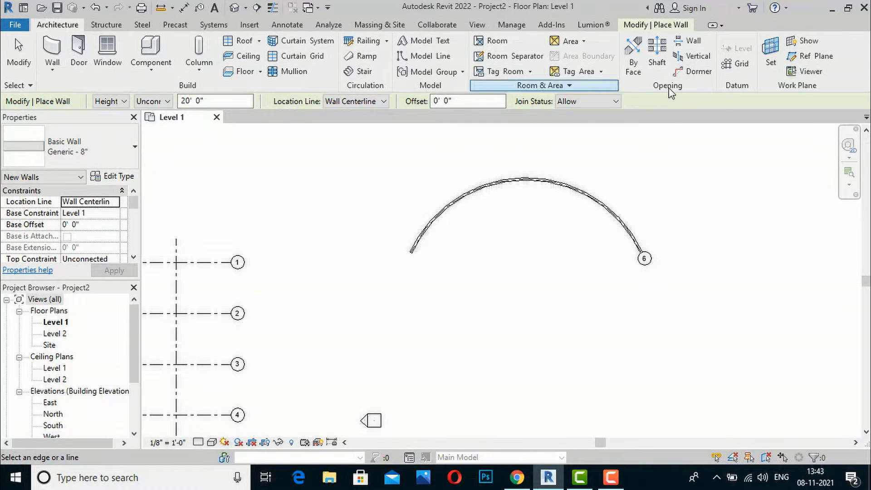
pyautogui.click(739, 64)
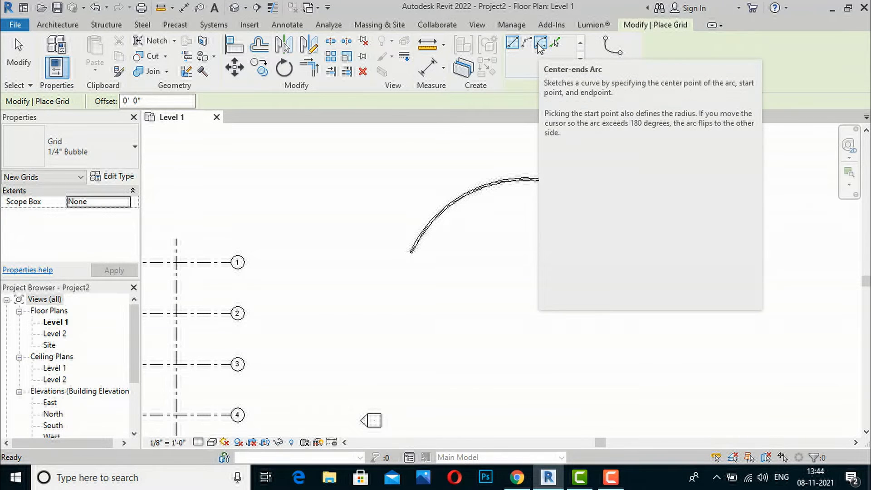
pyautogui.click(539, 44)
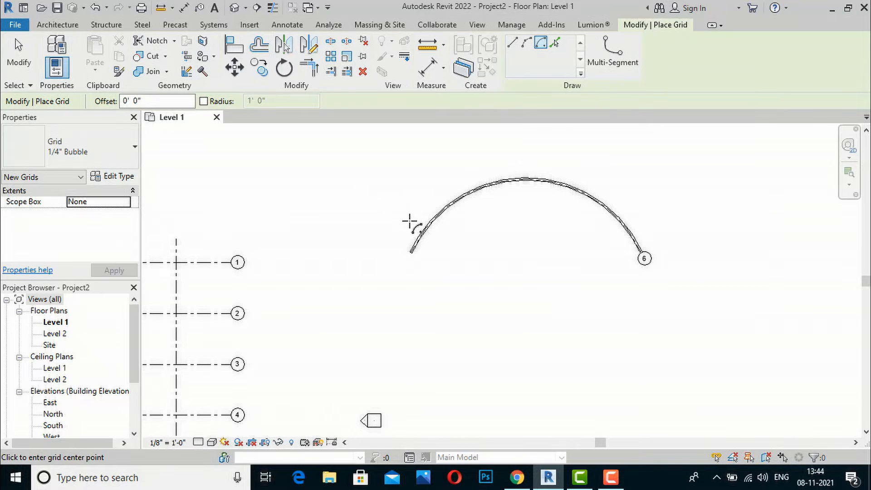
pyautogui.scroll(-2, 468, 170)
pyautogui.click(514, 295)
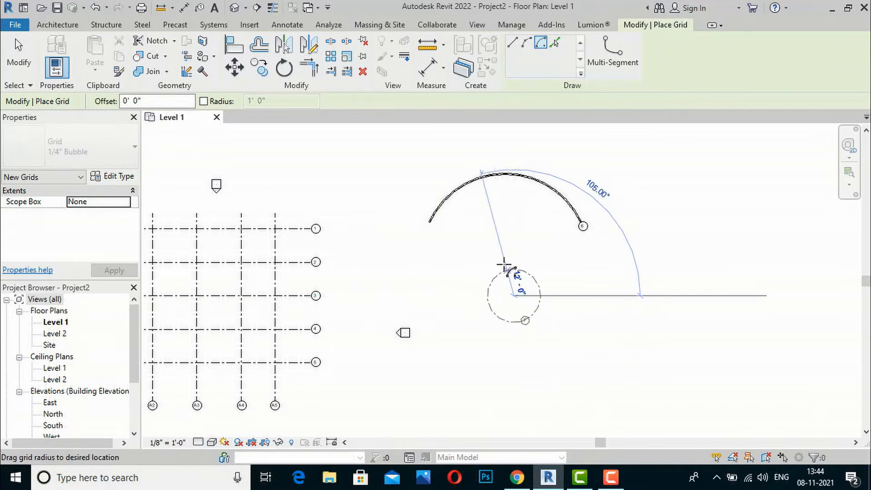
pyautogui.click(504, 242)
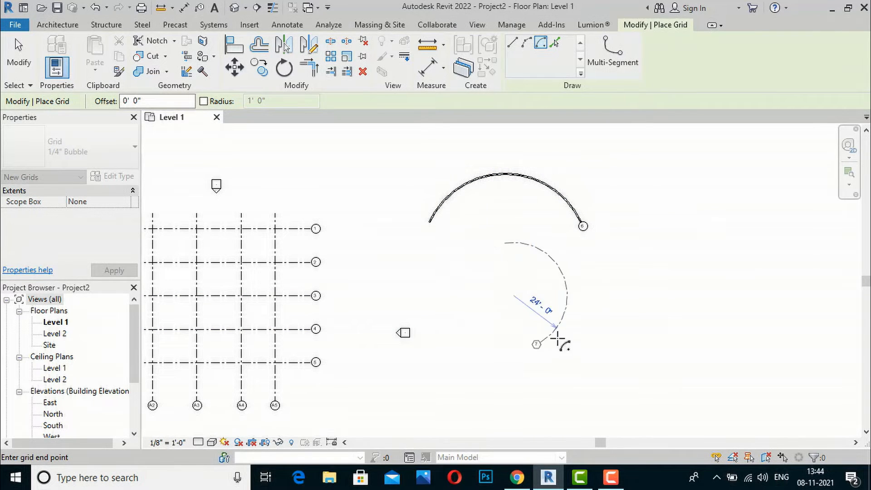
pyautogui.click(555, 354)
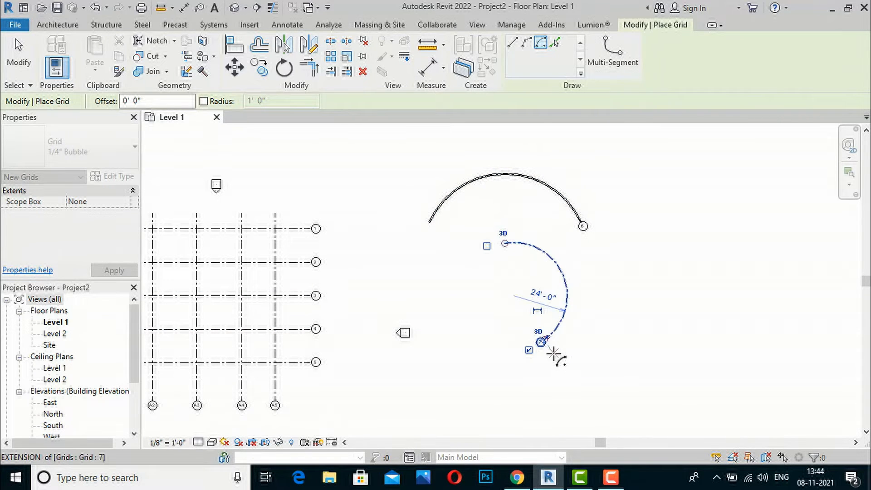
pyautogui.press('Escape')
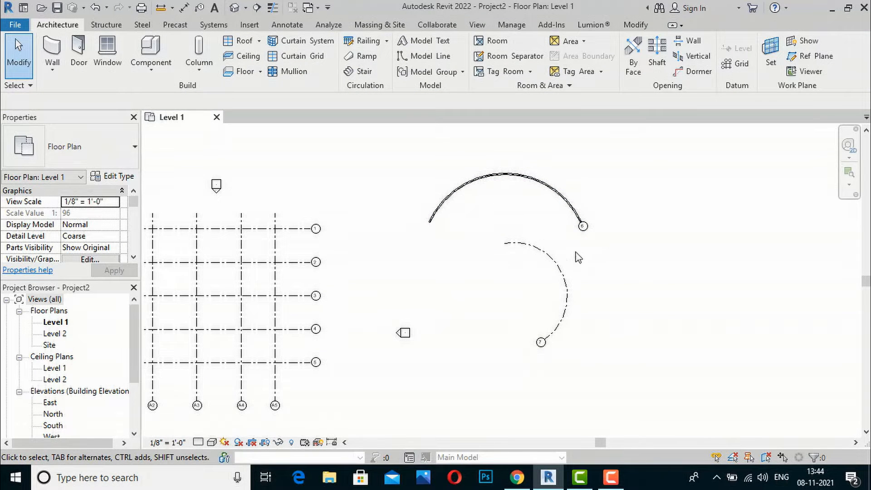
# - Draw an upward-bulging semicircular Generic - 8" wall with Start-End-Radius Arc to the right of the arc grids, with a radius of about 40'
pyautogui.scroll(1, 603, 319)
pyautogui.scroll(-1, 368, 193)
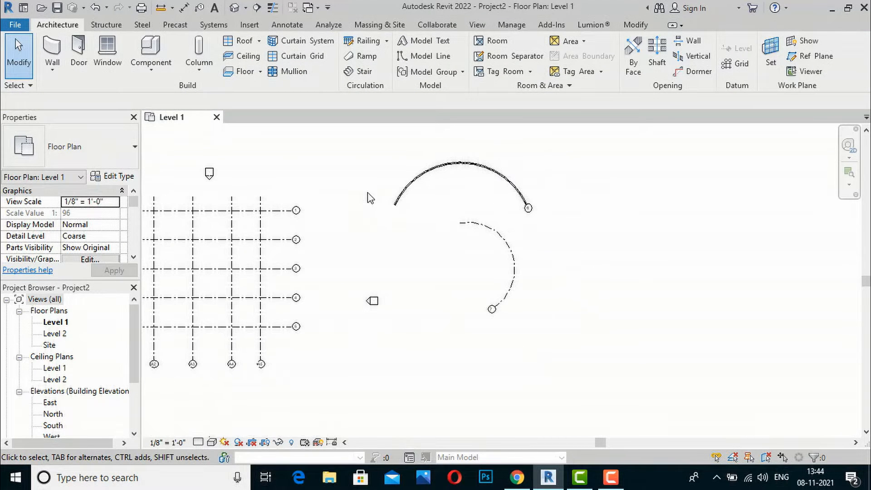
pyautogui.click(60, 53)
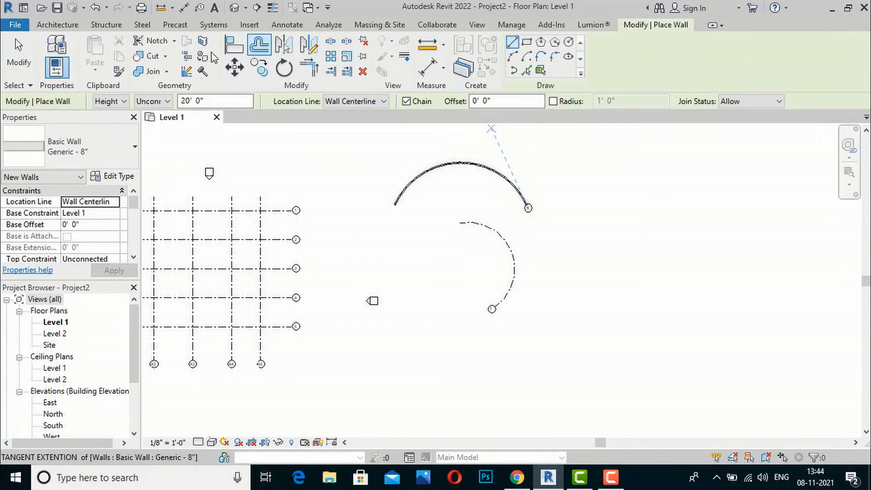
pyautogui.click(513, 57)
pyautogui.click(613, 255)
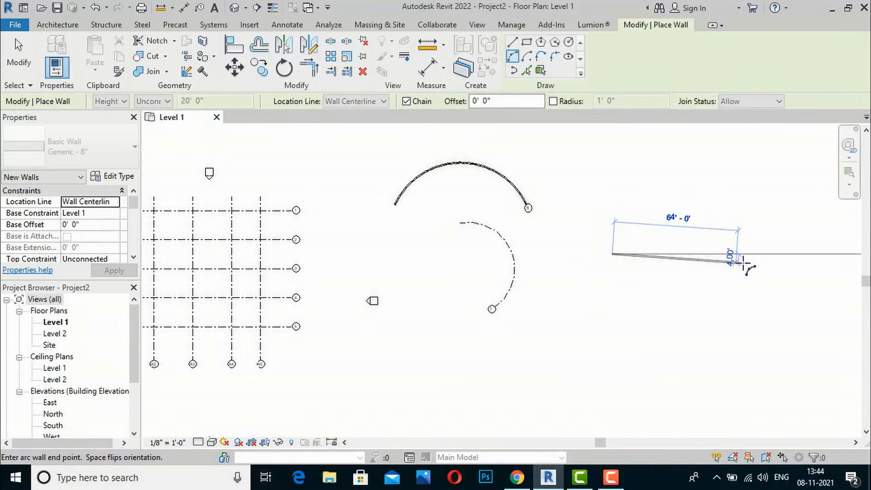
pyautogui.click(767, 254)
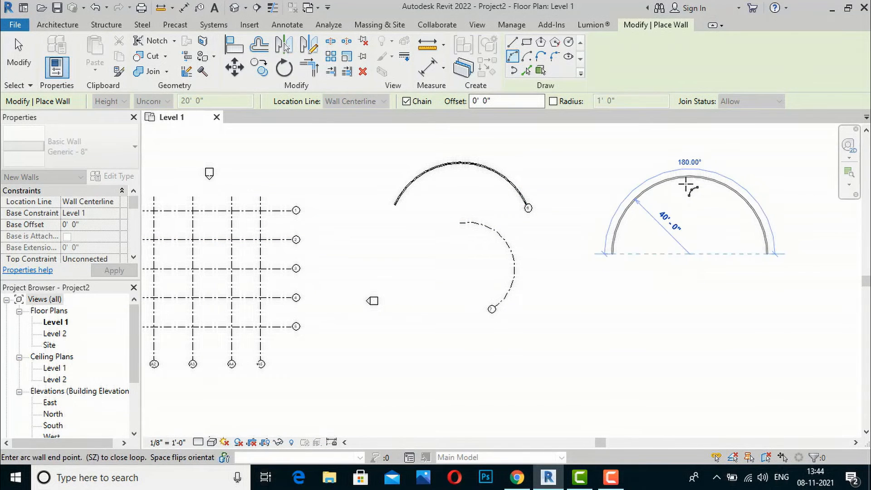
pyautogui.click(687, 180)
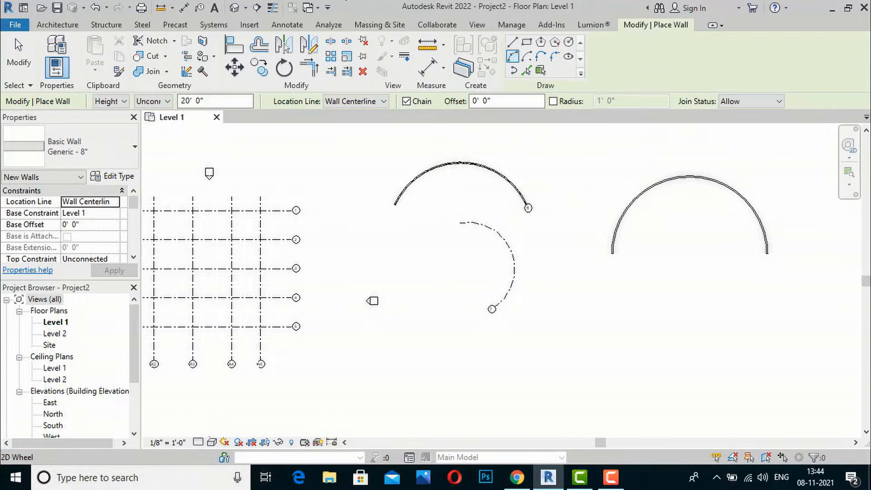
# - Create a grid along the centerline of the semicircular wall using the Grid command's Pick Lines option
pyautogui.click(58, 25)
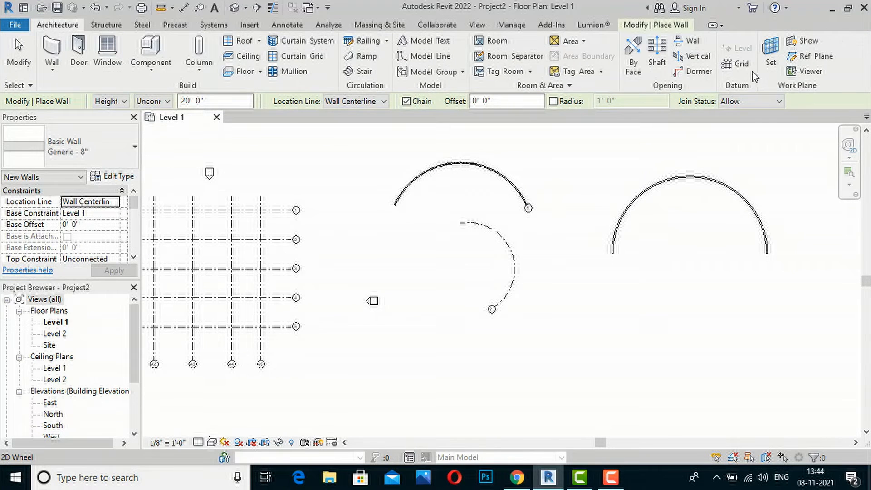
pyautogui.click(739, 63)
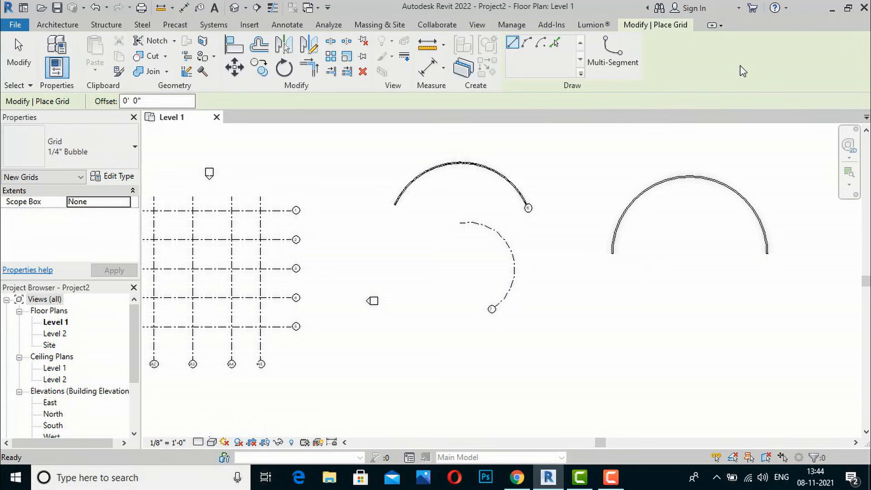
pyautogui.click(555, 42)
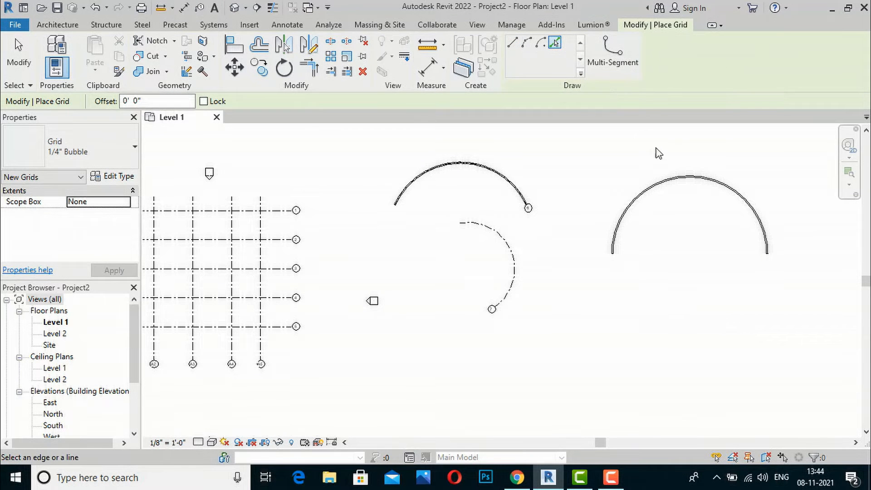
pyautogui.scroll(5, 699, 178)
pyautogui.scroll(5, 695, 169)
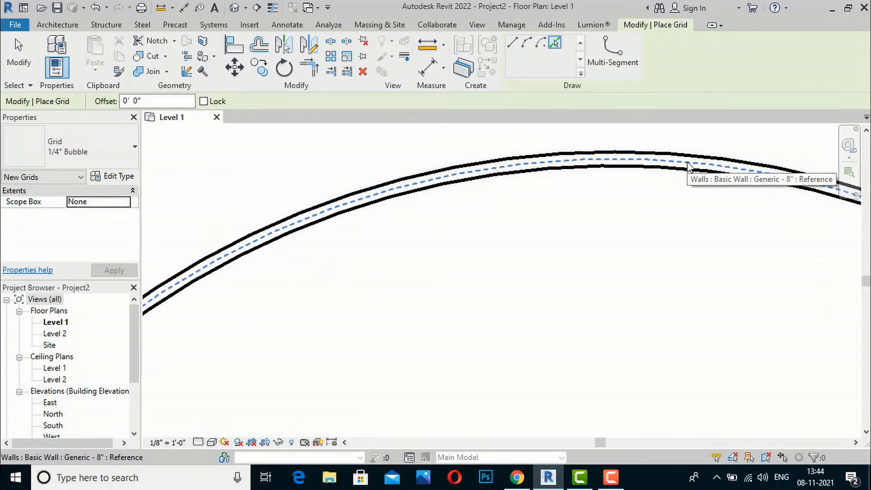
pyautogui.click(689, 166)
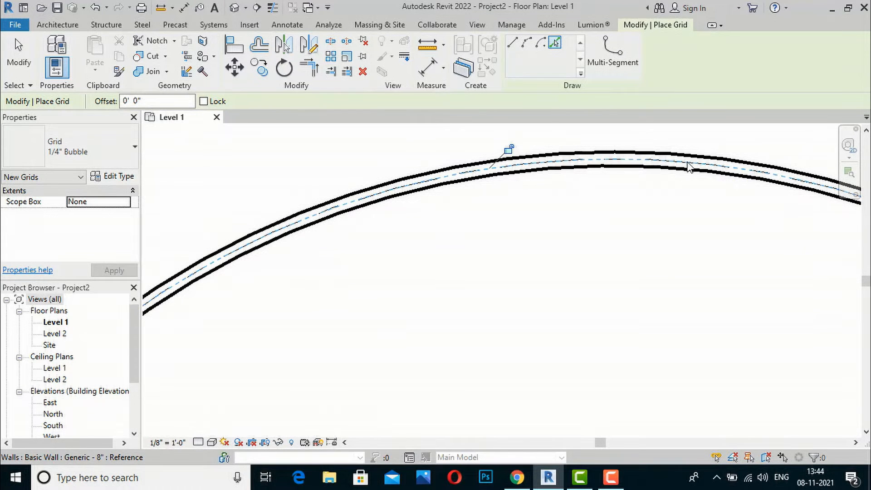
pyautogui.scroll(-5, 529, 142)
pyautogui.scroll(-2, 551, 148)
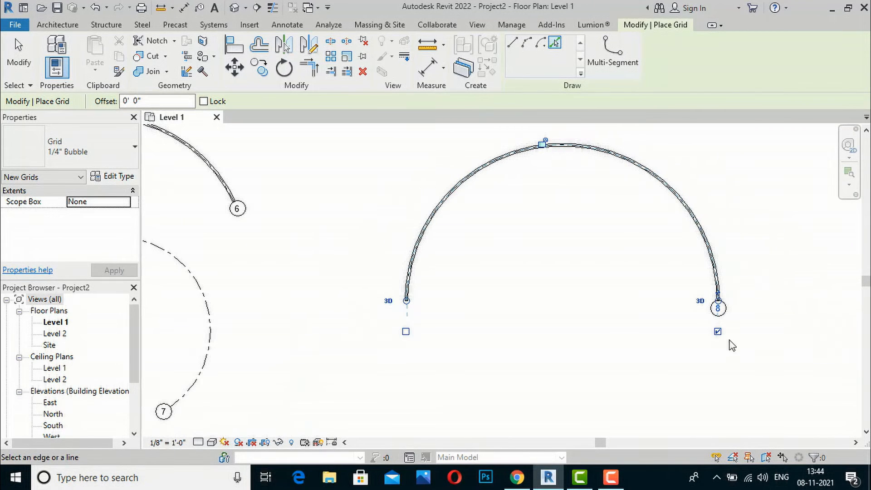
# - End the Grid command and extend grid 8's bubble end a short distance below the semicircular wall's right end
pyautogui.scroll(3, 731, 338)
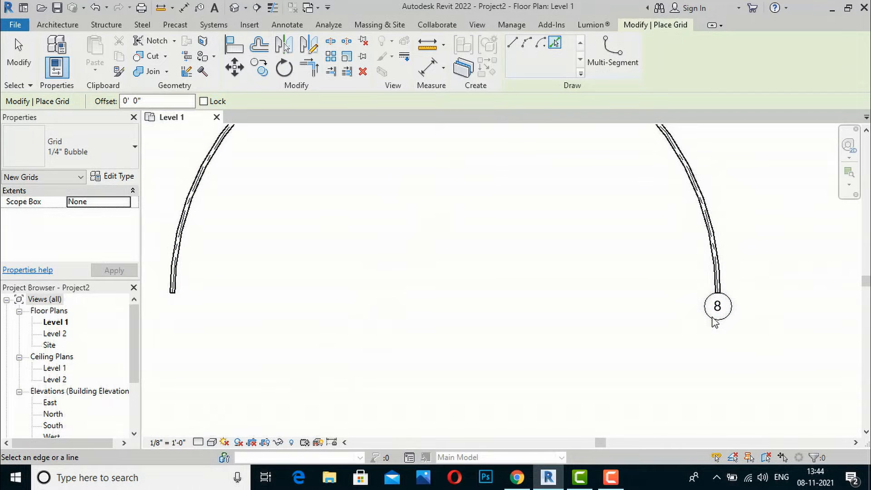
pyautogui.press('Escape')
pyautogui.press('Escape')
pyautogui.click(708, 305)
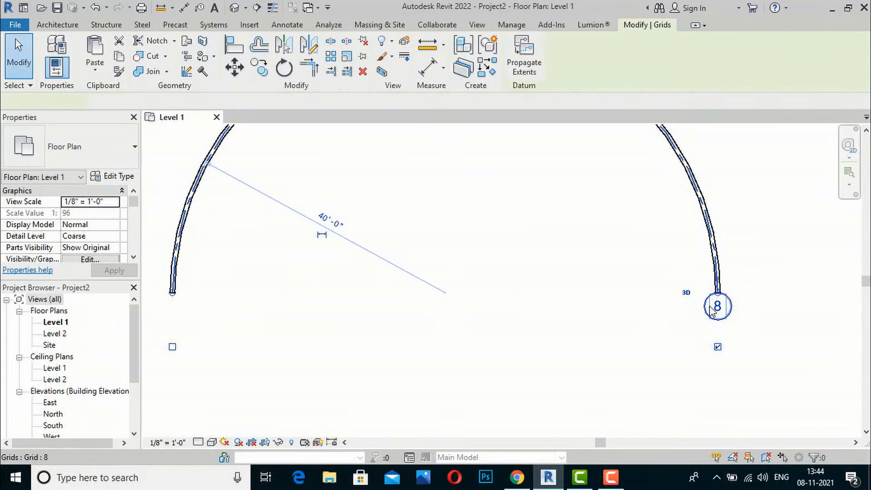
pyautogui.moveTo(716, 318); pyautogui.dragTo(714, 336)
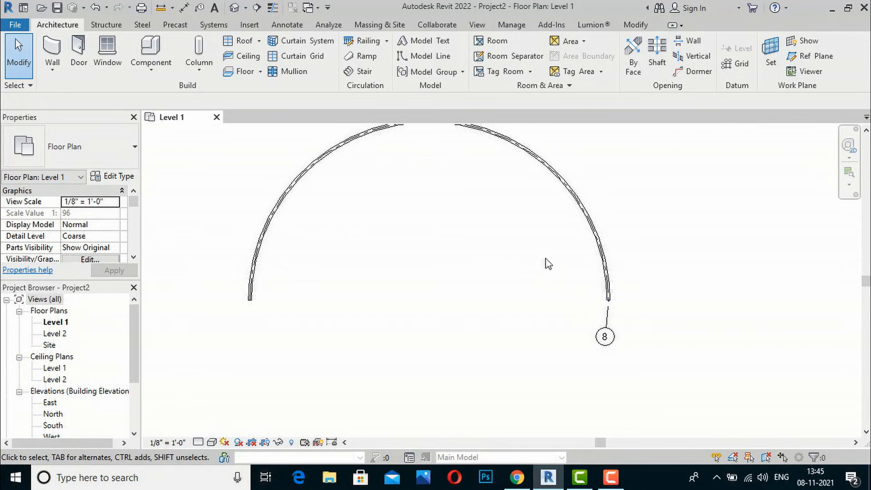
# - Draw a three-segment Multi-Segment grid to the right of the semicircular wall, stepping about 29' down between its horizontal runs, and finish the sketch
pyautogui.scroll(-2, 538, 262)
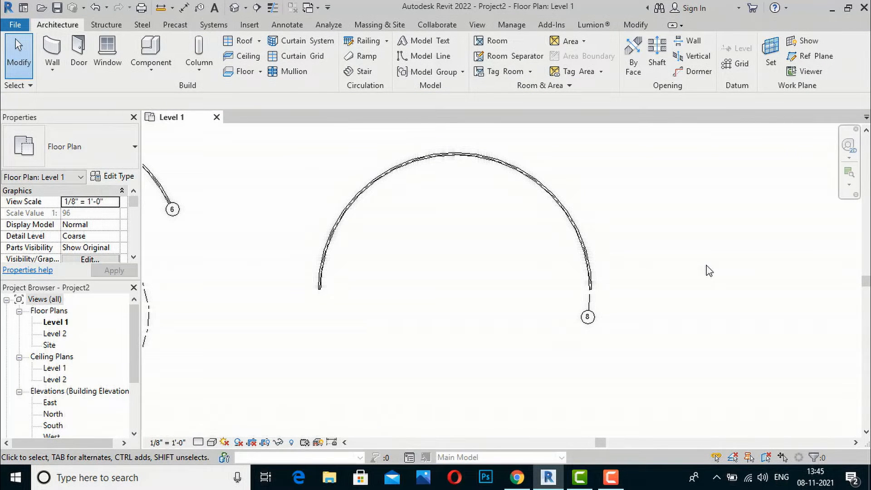
pyautogui.click(736, 67)
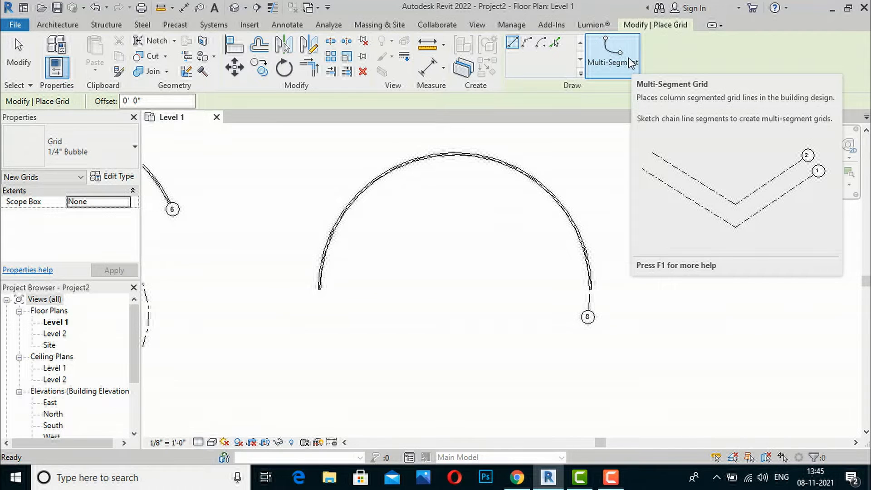
pyautogui.click(613, 55)
pyautogui.scroll(-1, 253, 230)
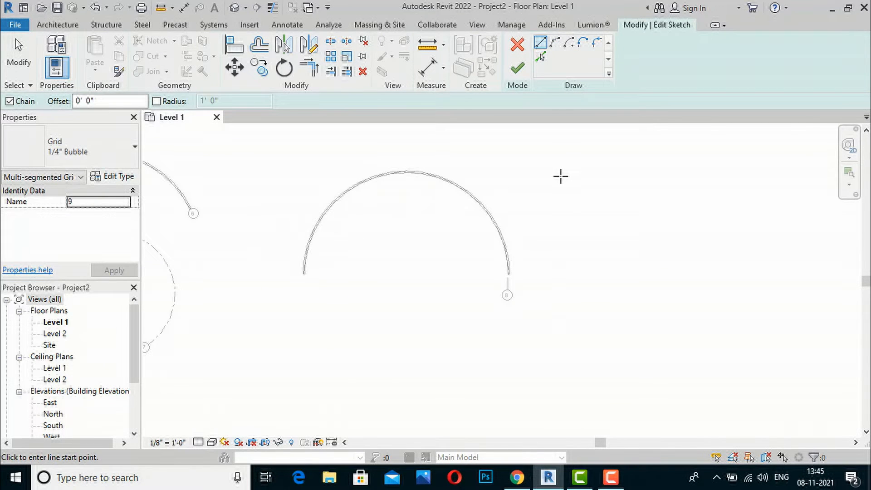
pyautogui.click(538, 175)
pyautogui.click(612, 176)
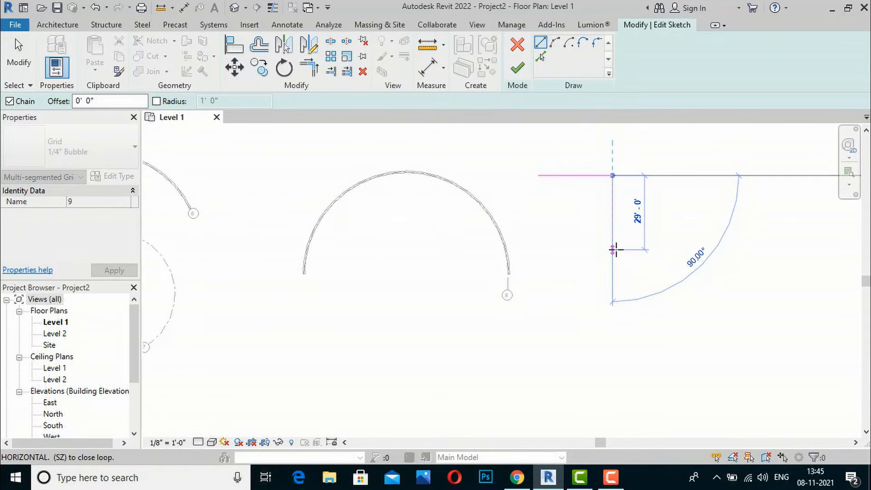
pyautogui.click(613, 249)
pyautogui.click(725, 249)
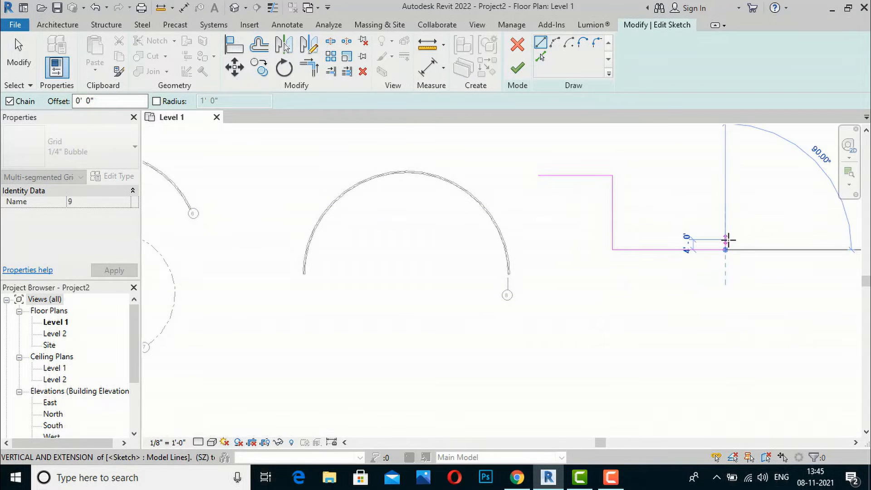
pyautogui.press('Escape')
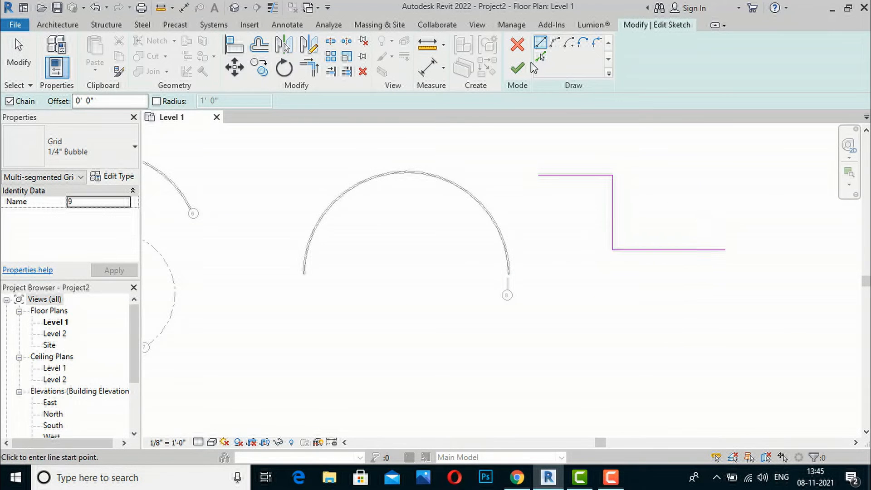
pyautogui.click(518, 69)
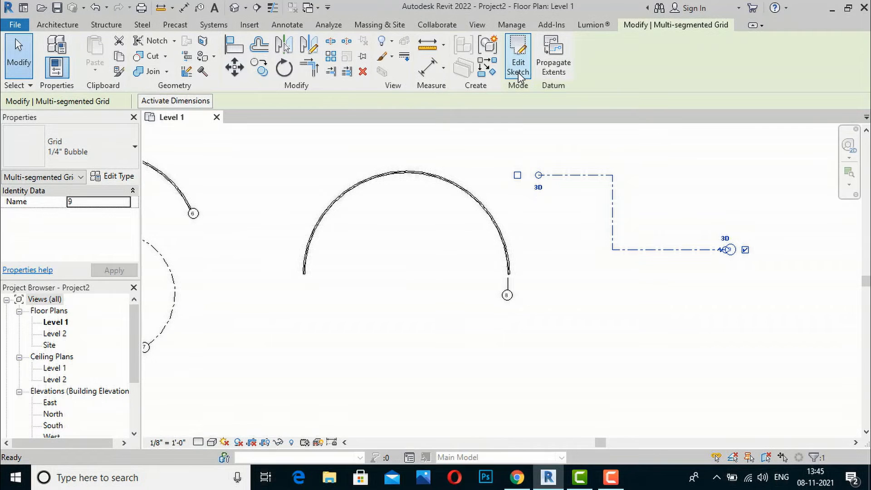
pyautogui.press('Escape')
pyautogui.scroll(2, 726, 249)
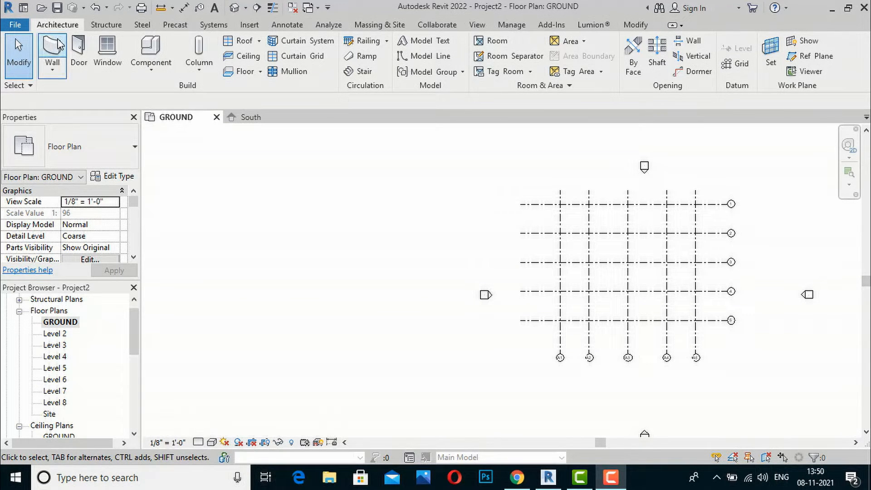
# - Draw a rectangular Generic - 8" wall room, about 30'-7" wide by 52'-4" high, to the left of the grids on the GROUND floor plan
pyautogui.click(60, 47)
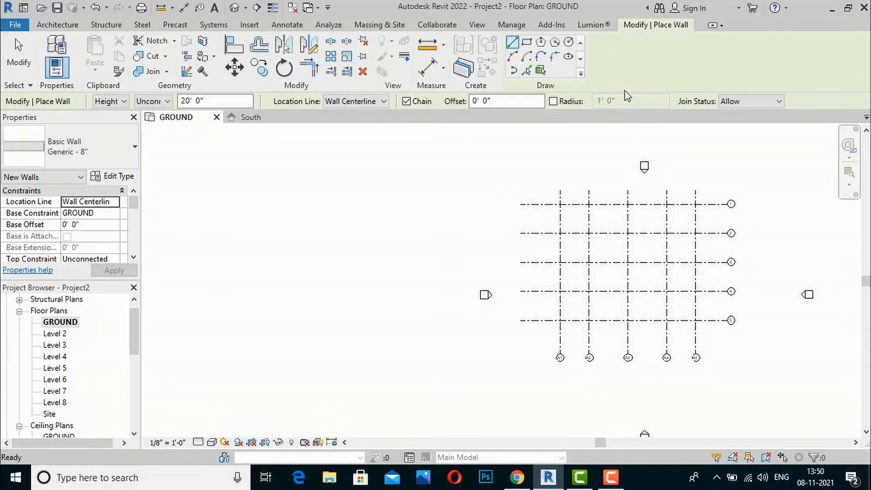
pyautogui.click(527, 46)
pyautogui.click(274, 191)
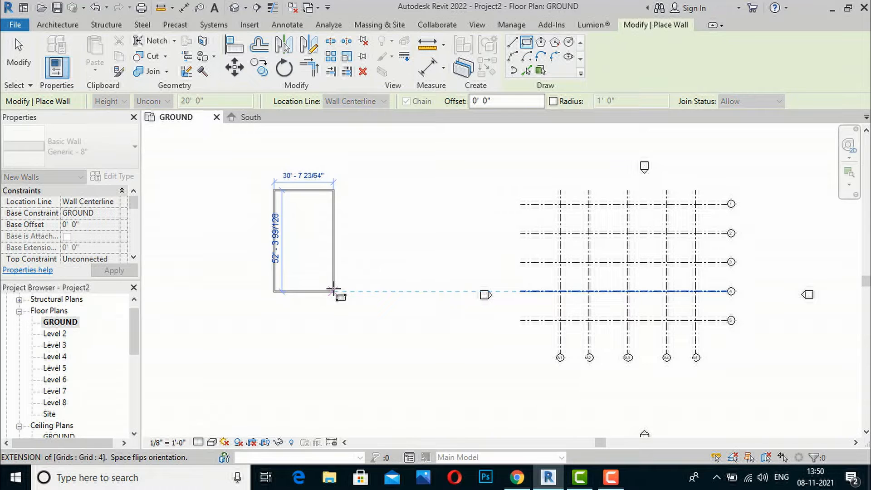
pyautogui.click(334, 292)
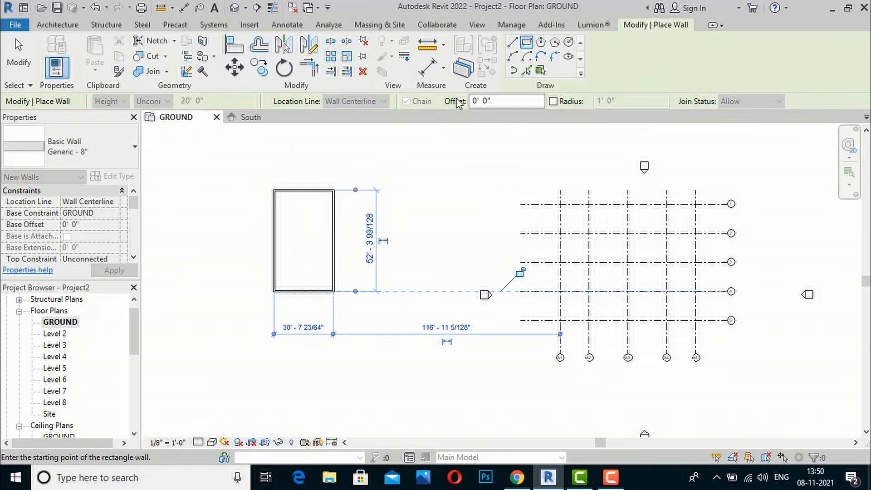
pyautogui.click(55, 25)
pyautogui.click(53, 45)
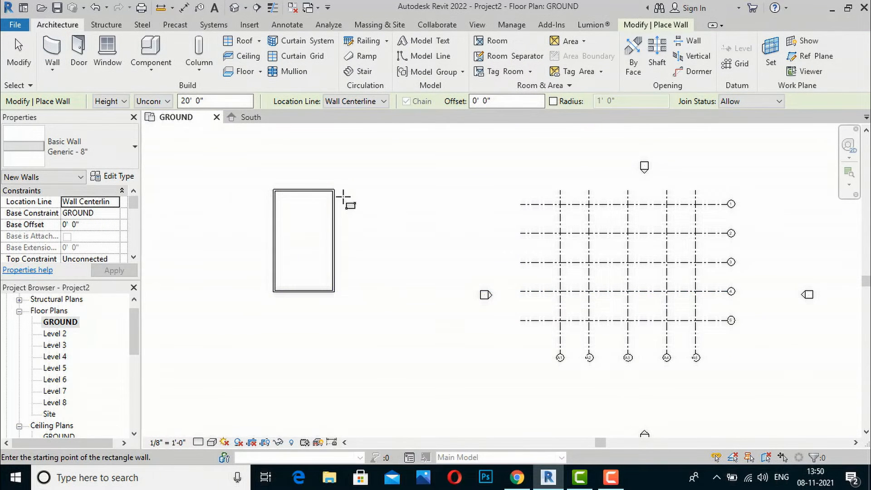
pyautogui.scroll(2, 344, 198)
pyautogui.click(332, 188)
pyautogui.press('Escape')
pyautogui.press('Escape')
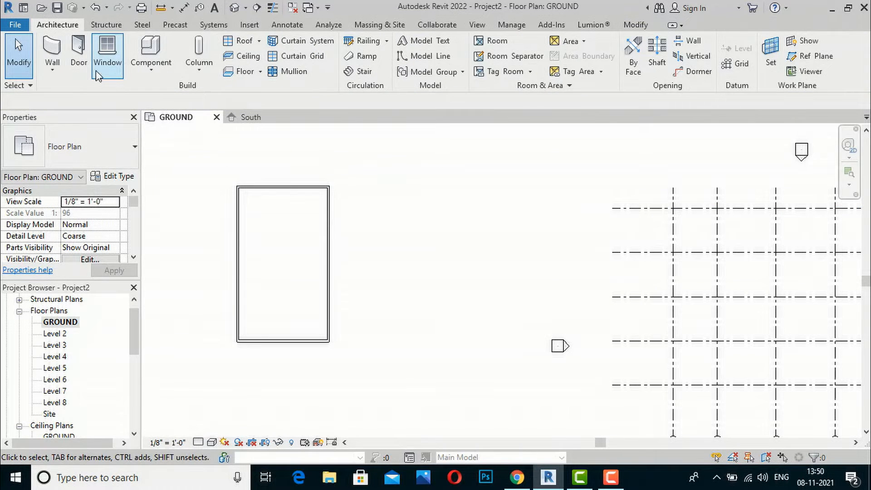
# - Draw three chained walls from the rectangle's upper-right corner back to its right wall, forming an adjoining room about 26'-6" deep, and end the Wall command
pyautogui.click(52, 48)
pyautogui.click(329, 186)
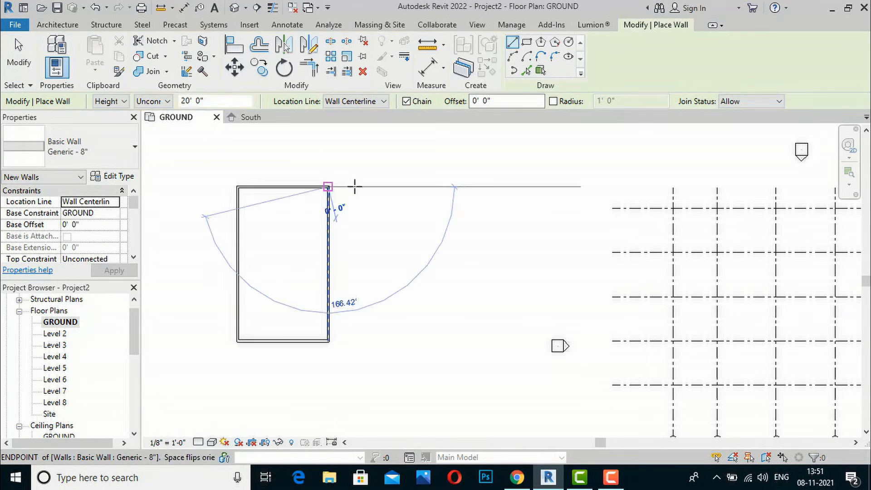
pyautogui.click(399, 187)
pyautogui.click(398, 265)
pyautogui.click(330, 264)
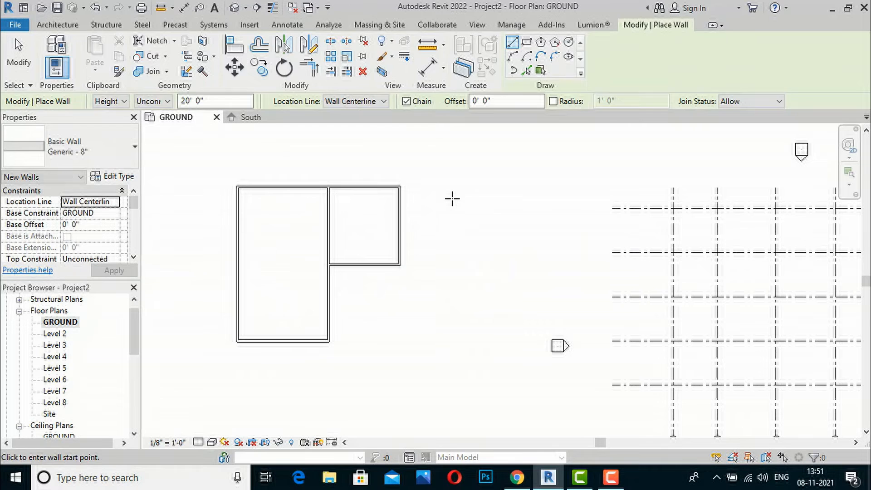
pyautogui.press('Escape')
pyautogui.press('Escape')
# - Create a grid along the centerline of the rooms' top wall using the Grid command's Pick Lines option
pyautogui.scroll(2, 243, 204)
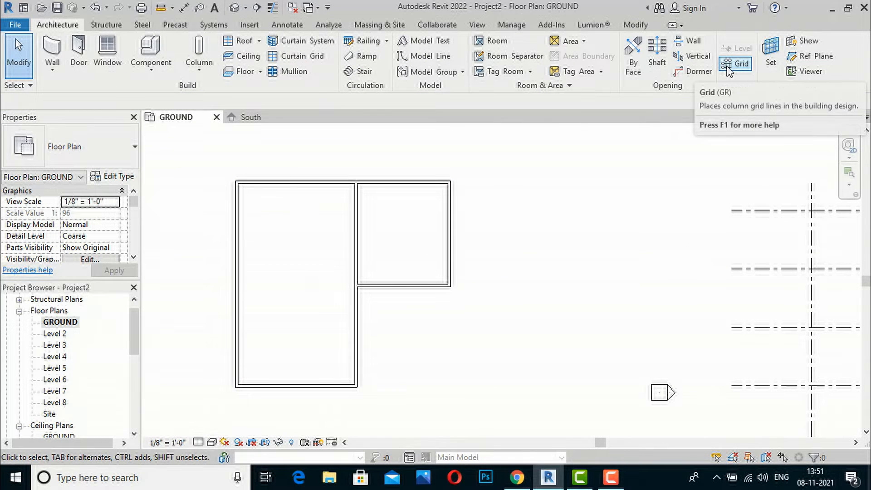
pyautogui.click(728, 69)
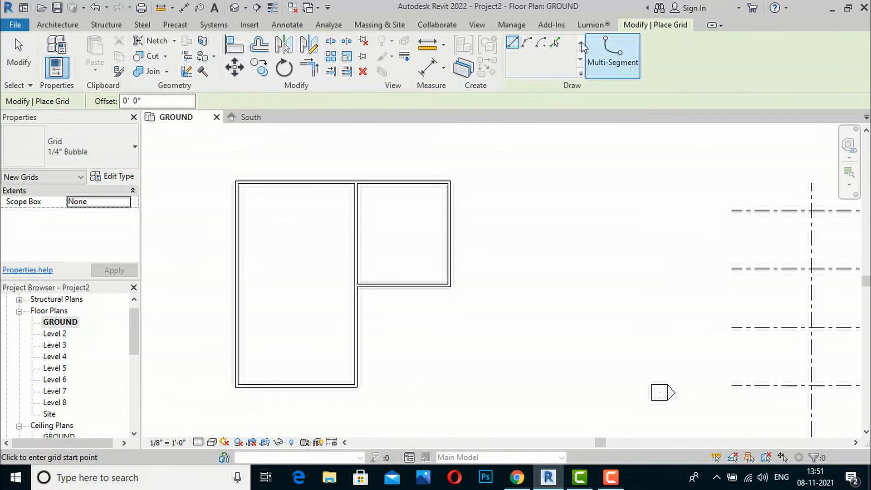
pyautogui.click(556, 43)
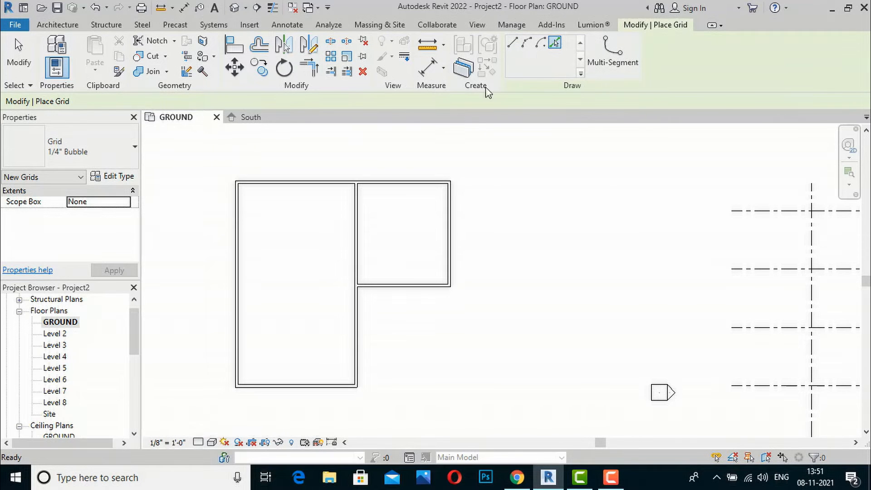
pyautogui.scroll(5, 245, 180)
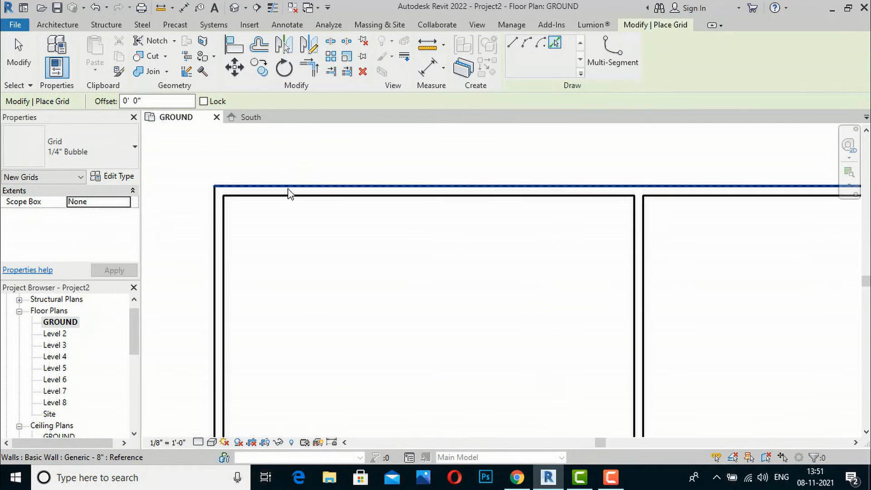
pyautogui.scroll(3, 290, 192)
pyautogui.click(291, 192)
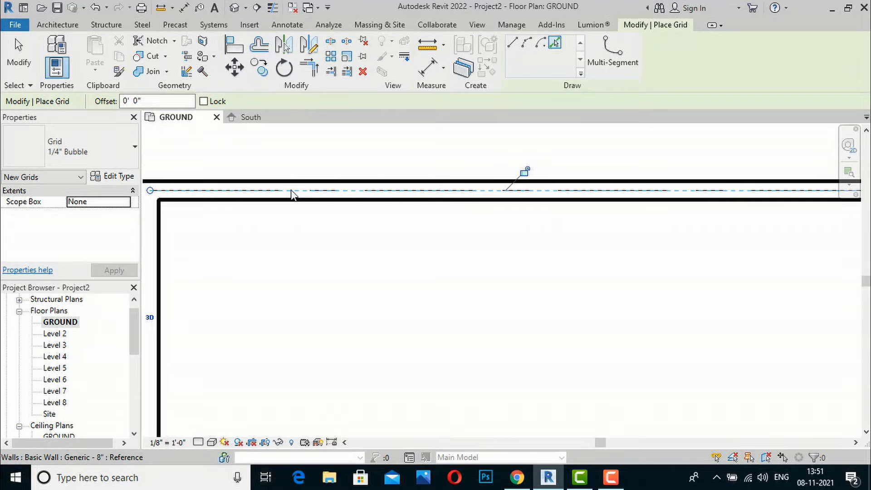
# - Extend both ends of the new grid beyond the top wall's left and right corners, and end the Grid command
pyautogui.scroll(-5, 313, 186)
pyautogui.scroll(-3, 314, 181)
pyautogui.scroll(4, 609, 185)
pyautogui.moveTo(609, 186); pyautogui.dragTo(744, 186)
pyautogui.scroll(-2, 757, 222)
pyautogui.scroll(-1, 757, 223)
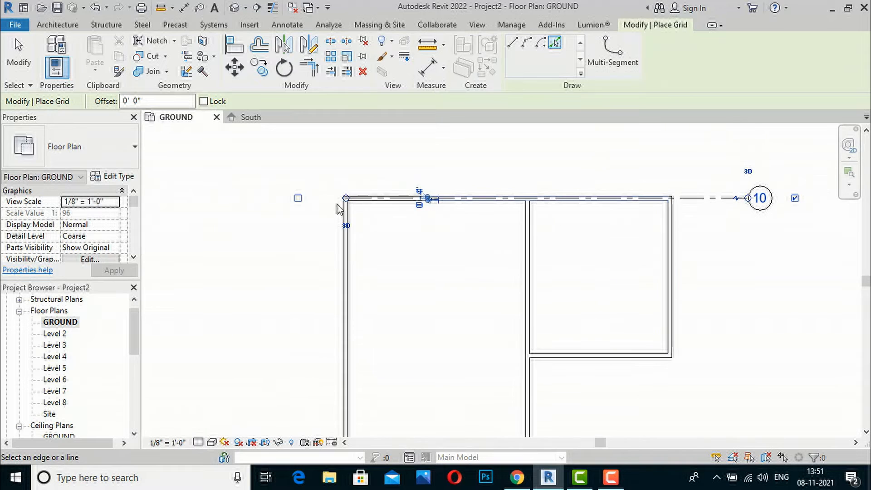
pyautogui.scroll(3, 349, 199)
pyautogui.moveTo(350, 198); pyautogui.dragTo(246, 198)
pyautogui.scroll(-4, 273, 190)
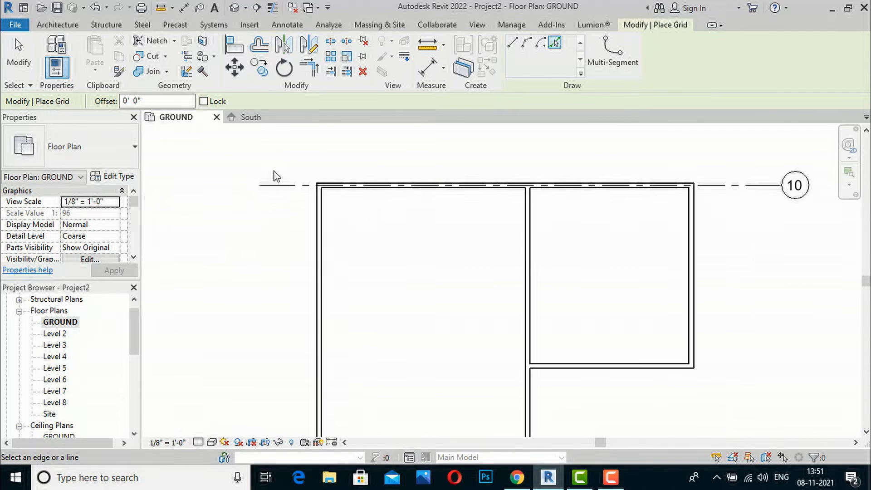
pyautogui.scroll(2, 612, 198)
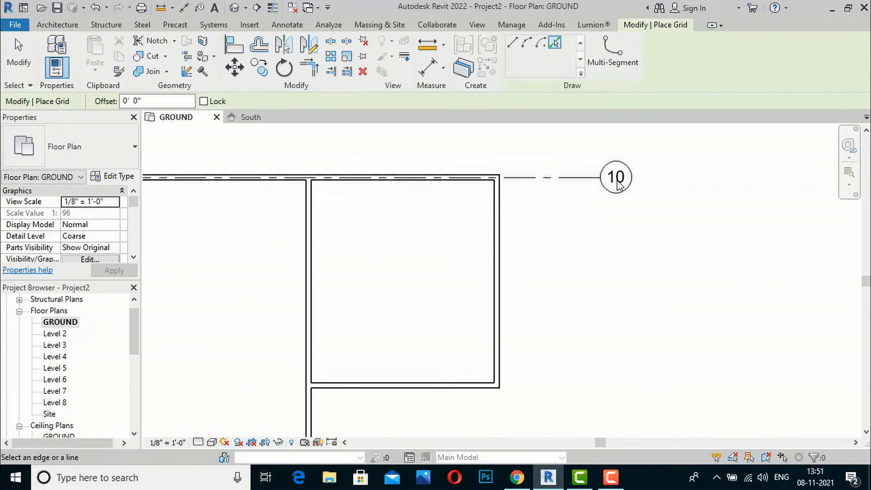
pyautogui.press('Escape')
pyautogui.press('Escape')
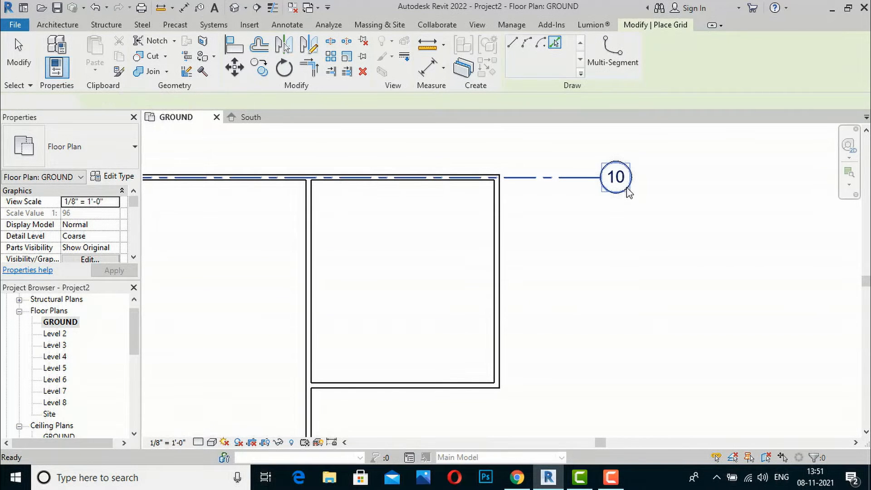
# - Rename the grid along the top wall as B1
pyautogui.doubleClick(617, 178)
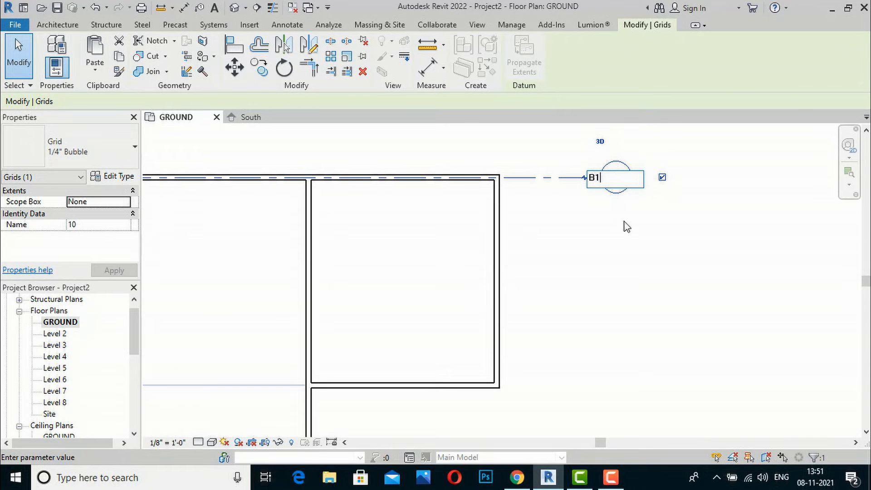
pyautogui.press('Return')
pyautogui.scroll(-2, 768, 230)
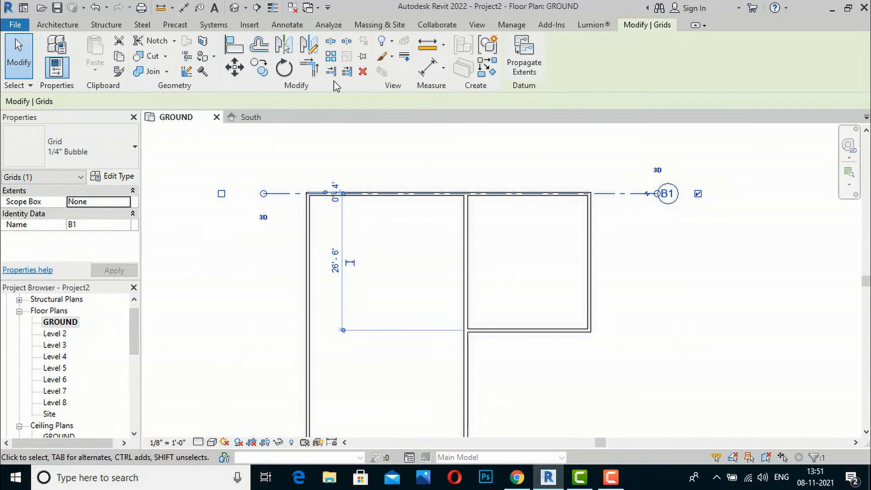
# - Create a grid along the centerline of the smaller room's bottom wall with the Grid command's Pick Lines option
pyautogui.click(59, 25)
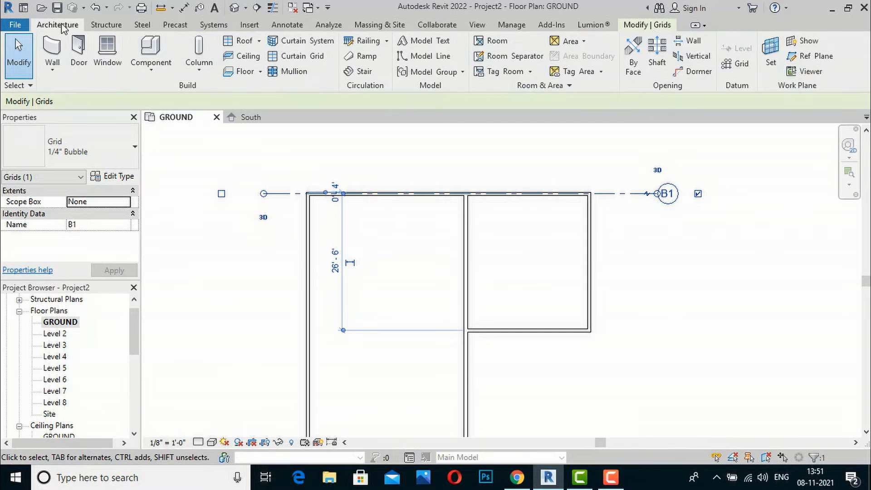
pyautogui.click(737, 66)
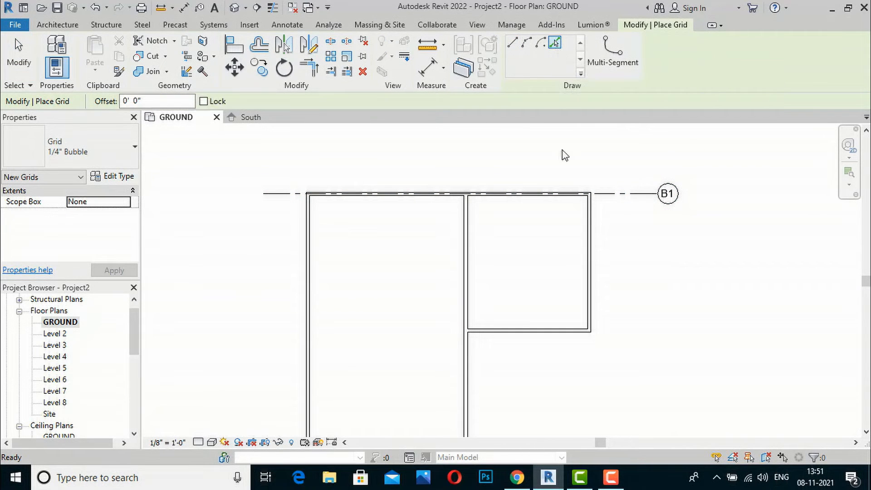
pyautogui.scroll(3, 572, 326)
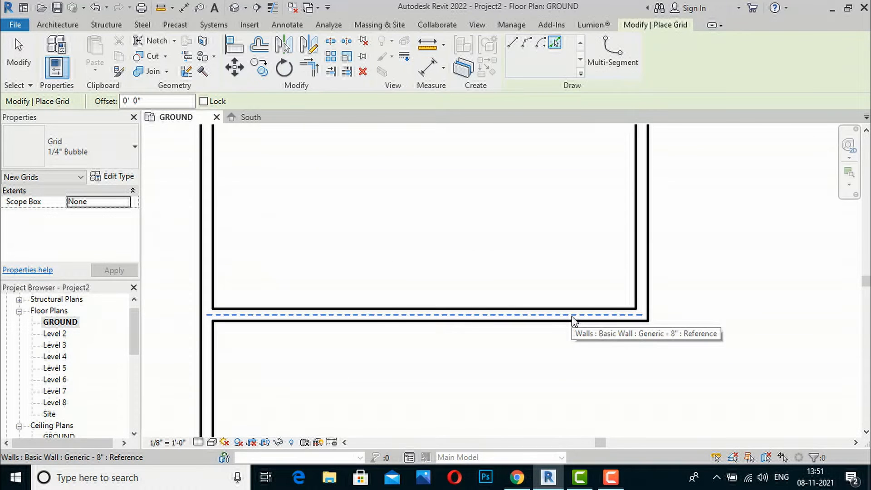
pyautogui.click(573, 318)
pyautogui.scroll(-2, 527, 334)
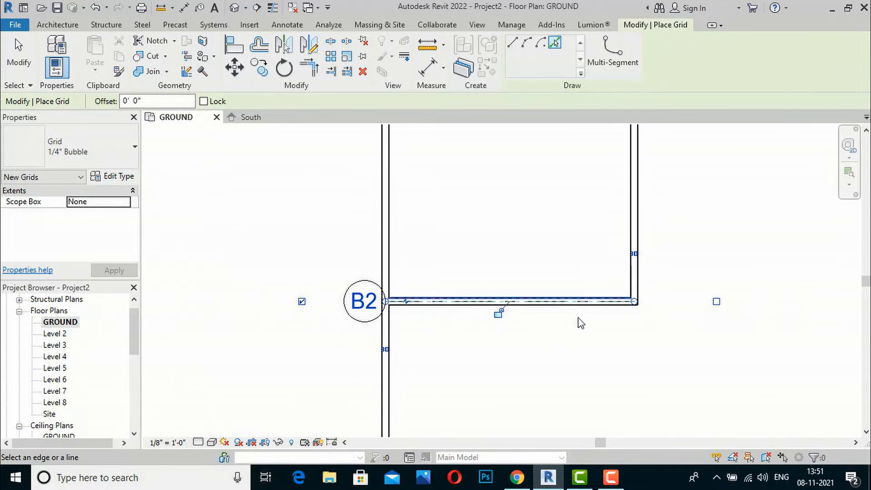
# - Move grid B2's bubble end beyond the smaller room's right wall, and extend its other end past the left outer wall to align with grid B1's end
pyautogui.moveTo(387, 301); pyautogui.dragTo(760, 302)
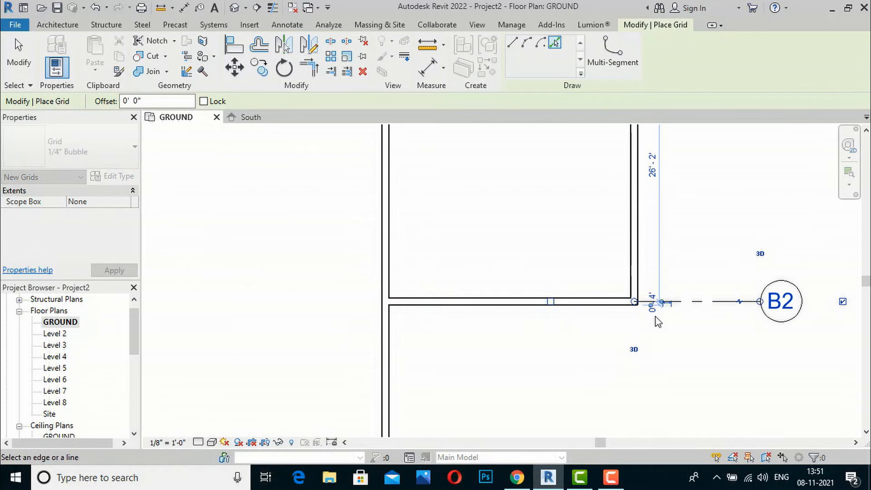
pyautogui.moveTo(642, 302); pyautogui.dragTo(268, 302)
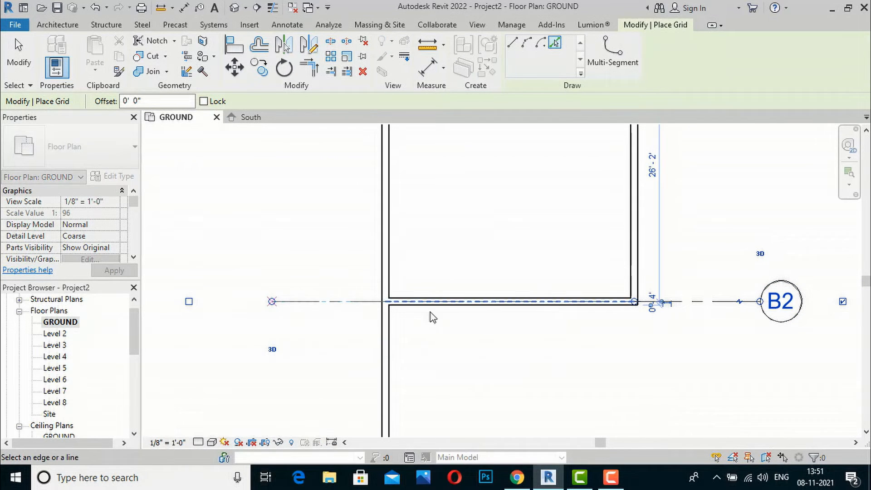
pyautogui.scroll(-2, 758, 298)
pyautogui.scroll(-2, 749, 297)
pyautogui.scroll(2, 572, 296)
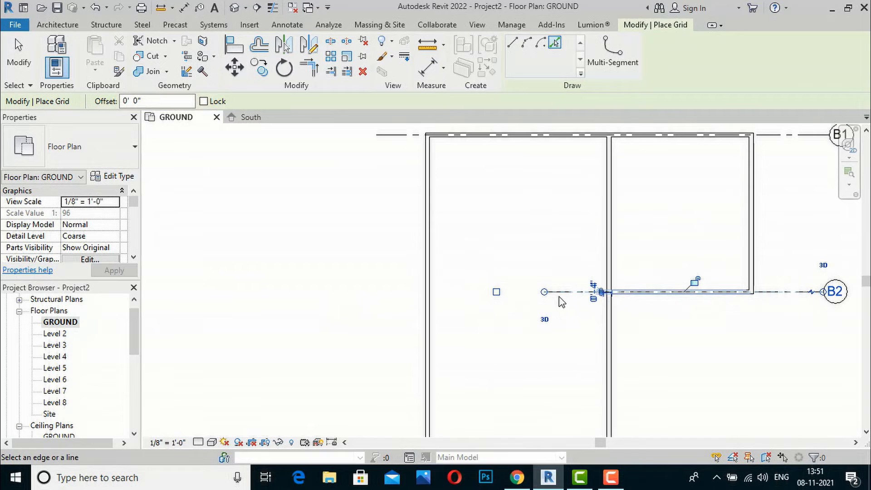
pyautogui.moveTo(545, 295); pyautogui.dragTo(378, 292)
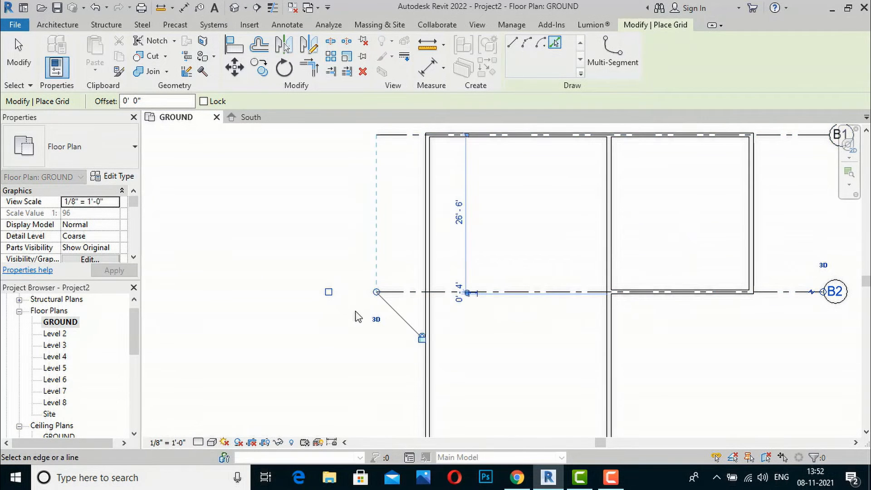
pyautogui.scroll(-2, 355, 312)
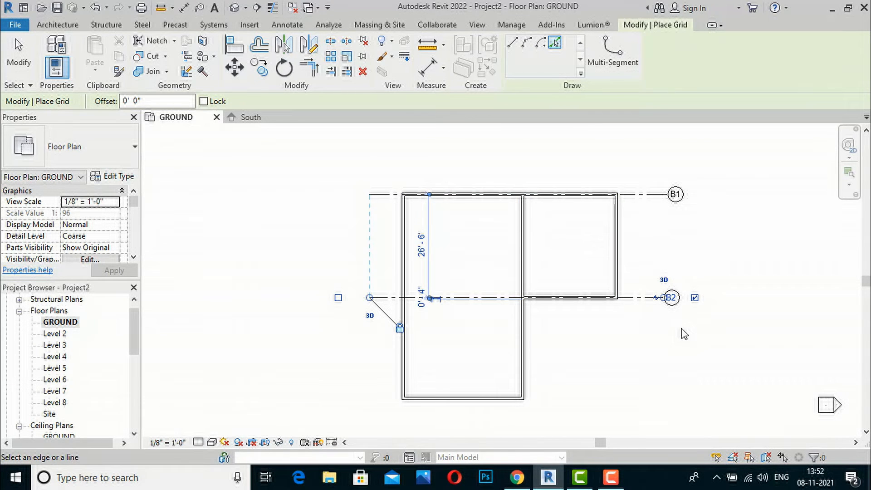
# - Create a grid along the centerline of the larger room's left outer wall with Pick Lines, and end the Grid command
pyautogui.press('Escape')
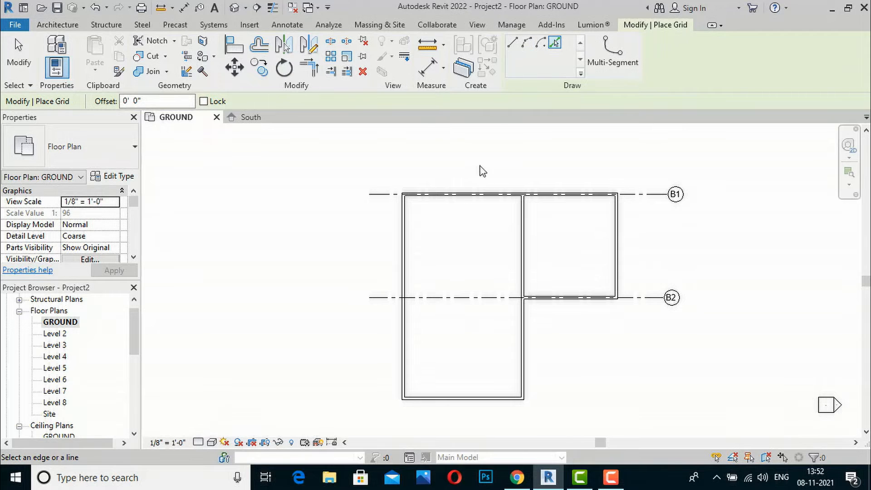
pyautogui.scroll(6, 404, 233)
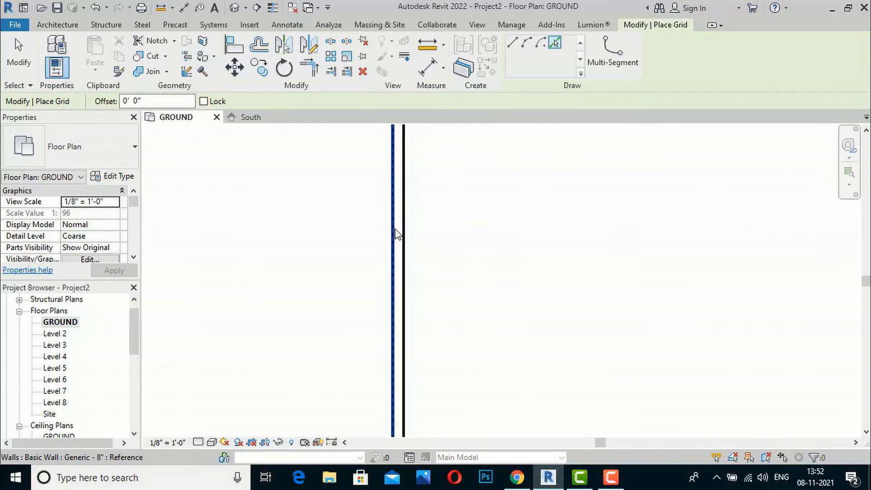
pyautogui.click(399, 233)
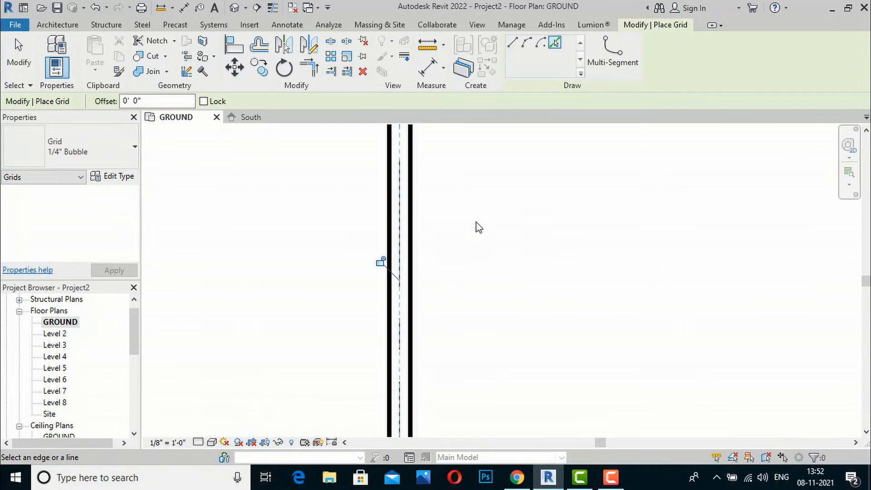
pyautogui.scroll(-5, 480, 207)
pyautogui.scroll(-3, 477, 203)
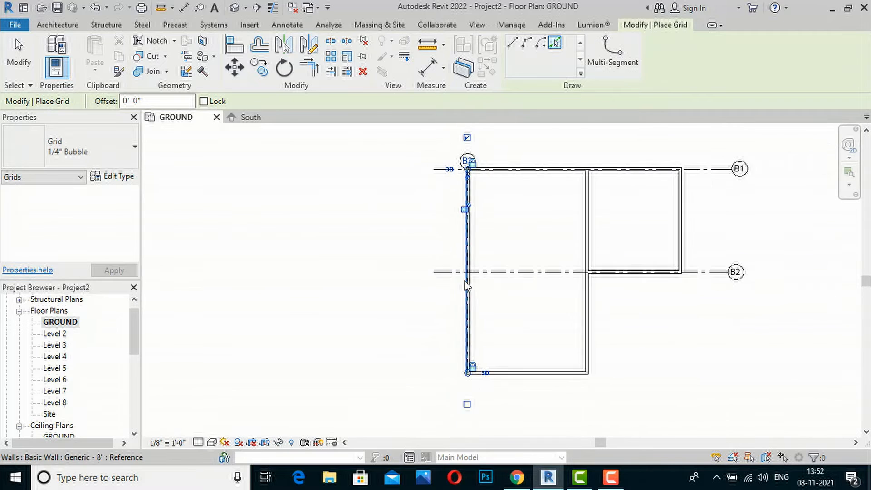
pyautogui.scroll(5, 466, 227)
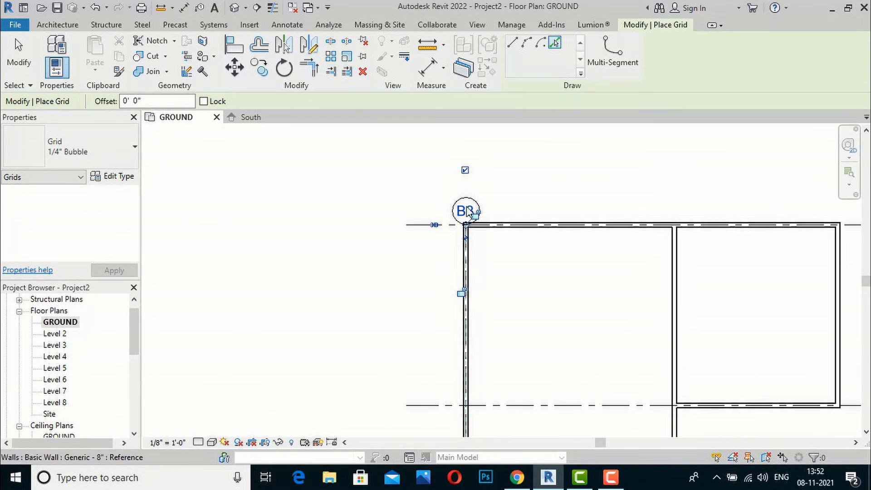
pyautogui.press('Escape')
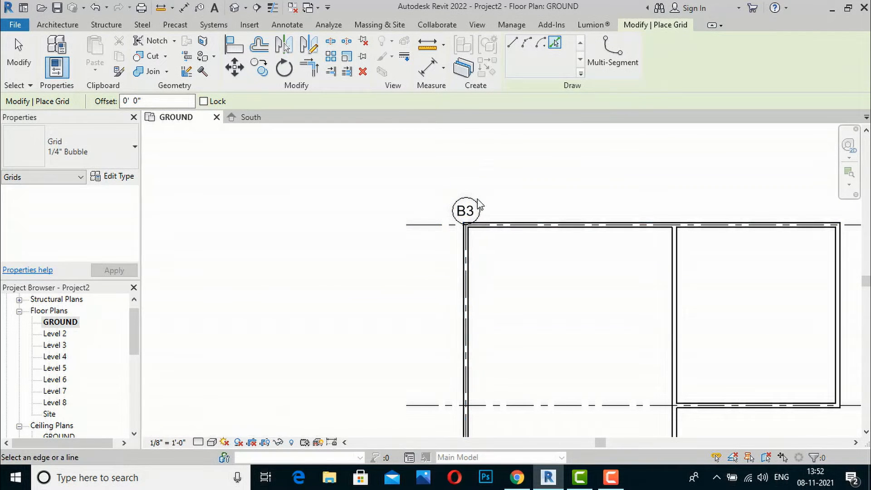
pyautogui.scroll(2, 447, 223)
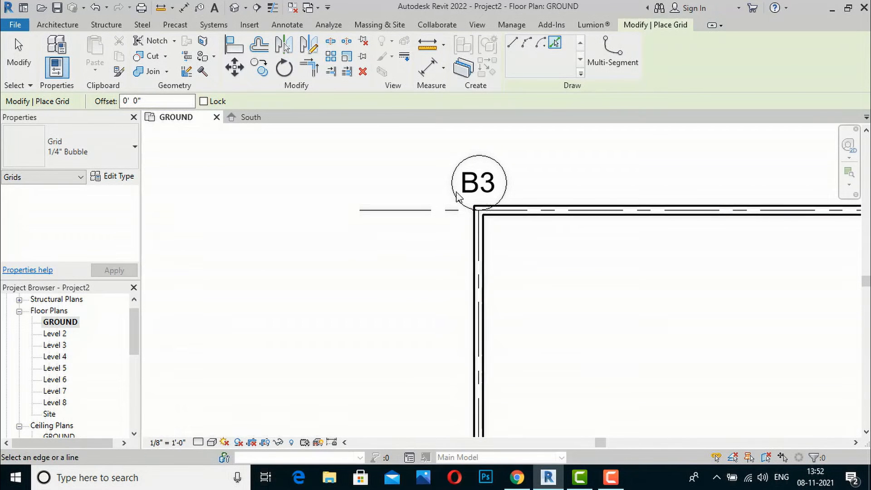
pyautogui.press('Escape')
# - Move the bubble end of the left wall's grid upward, clear of the top wall and grid B1
pyautogui.click(482, 213)
pyautogui.moveTo(479, 211); pyautogui.dragTo(480, 134)
pyautogui.scroll(-2, 480, 316)
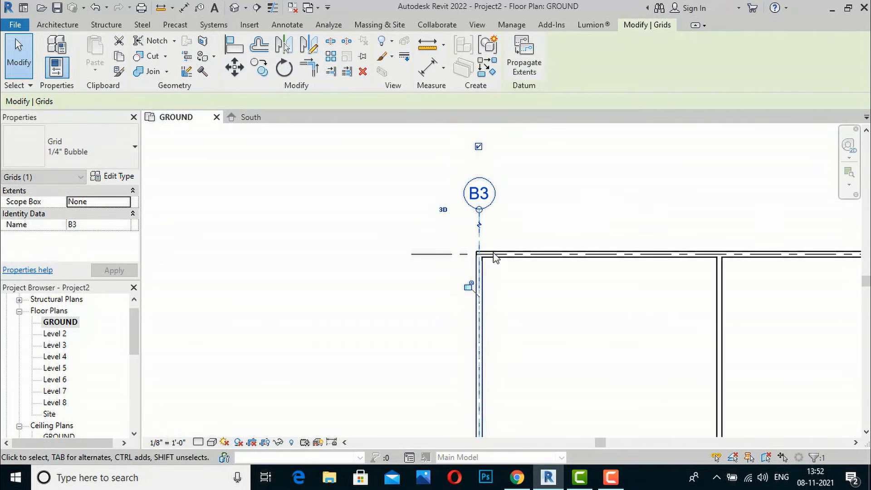
pyautogui.moveTo(479, 209); pyautogui.dragTo(480, 184)
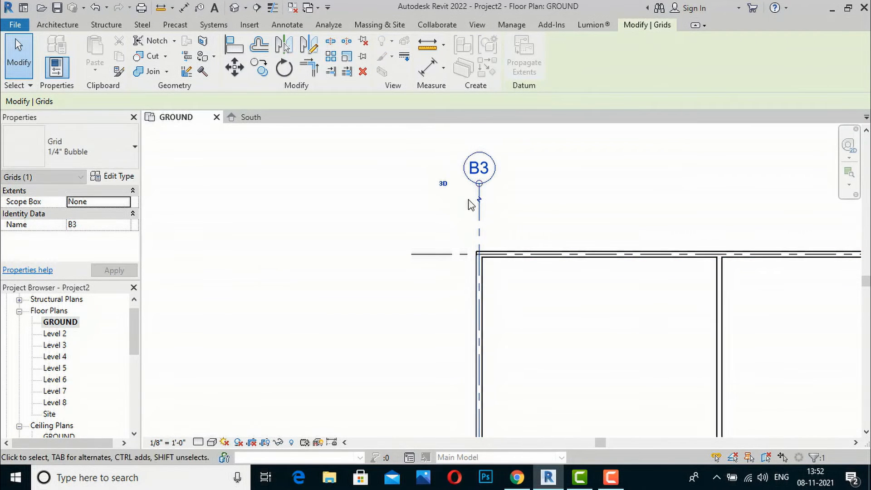
# - Extend the lower end of grid B3 slightly past the larger room's bottom wall
pyautogui.scroll(-4, 470, 206)
pyautogui.scroll(3, 499, 304)
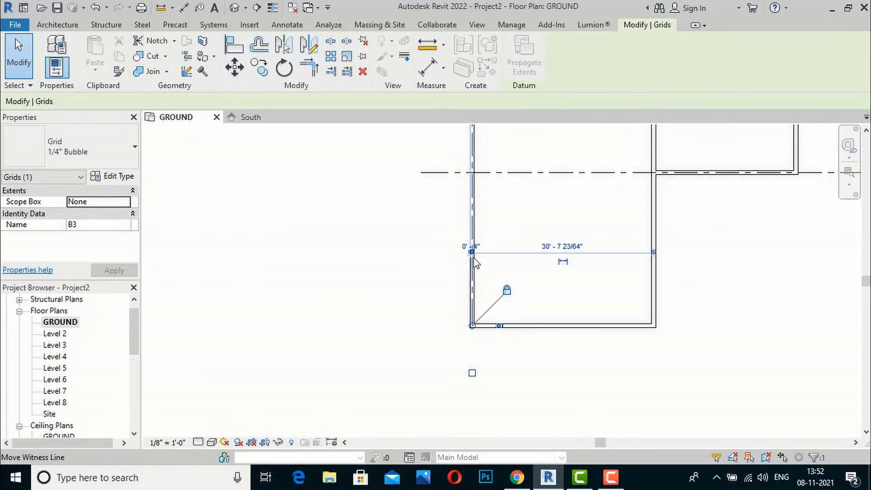
pyautogui.press('Escape')
pyautogui.scroll(2, 475, 252)
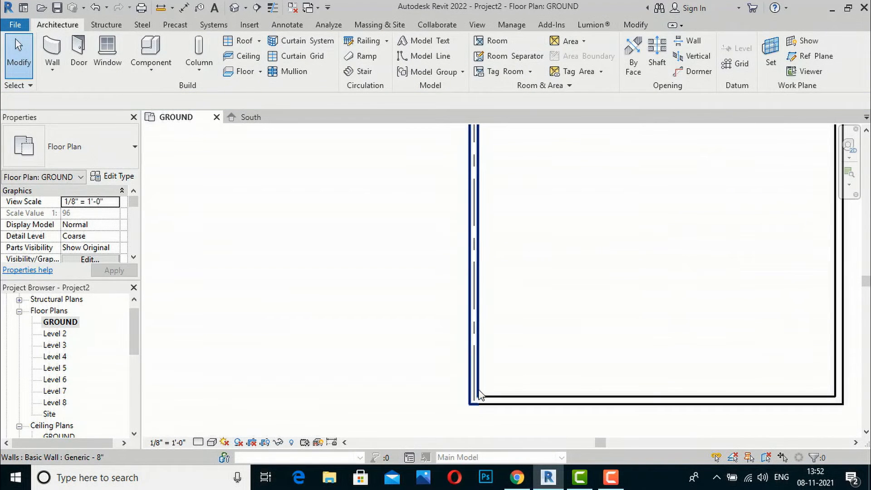
pyautogui.scroll(-2, 481, 396)
pyautogui.click(480, 326)
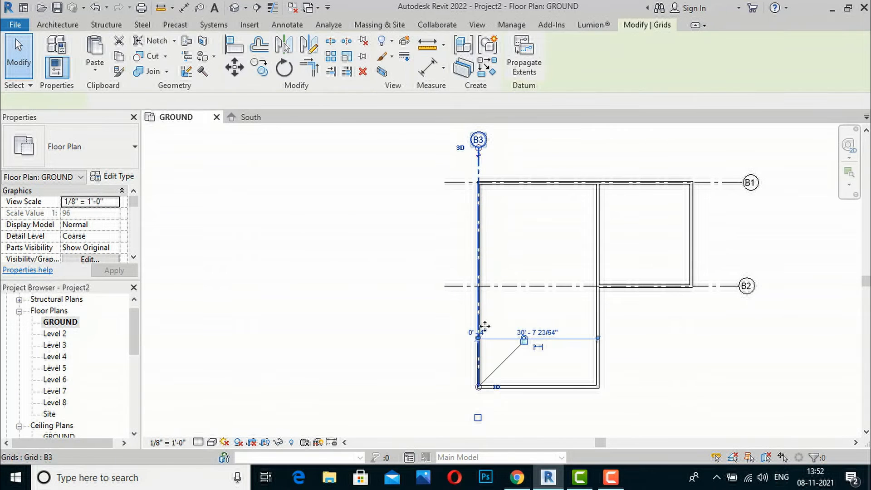
pyautogui.scroll(9, 482, 336)
pyautogui.scroll(5, 460, 215)
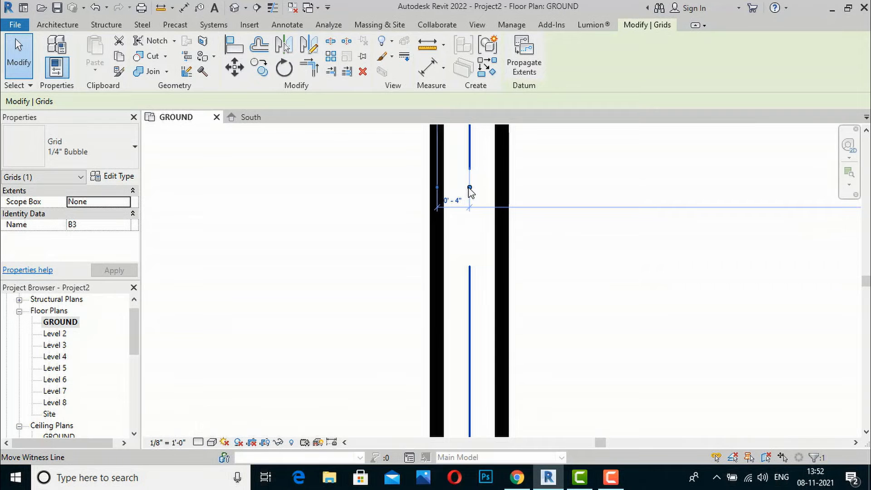
pyautogui.scroll(-6, 475, 225)
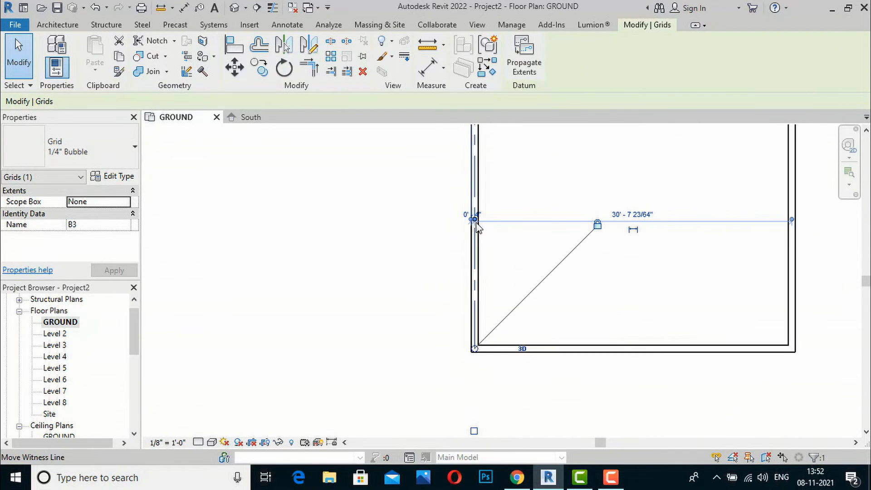
pyautogui.scroll(3, 482, 363)
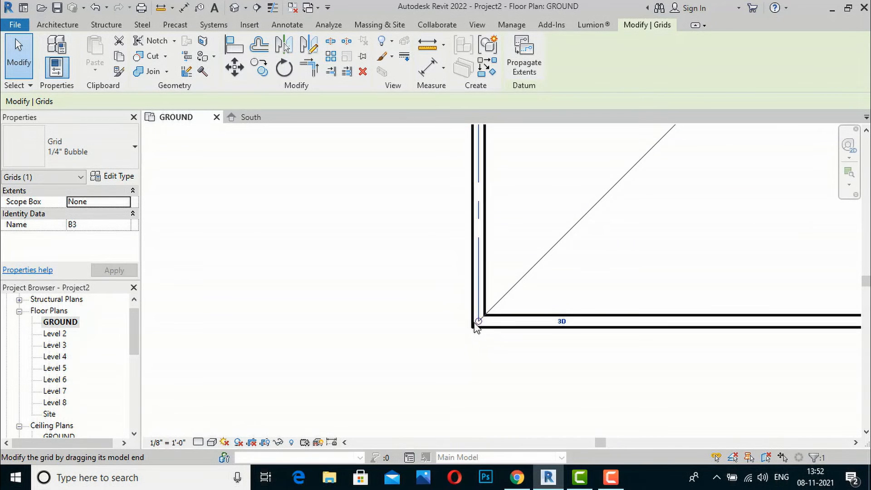
pyautogui.scroll(3, 477, 327)
pyautogui.moveTo(484, 316); pyautogui.dragTo(483, 383)
pyautogui.scroll(-1, 481, 317)
pyautogui.click(431, 389)
# - Rename the grid along the left outer wall as C1
pyautogui.scroll(-2, 431, 389)
pyautogui.scroll(-4, 431, 390)
pyautogui.scroll(4, 439, 169)
pyautogui.scroll(2, 442, 181)
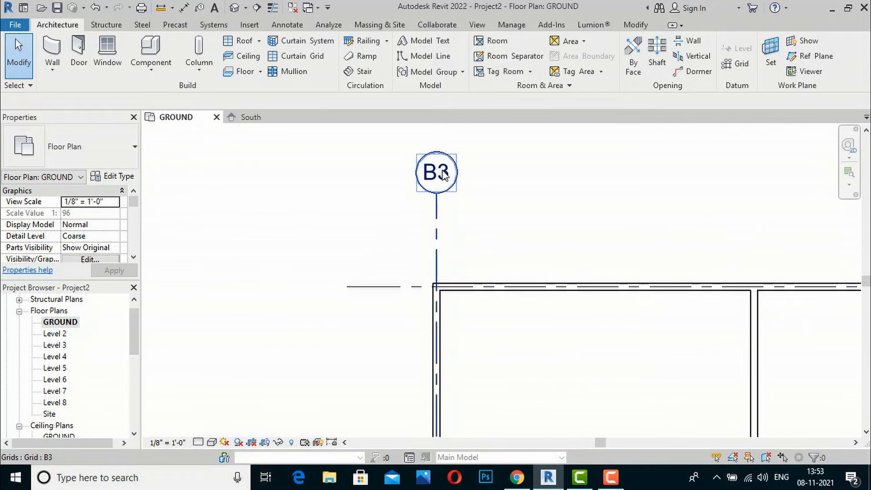
pyautogui.doubleClick(443, 173)
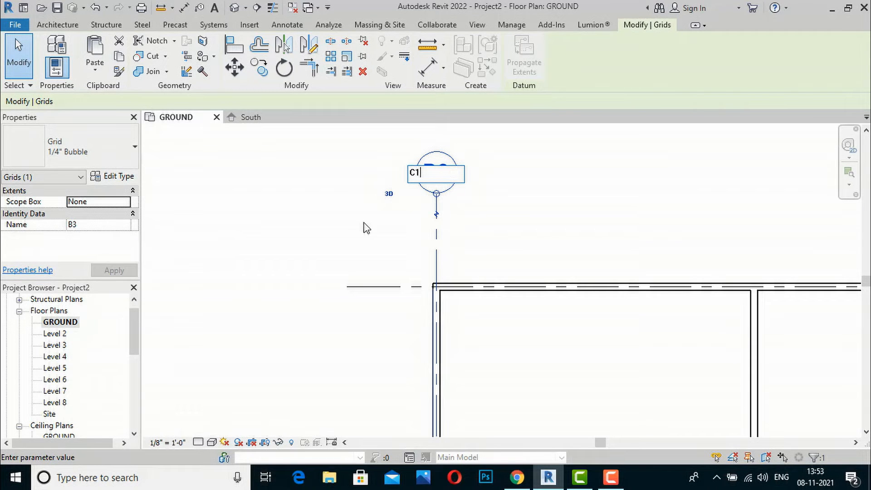
pyautogui.press('Return')
pyautogui.scroll(-5, 345, 204)
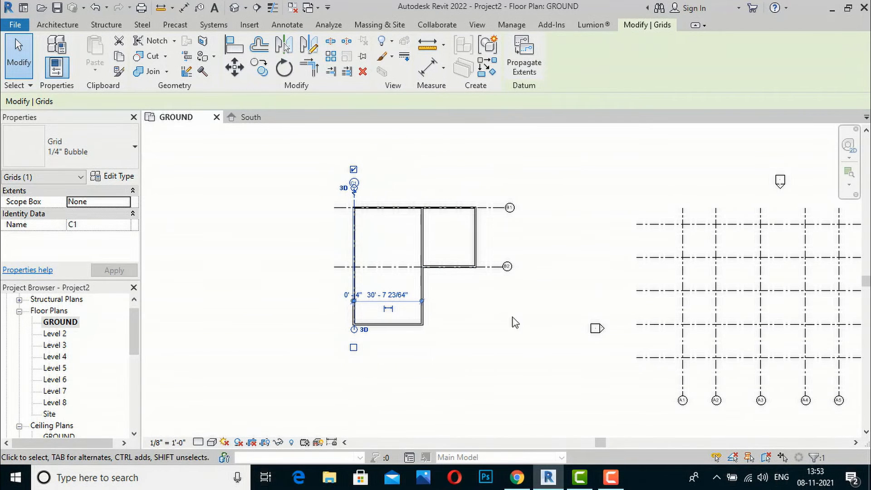
# - Create a grid along the centerline of the wall between the two rooms with Pick Lines, and end the Grid command
pyautogui.click(70, 25)
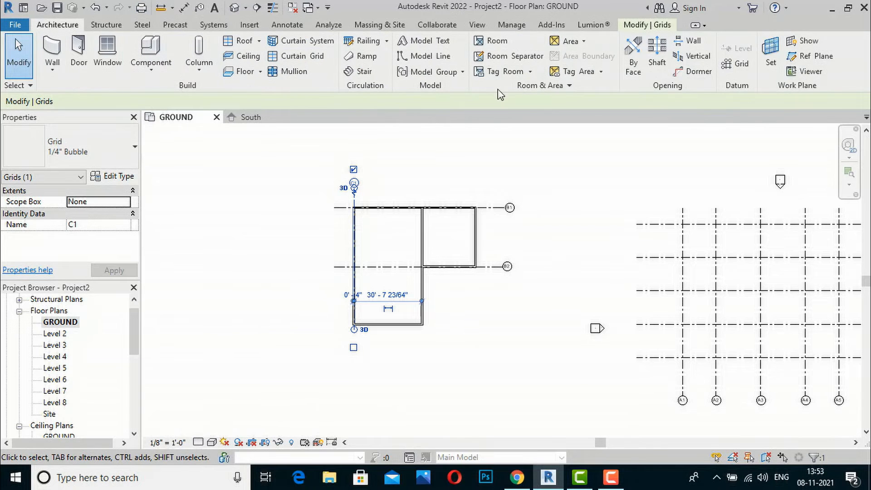
pyautogui.click(740, 64)
pyautogui.scroll(6, 419, 204)
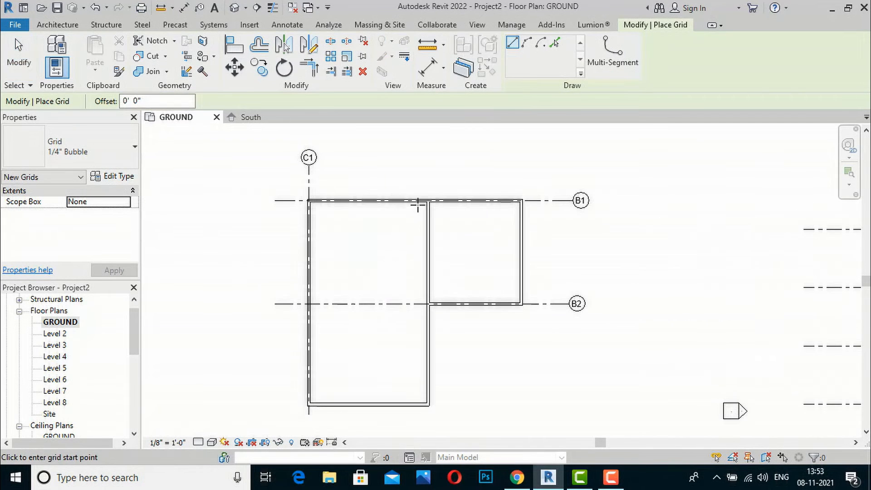
pyautogui.click(554, 43)
pyautogui.scroll(5, 433, 254)
pyautogui.click(430, 244)
pyautogui.scroll(-5, 428, 256)
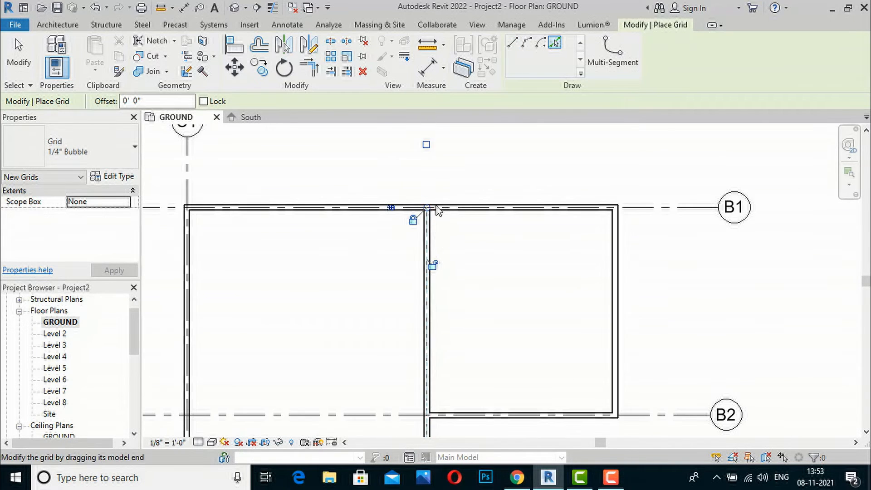
pyautogui.scroll(-2, 439, 196)
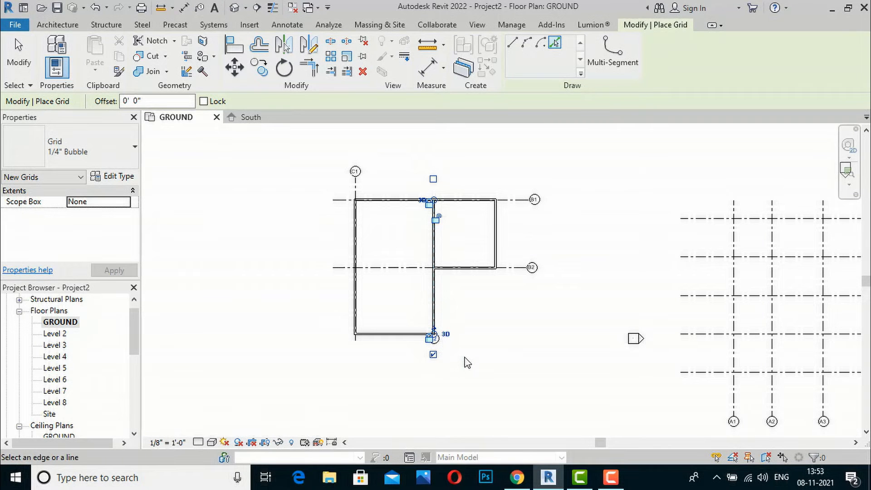
pyautogui.scroll(2, 443, 350)
pyautogui.press('Escape')
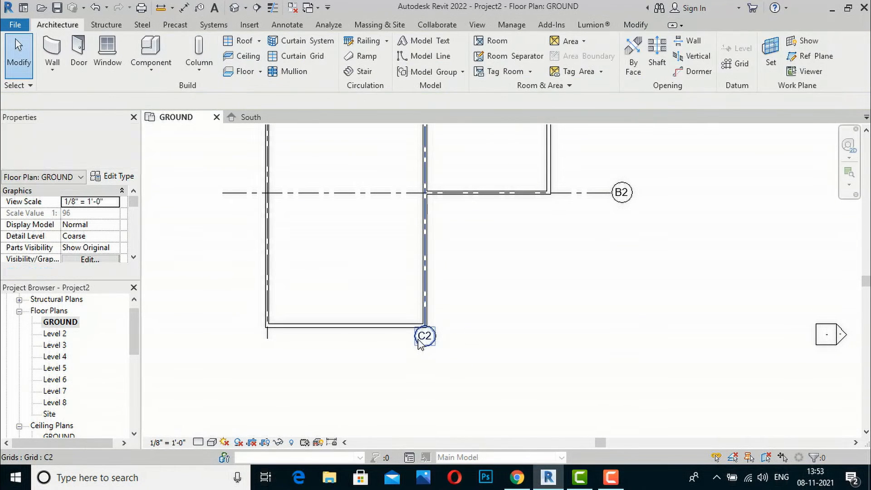
# - Move grid C2's bubble end from the bottom wall to above the top wall, aligned with grid C1's bubble
pyautogui.click(418, 338)
pyautogui.moveTo(425, 326); pyautogui.dragTo(425, 161)
pyautogui.scroll(-2, 429, 349)
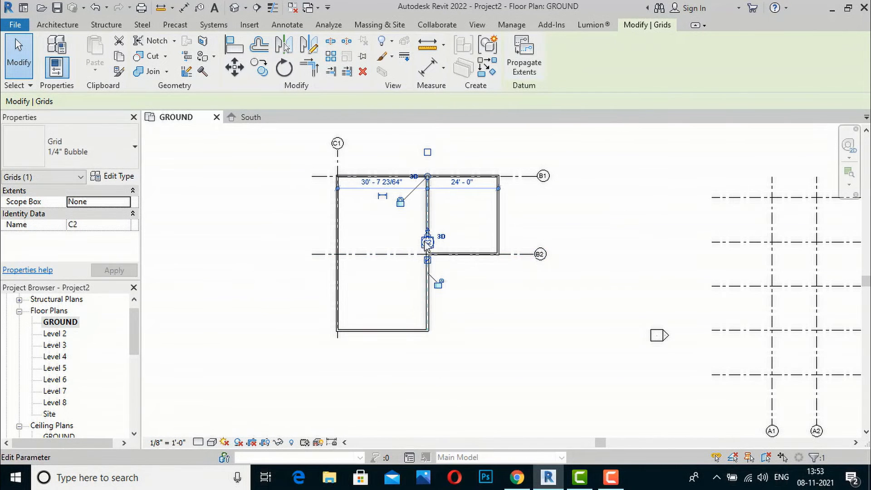
pyautogui.moveTo(428, 242); pyautogui.dragTo(434, 150)
pyautogui.press('Escape')
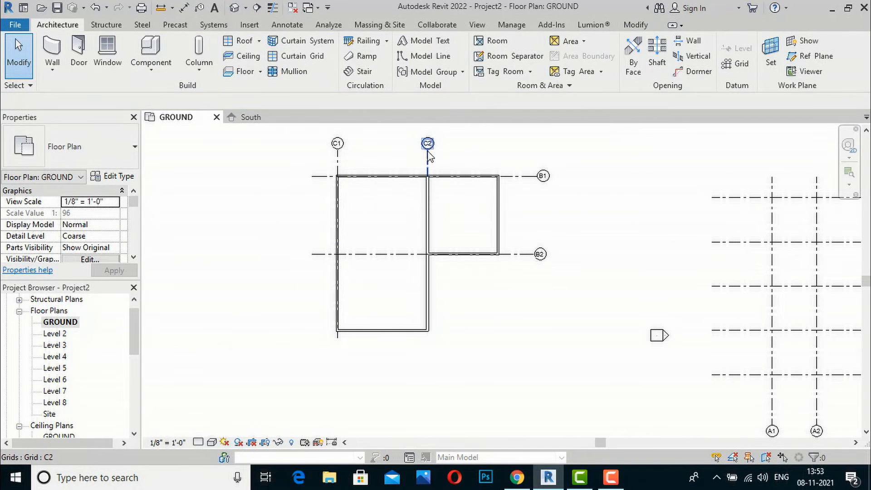
# - Extend grid C2's other end down past the bottom wall to align with grid C1's lower end
pyautogui.click(428, 148)
pyautogui.scroll(2, 428, 178)
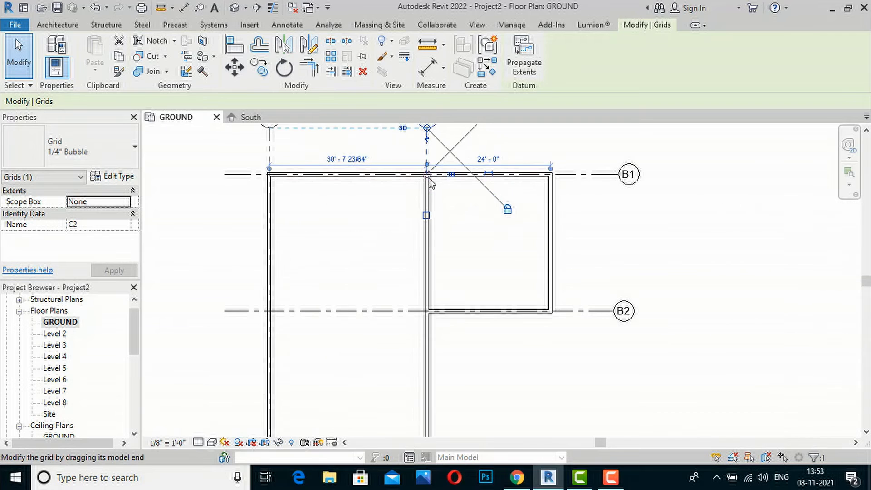
pyautogui.moveTo(428, 180); pyautogui.dragTo(428, 399)
pyautogui.scroll(-2, 432, 390)
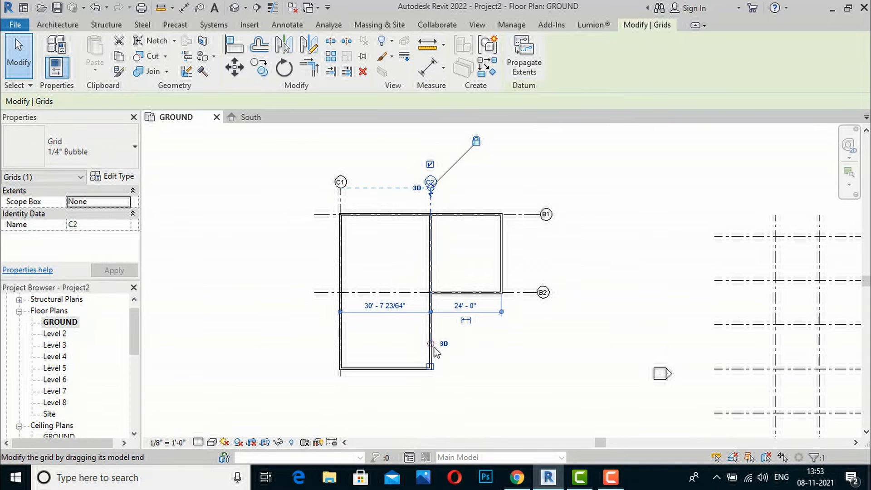
pyautogui.scroll(3, 434, 351)
pyautogui.moveTo(428, 341); pyautogui.dragTo(426, 398)
pyautogui.click(508, 359)
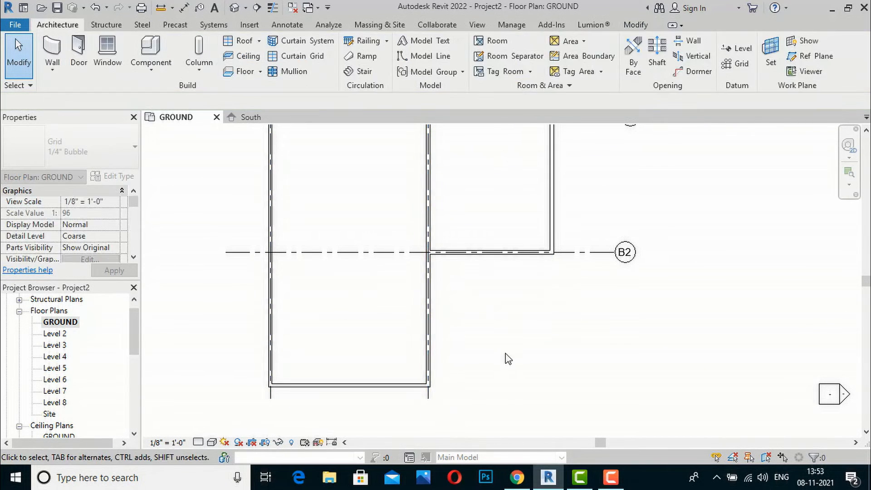
pyautogui.scroll(-2, 472, 361)
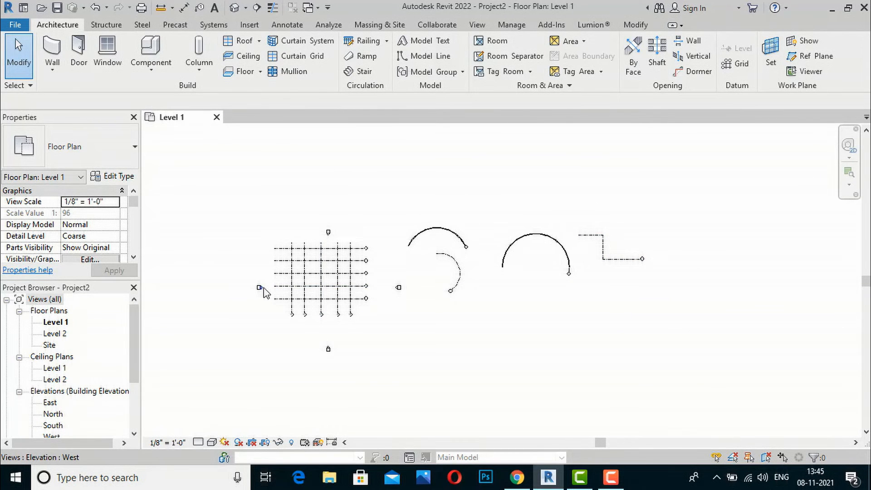
pyautogui.scroll(2, 260, 288)
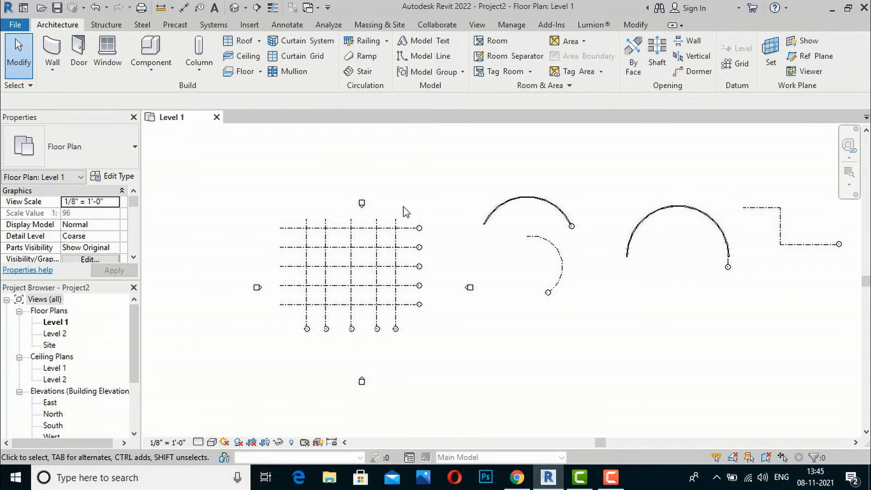
pyautogui.scroll(-2, 406, 212)
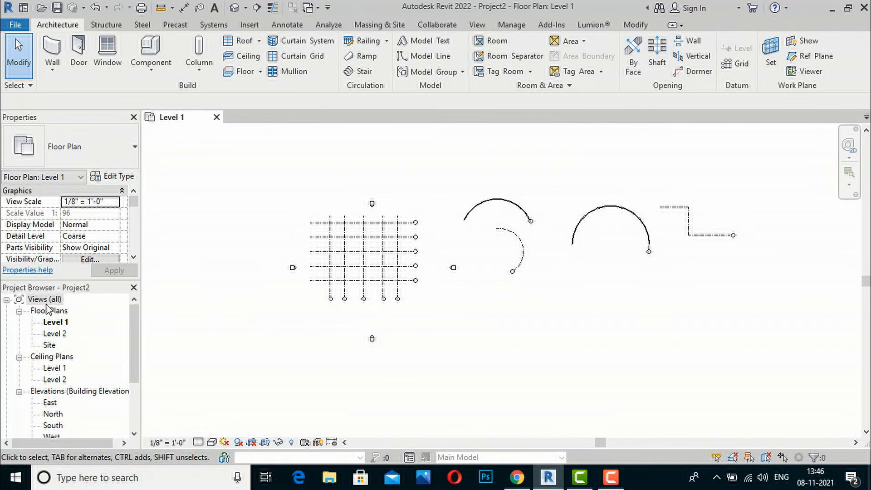
# - Open the South building elevation and bring the Level 1 and Level 2 lines into close view
pyautogui.scroll(-3, 75, 345)
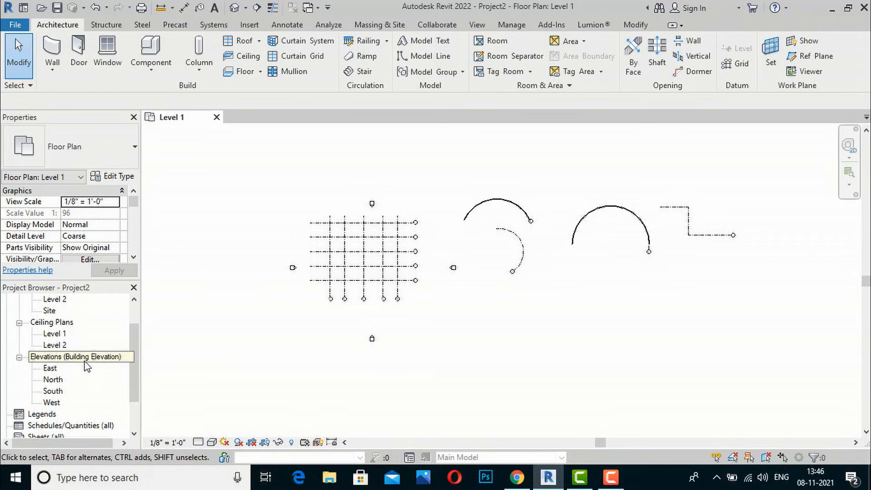
pyautogui.doubleClick(52, 392)
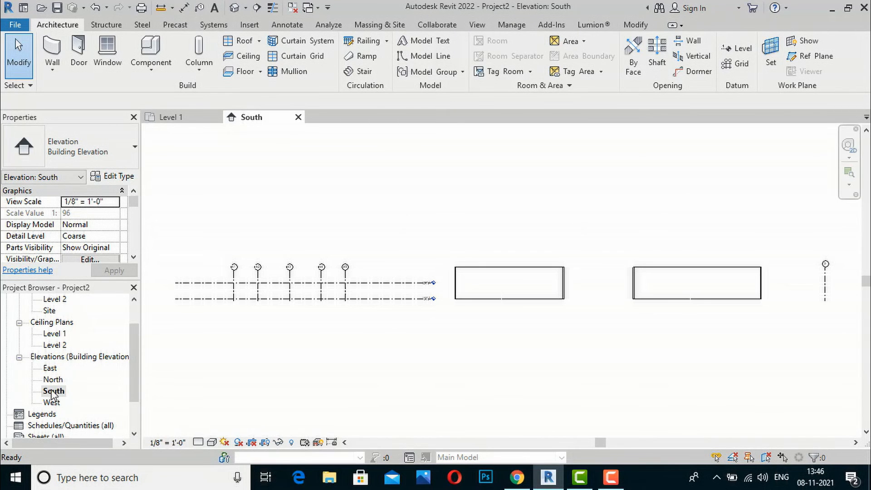
pyautogui.scroll(-2, 775, 294)
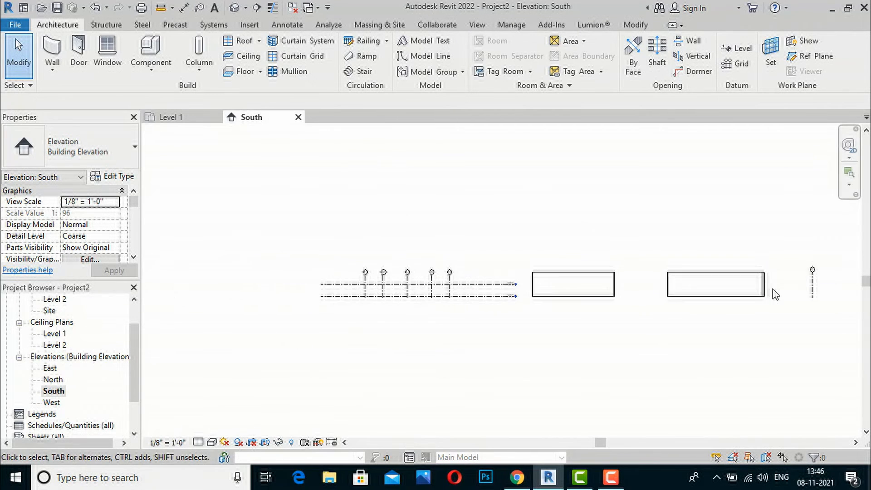
pyautogui.scroll(5, 529, 295)
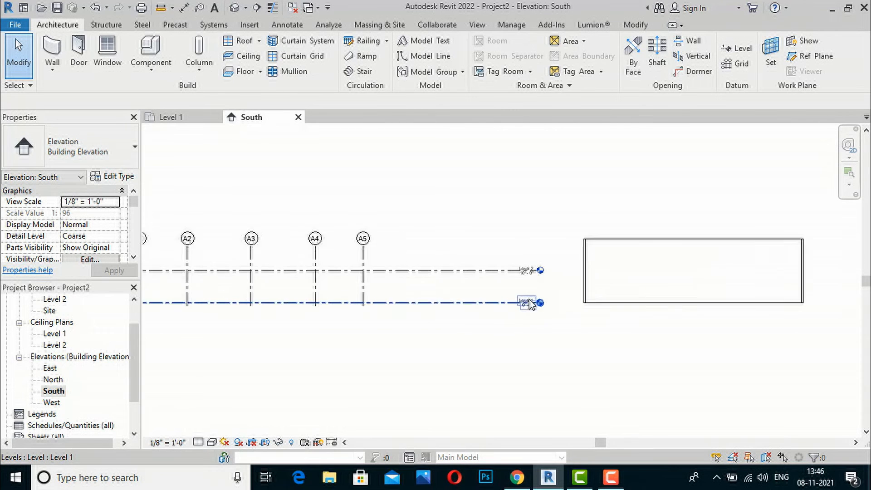
# - Start the Level command and examine the names, elevations and heads of Level 1 and Level 2 in the South elevation
pyautogui.click(740, 50)
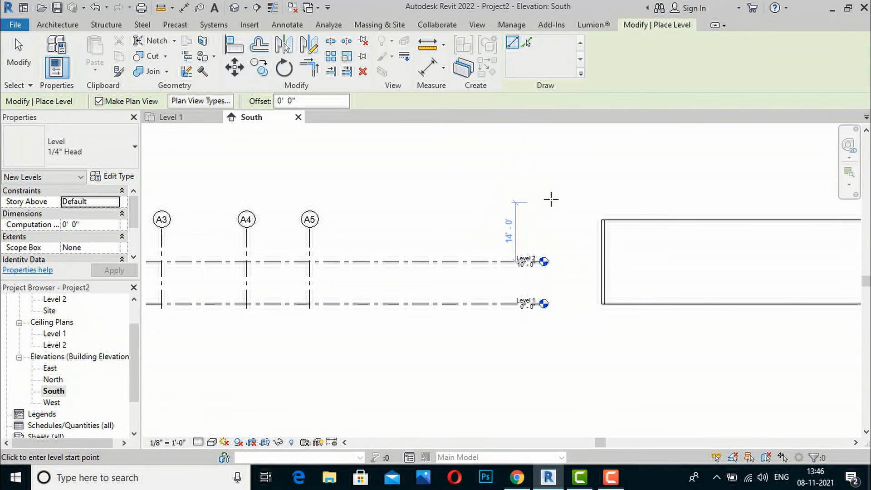
pyautogui.scroll(-1, 572, 347)
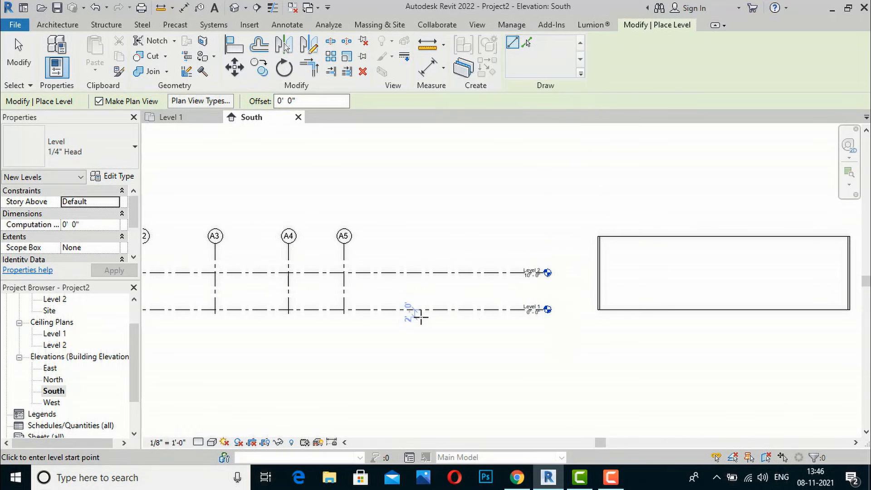
pyautogui.scroll(2, 194, 320)
pyautogui.scroll(1, 662, 302)
pyautogui.scroll(1, 648, 310)
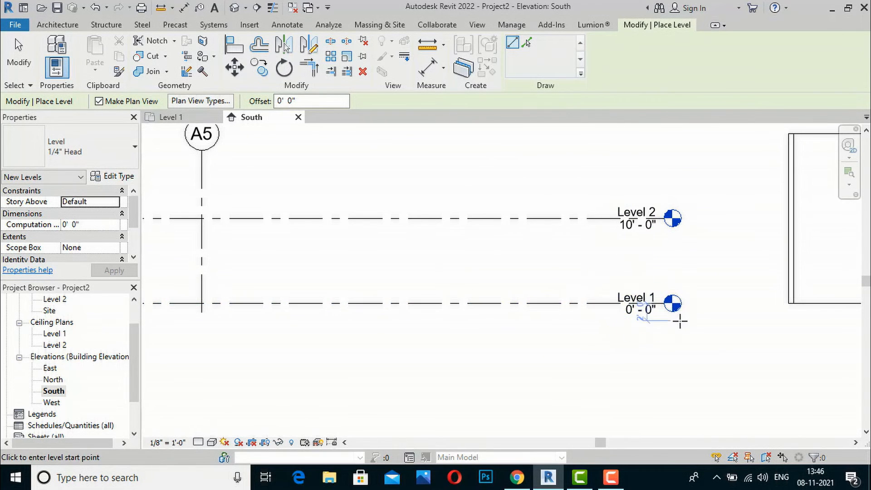
pyautogui.scroll(-1, 680, 321)
pyautogui.scroll(2, 637, 325)
pyautogui.scroll(1, 637, 325)
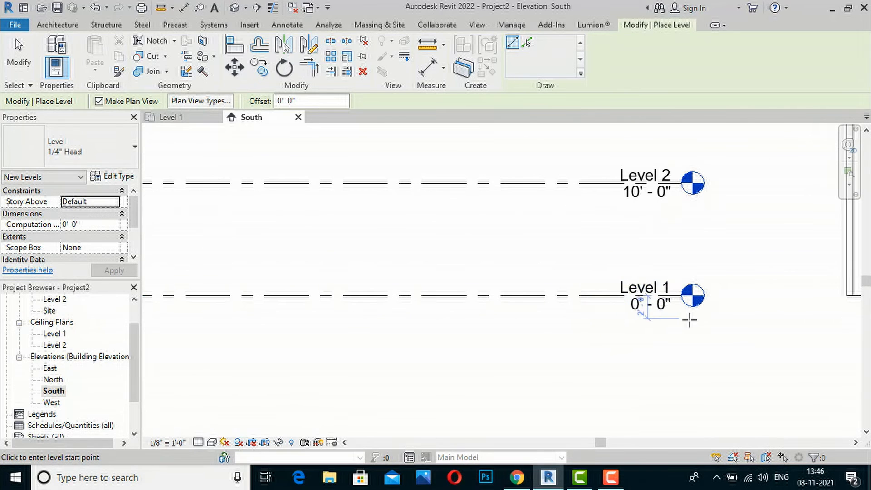
pyautogui.scroll(1, 641, 312)
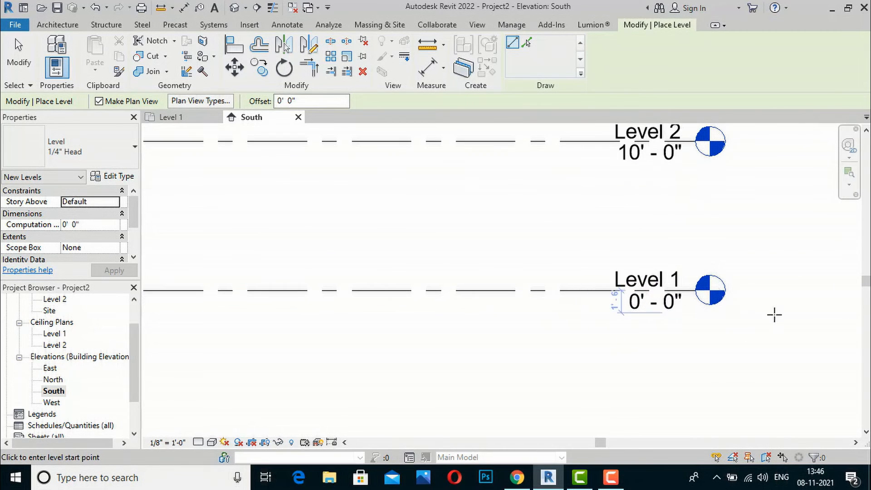
pyautogui.scroll(-1, 653, 339)
pyautogui.scroll(-1, 738, 331)
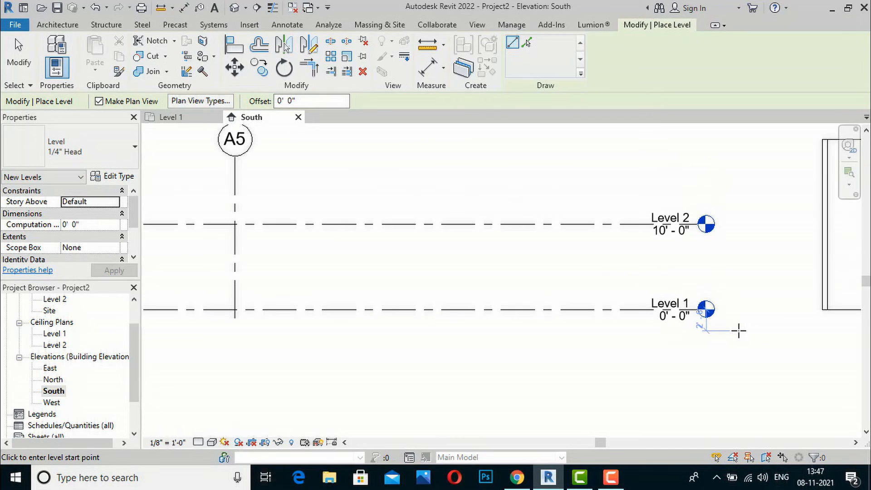
pyautogui.scroll(-1, 761, 324)
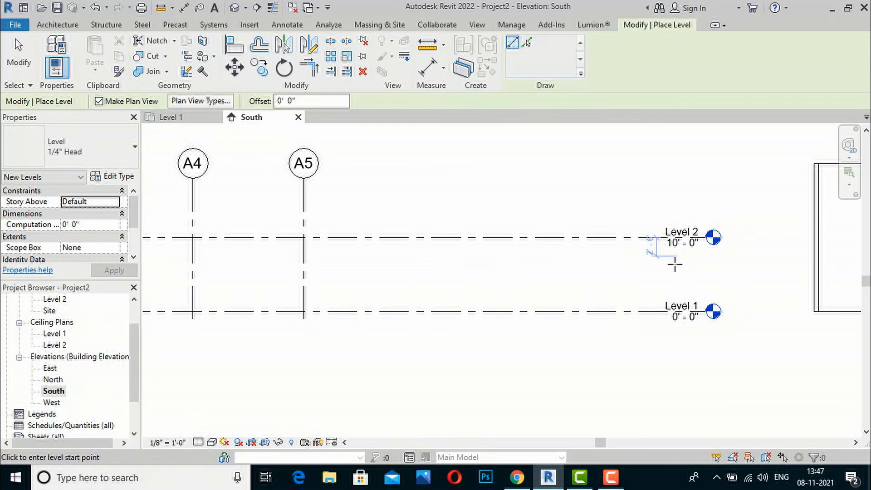
pyautogui.scroll(-3, 692, 320)
pyautogui.scroll(-2, 694, 322)
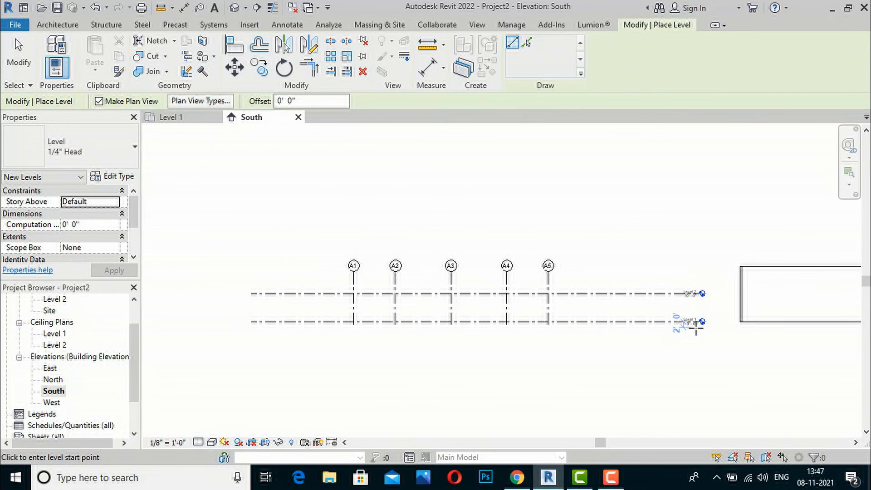
pyautogui.scroll(2, 661, 302)
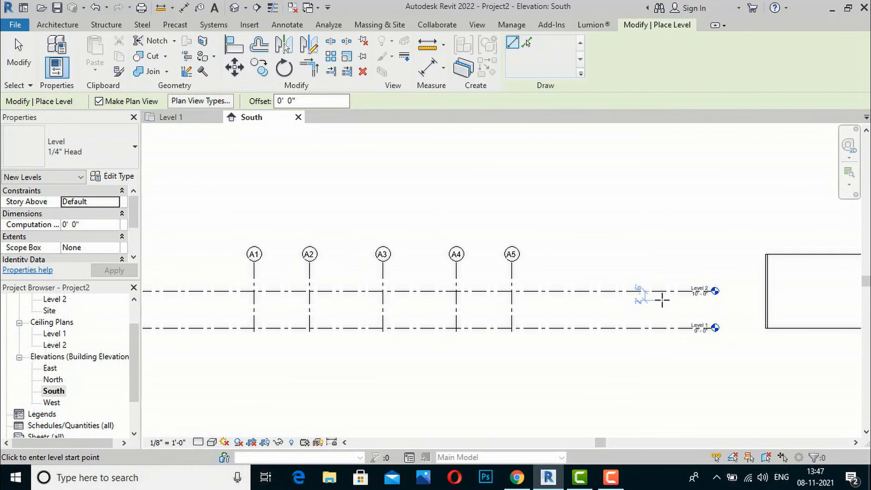
pyautogui.scroll(-2, 793, 323)
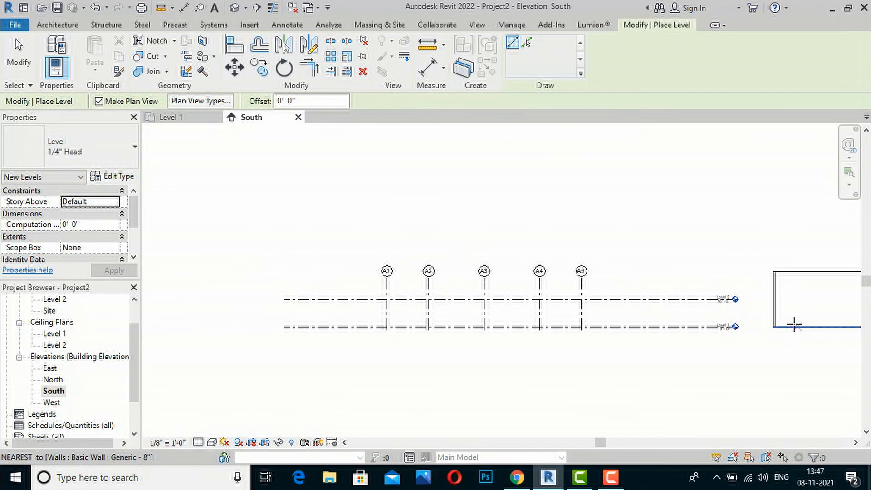
# - Draw a level line 20' above Level 1 with both ends aligned to the existing levels, and end the Level command
pyautogui.click(284, 271)
pyautogui.click(732, 271)
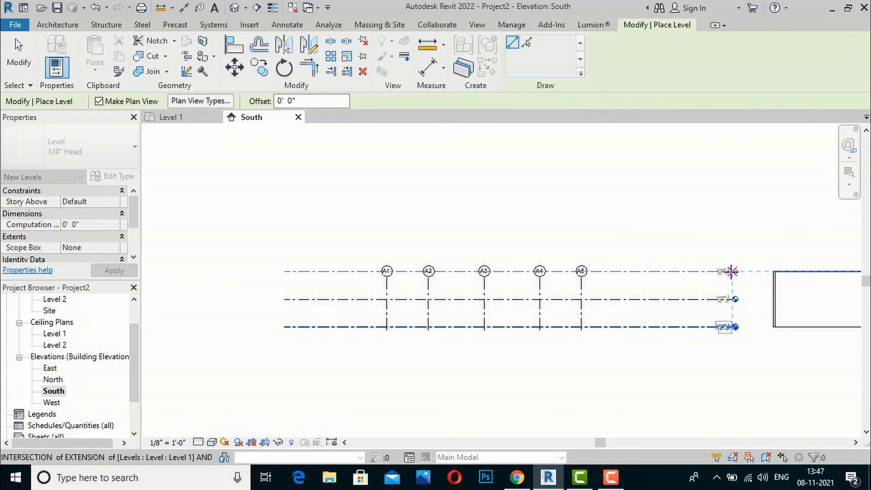
pyautogui.scroll(1, 732, 272)
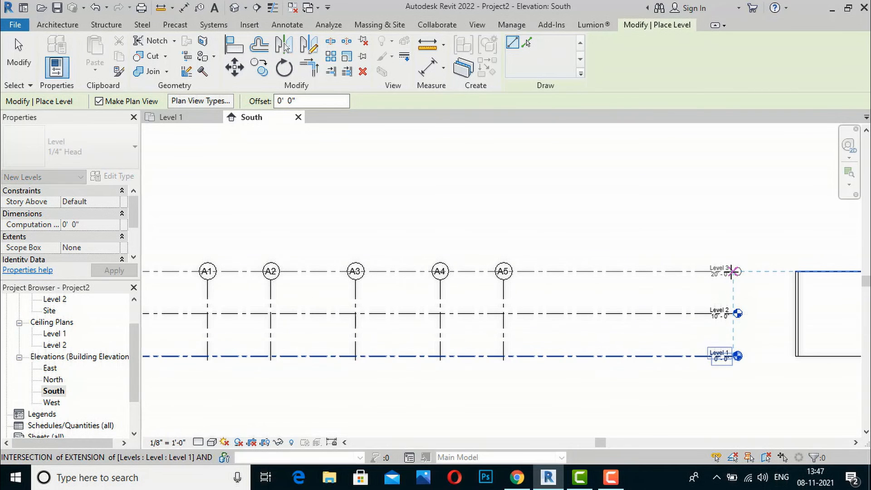
pyautogui.scroll(1, 733, 272)
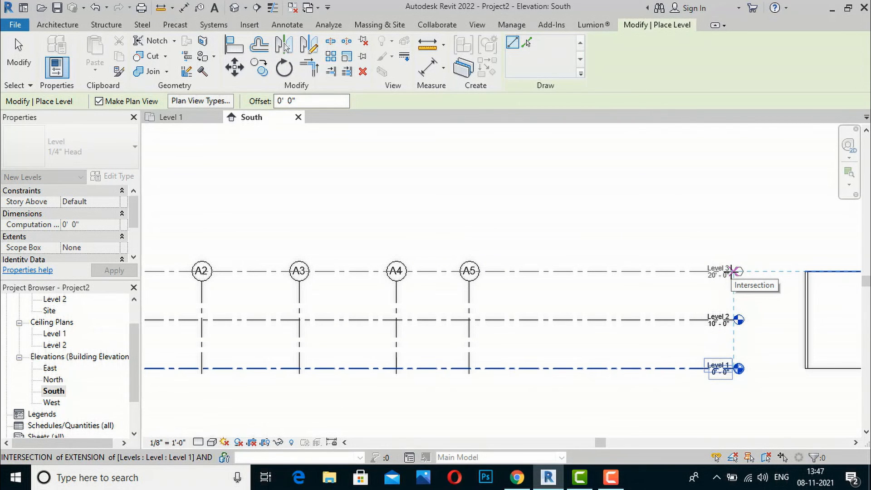
pyautogui.click(735, 271)
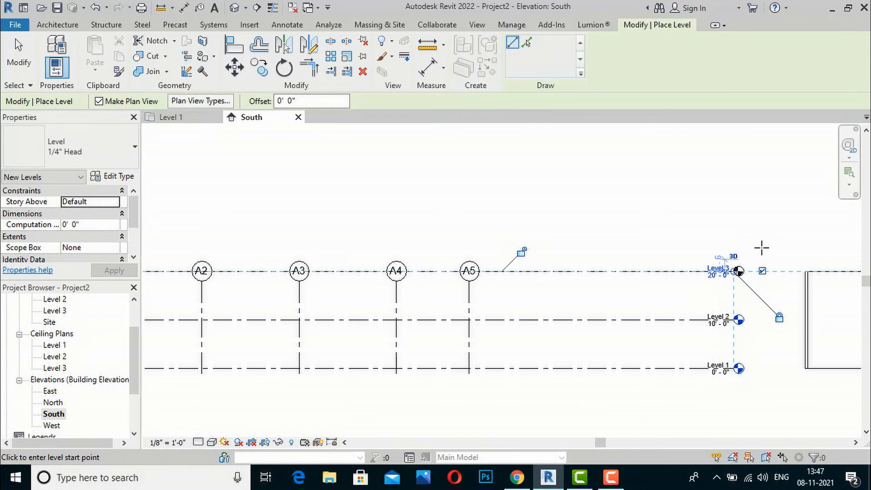
pyautogui.press('Escape')
pyautogui.scroll(1, 723, 292)
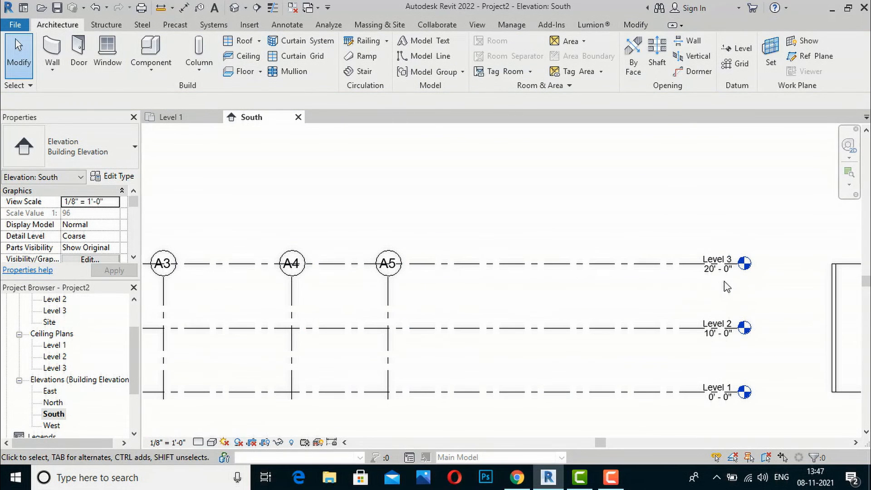
# - Set the elevation of Level 3 to 25' in its level tag
pyautogui.scroll(-2, 713, 286)
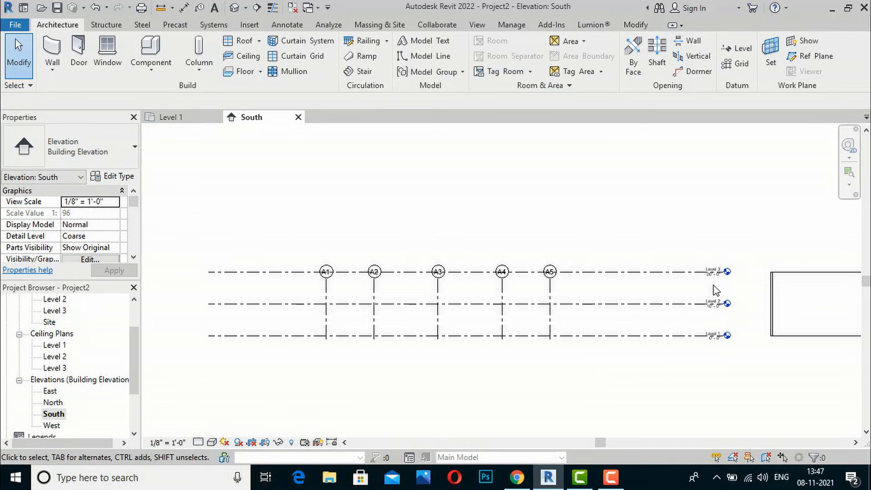
pyautogui.scroll(3, 706, 281)
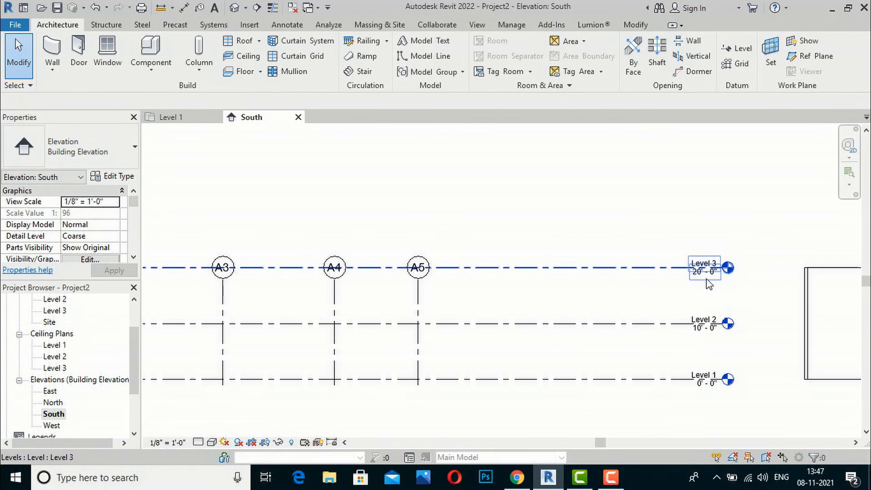
pyautogui.click(705, 275)
pyautogui.click(703, 274)
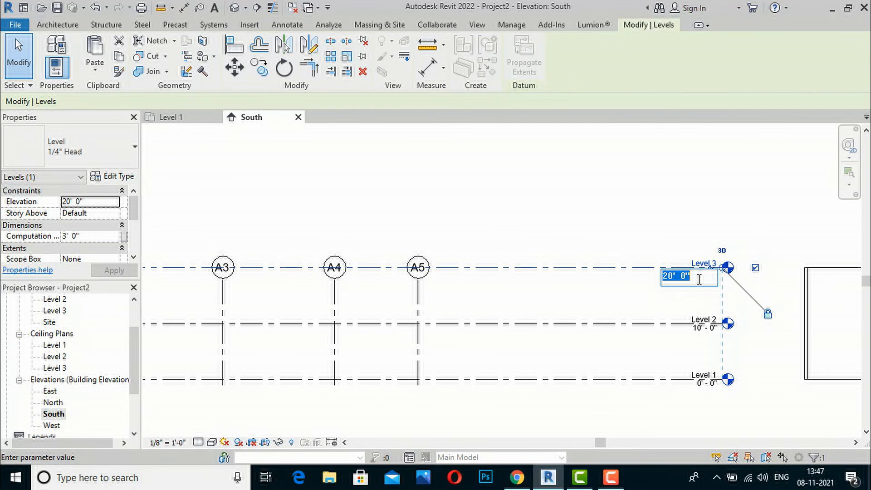
pyautogui.write("25'")
pyautogui.press('Return')
# - Change the elevation of Level 3 to 18' and deselect the level
pyautogui.scroll(-1, 765, 283)
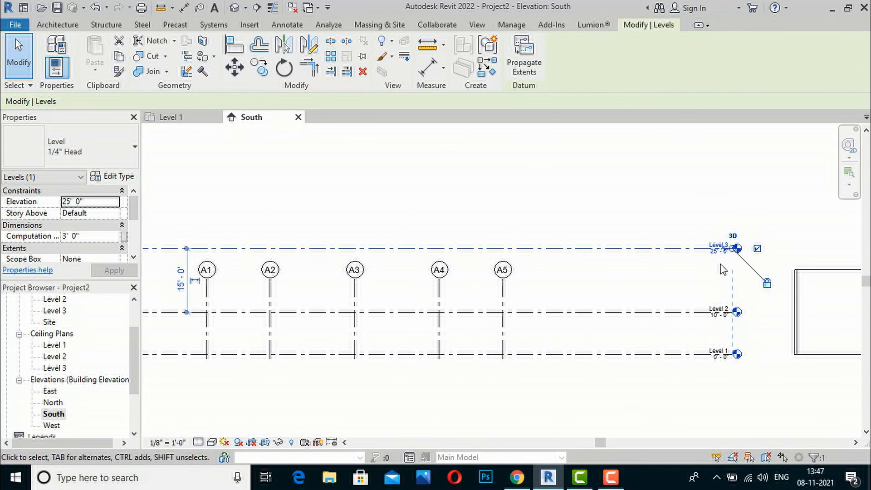
pyautogui.scroll(1, 721, 265)
pyautogui.click(716, 251)
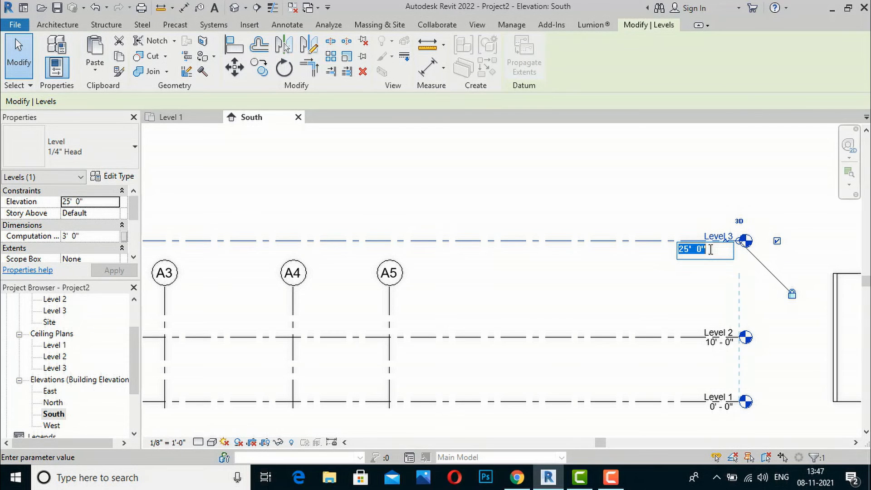
pyautogui.write("18'")
pyautogui.press('Return')
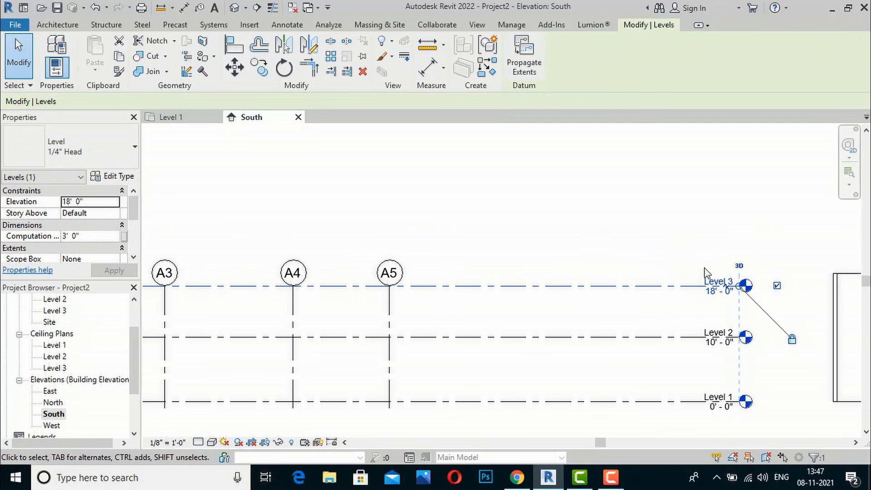
pyautogui.click(646, 318)
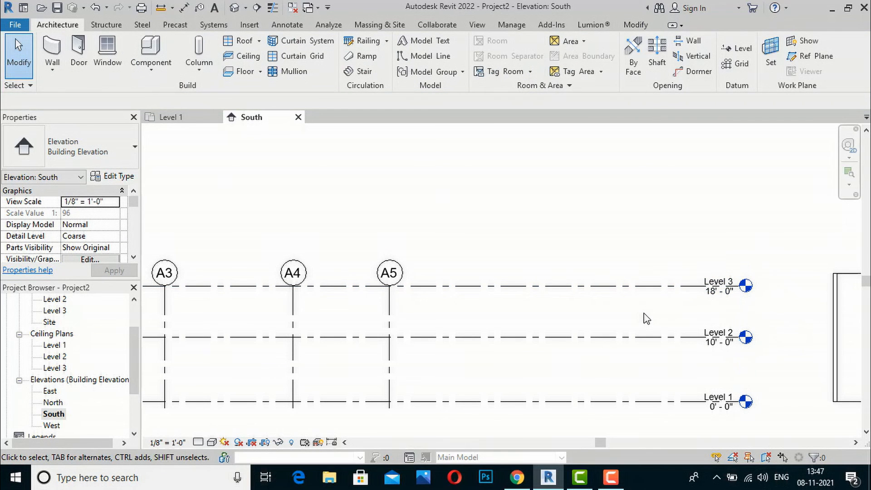
# - Set the elevation of Level 3 to 20' in its level tag
pyautogui.click(713, 301)
pyautogui.click(714, 296)
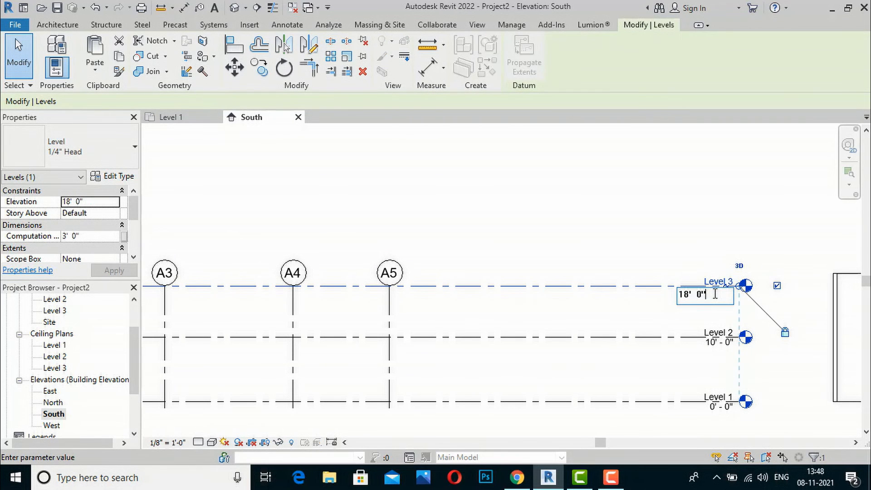
pyautogui.press('BackSpace')
pyautogui.press('BackSpace')
pyautogui.press('BackSpace')
pyautogui.press('BackSpace')
pyautogui.press('BackSpace')
pyautogui.write("20'")
pyautogui.press('Return')
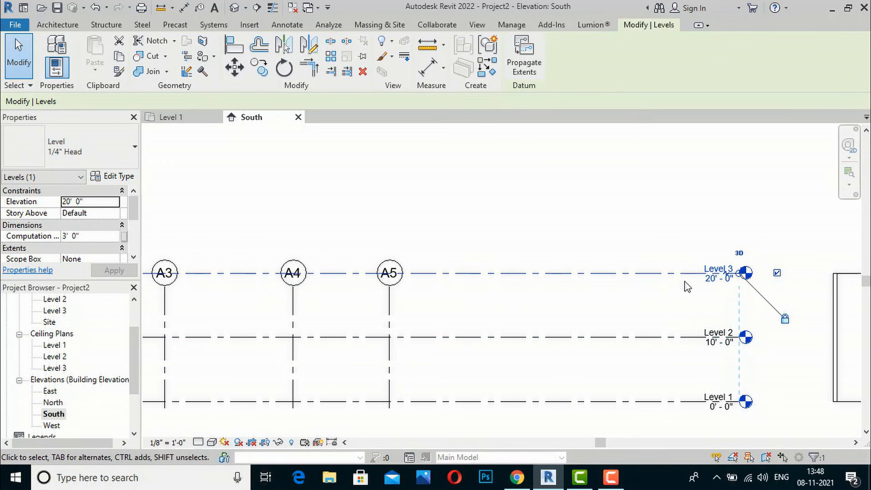
# - Rename Level 1 as GROUND, rename its corresponding views as well, and deselect the level
pyautogui.scroll(-1, 685, 284)
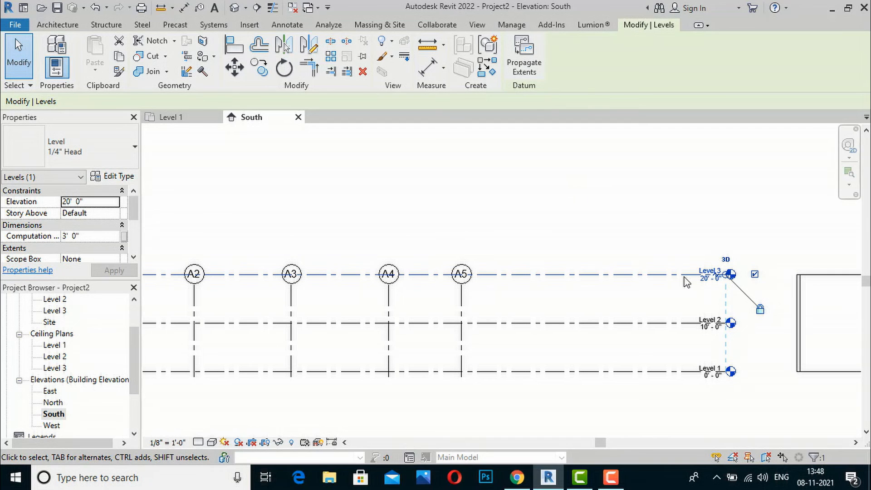
pyautogui.scroll(3, 719, 387)
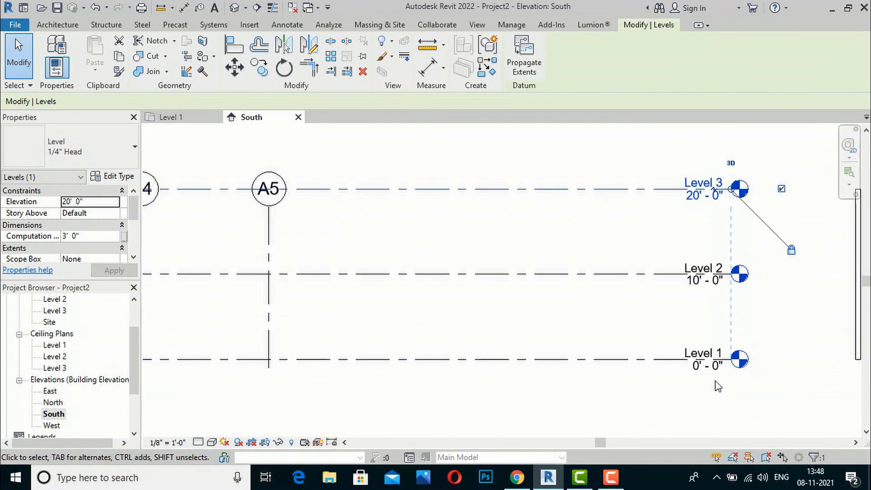
pyautogui.doubleClick(702, 350)
pyautogui.write('GROUN')
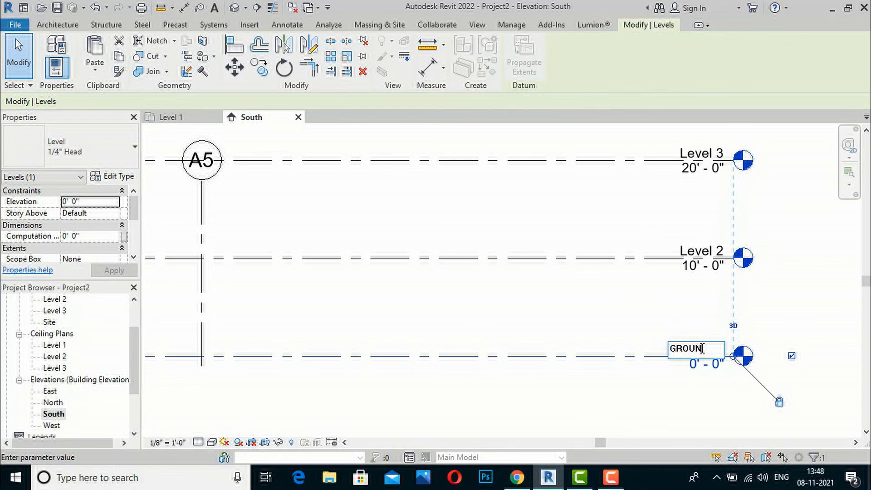
pyautogui.write('D')
pyautogui.press('Return')
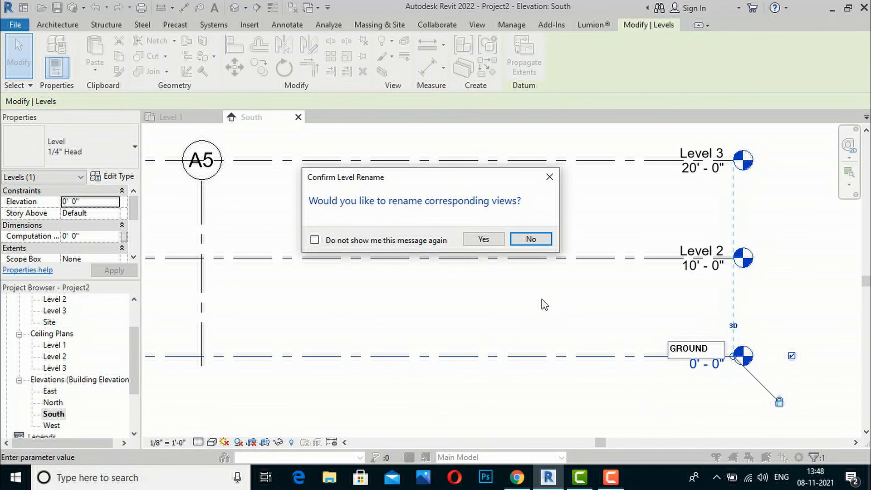
pyautogui.click(494, 243)
pyautogui.click(592, 386)
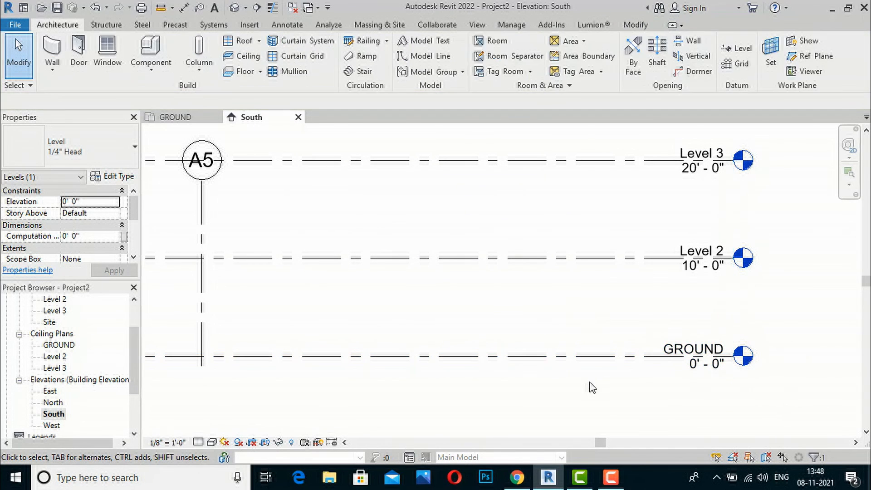
# - Create a new level 10' above Level 3 with Pick Lines, using a 10' offset and making a plan view
pyautogui.scroll(-2, 766, 338)
pyautogui.scroll(1, 53, 340)
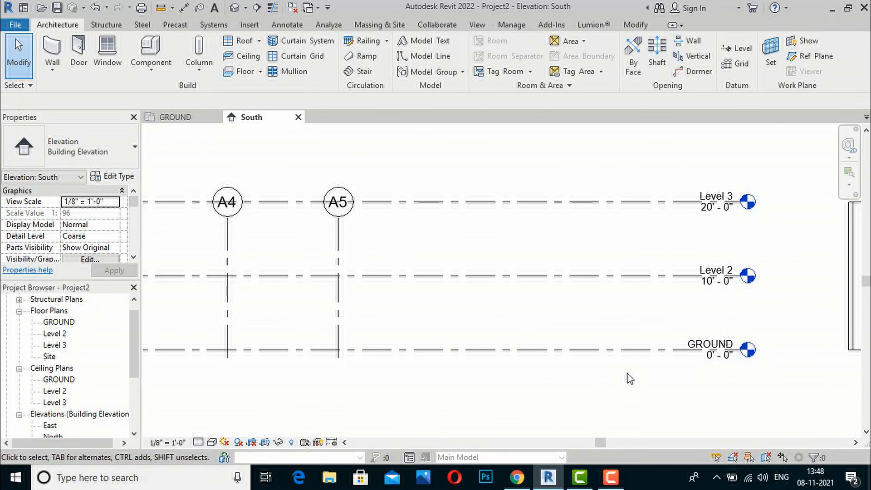
pyautogui.scroll(-1, 628, 377)
pyautogui.scroll(-1, 667, 367)
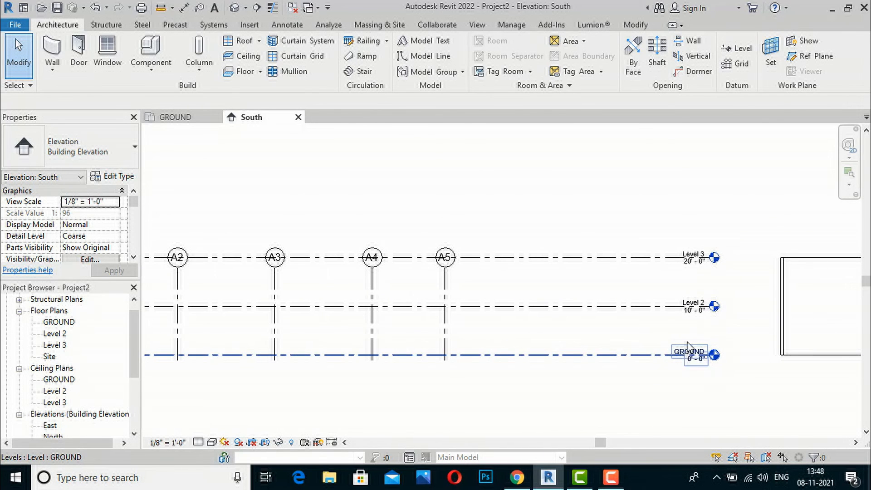
pyautogui.scroll(-2, 662, 275)
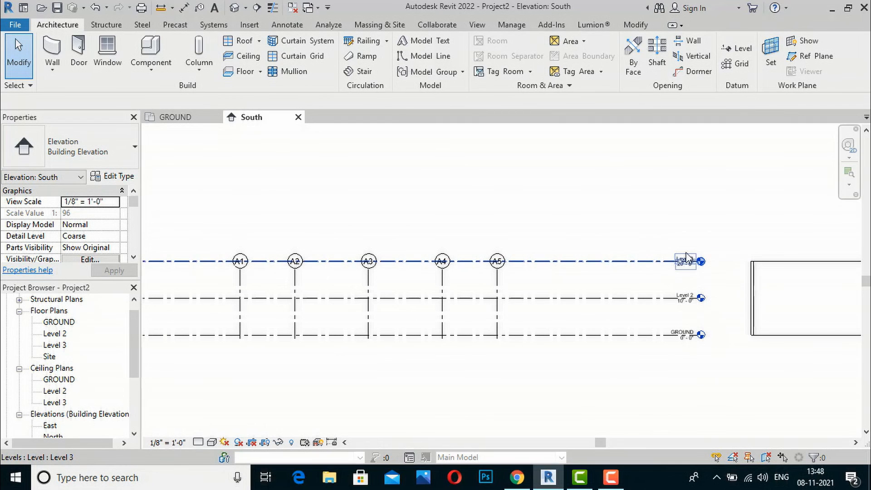
pyautogui.click(738, 49)
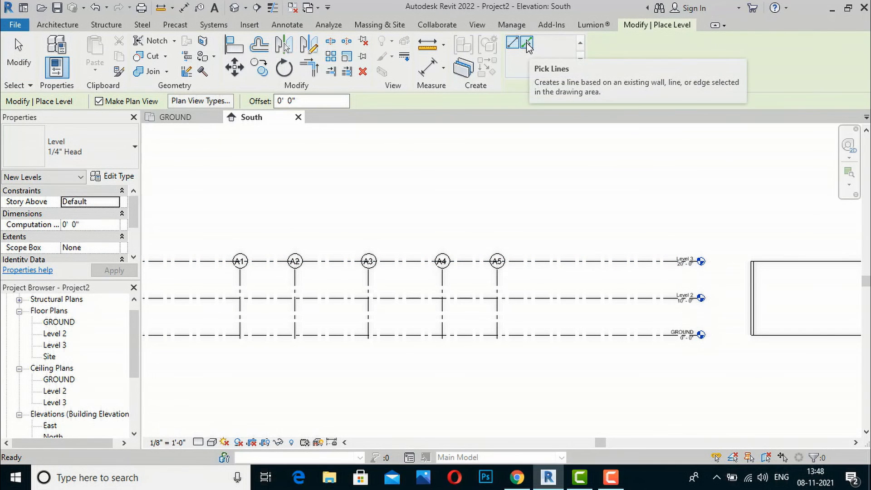
pyautogui.click(527, 44)
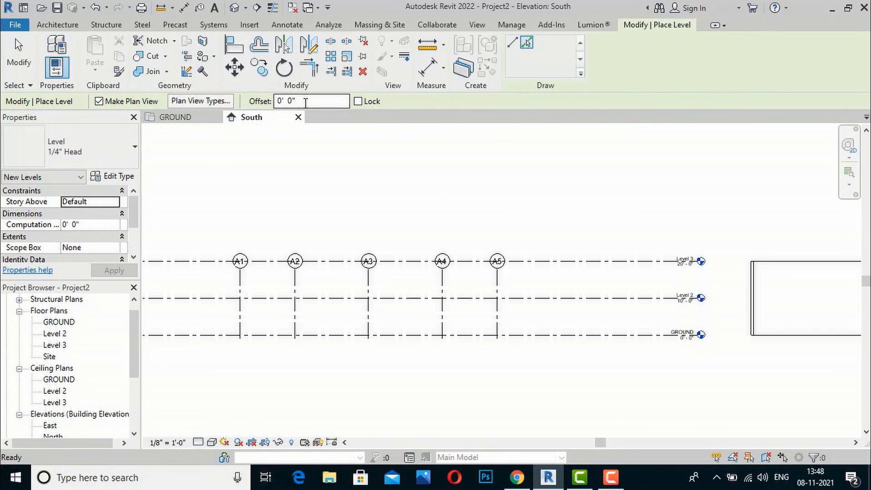
pyautogui.click(305, 102)
pyautogui.write('10')
pyautogui.press('Return')
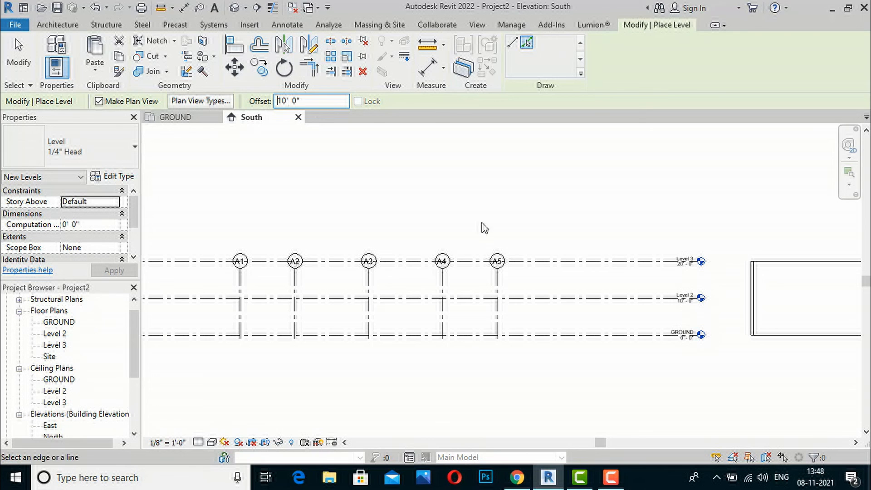
pyautogui.click(585, 262)
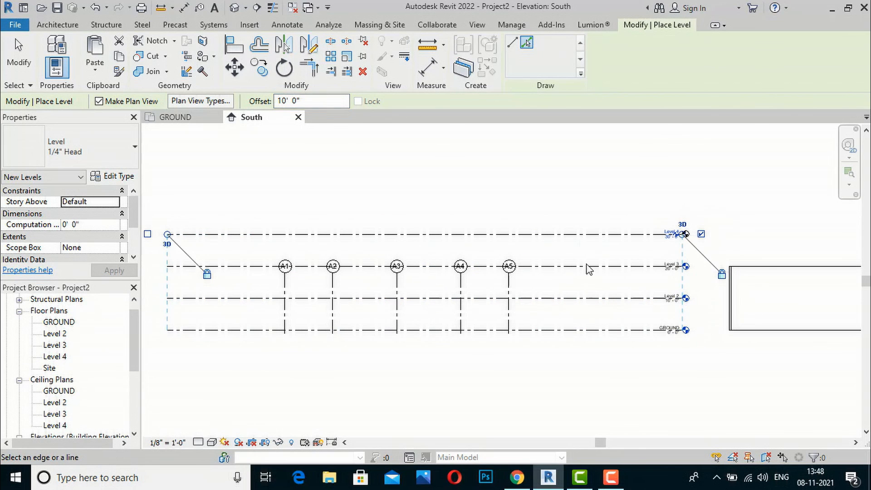
# - Add four more levels at 10' offsets, each picked from the topmost level, up to 70', and leave the level command with nothing selected
pyautogui.click(586, 233)
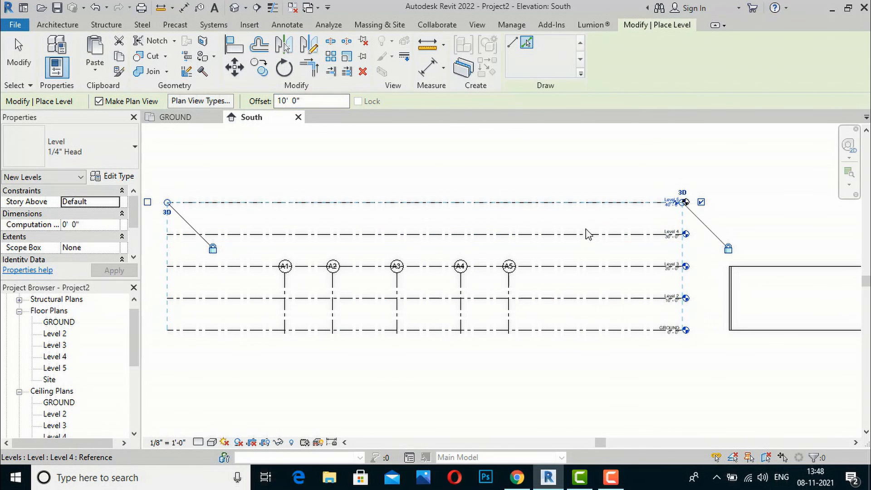
pyautogui.click(580, 204)
pyautogui.scroll(-2, 574, 348)
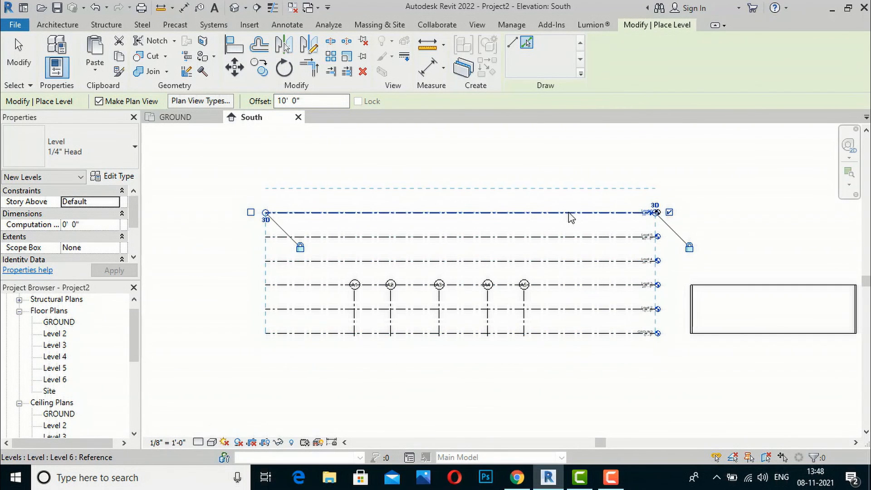
pyautogui.click(574, 188)
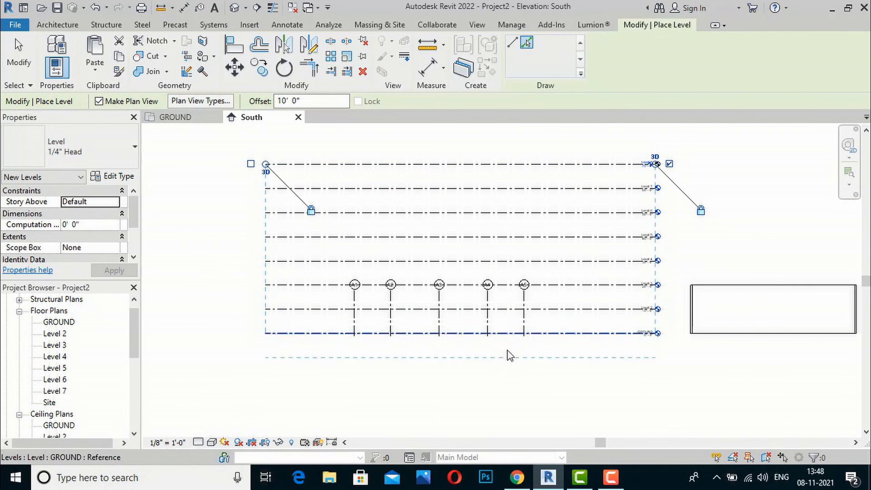
pyautogui.press('Escape')
pyautogui.press('Escape')
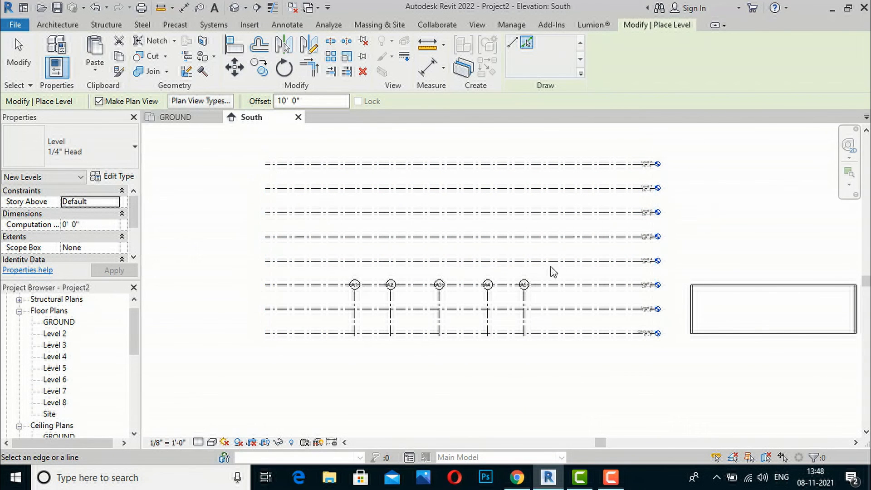
pyautogui.click(602, 169)
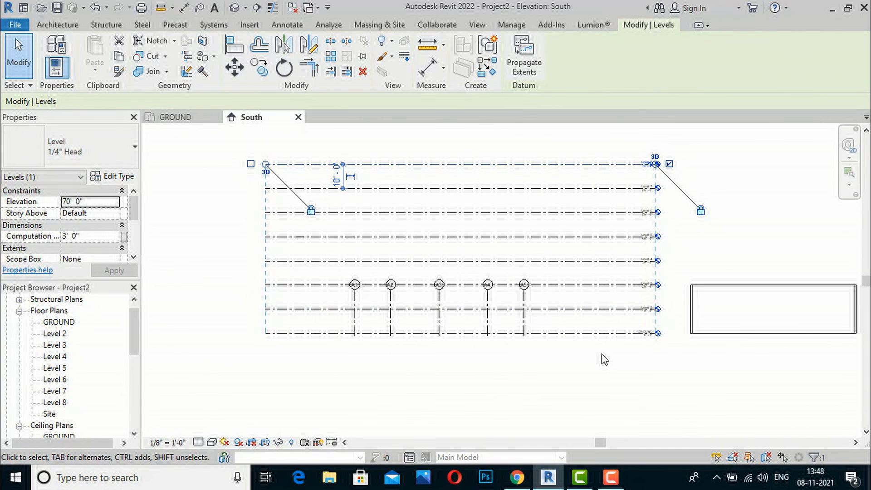
pyautogui.click(679, 321)
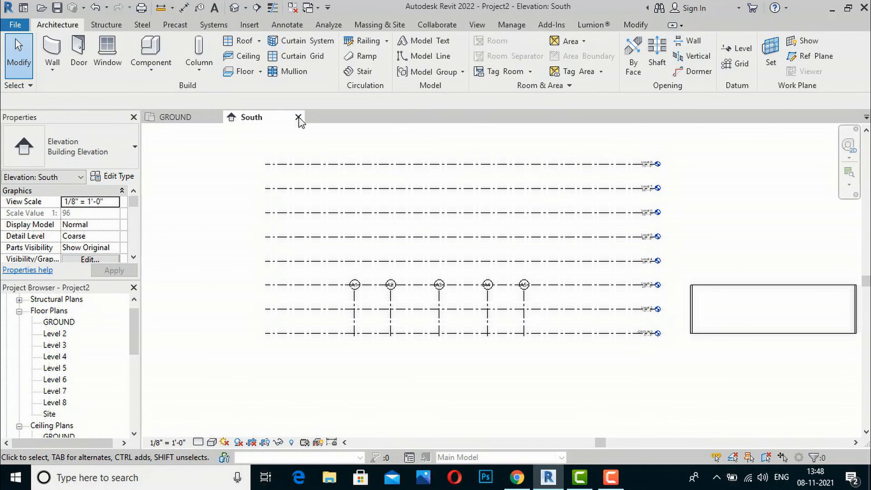